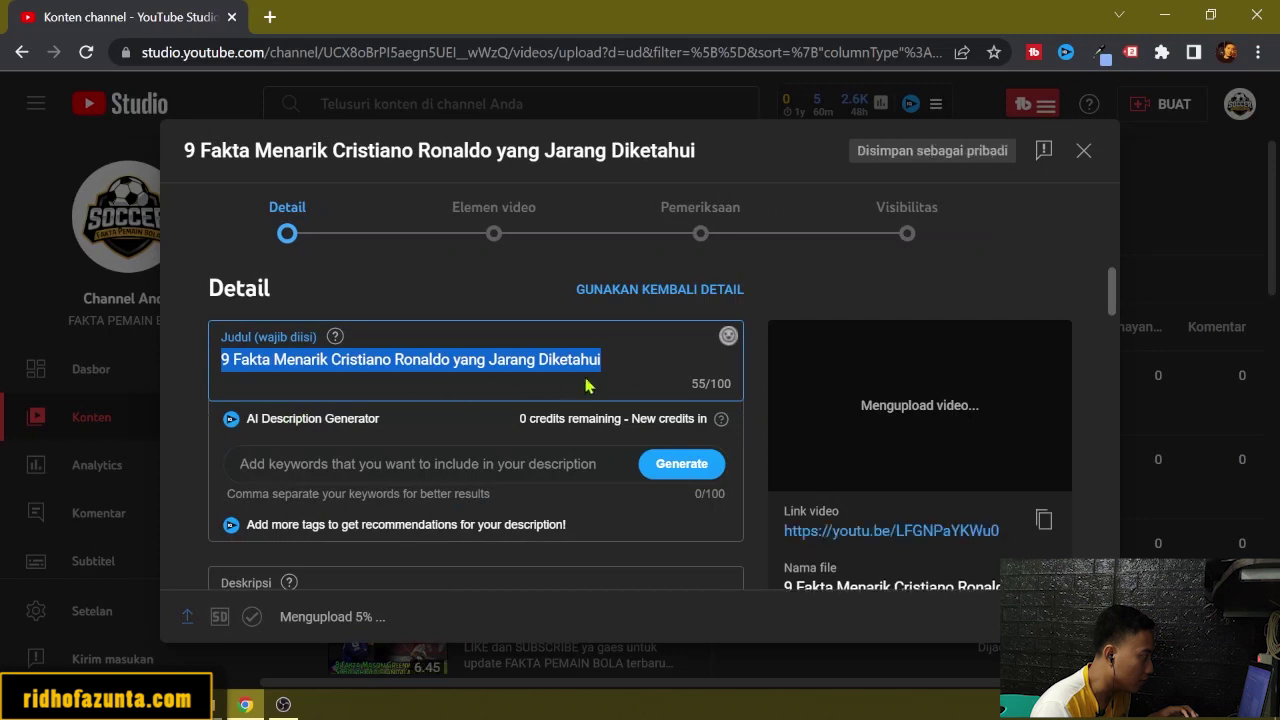
# Append "| FAKTA PEMAIN BOLA" to the end of the video title.
pyautogui.click(634, 360)
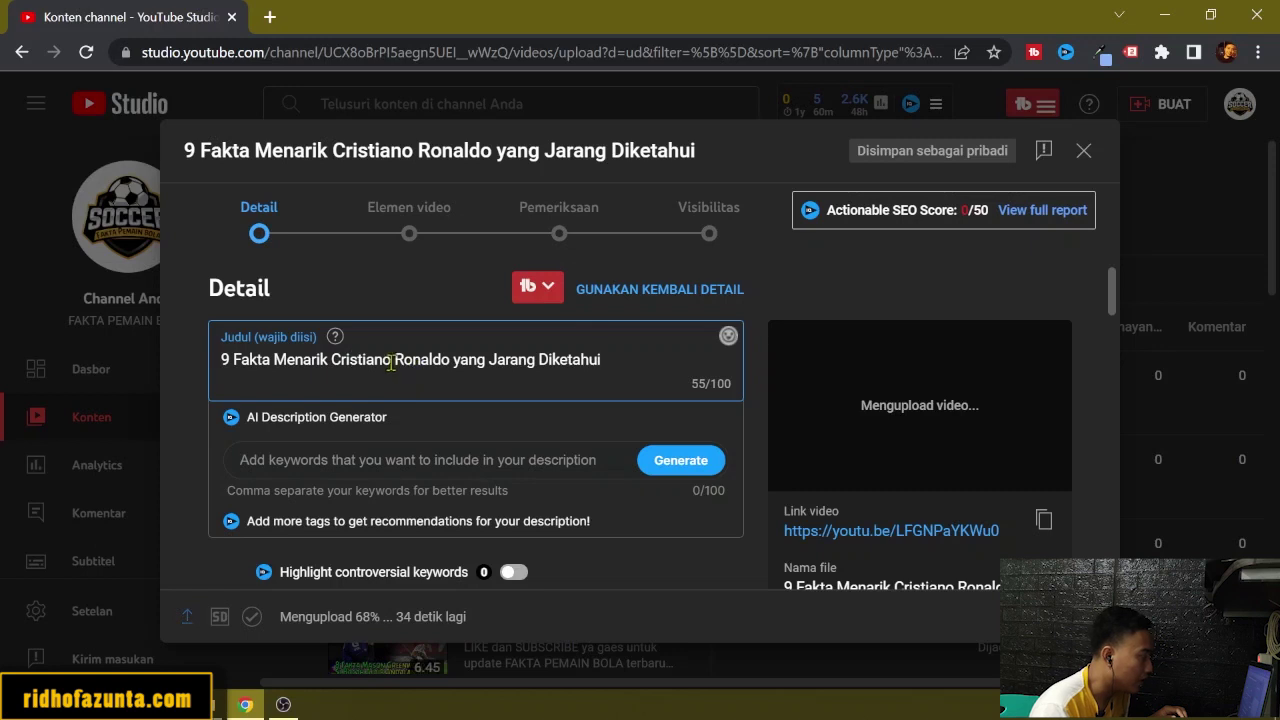
pyautogui.moveTo(332, 362); pyautogui.dragTo(395, 362)
pyautogui.click(636, 362)
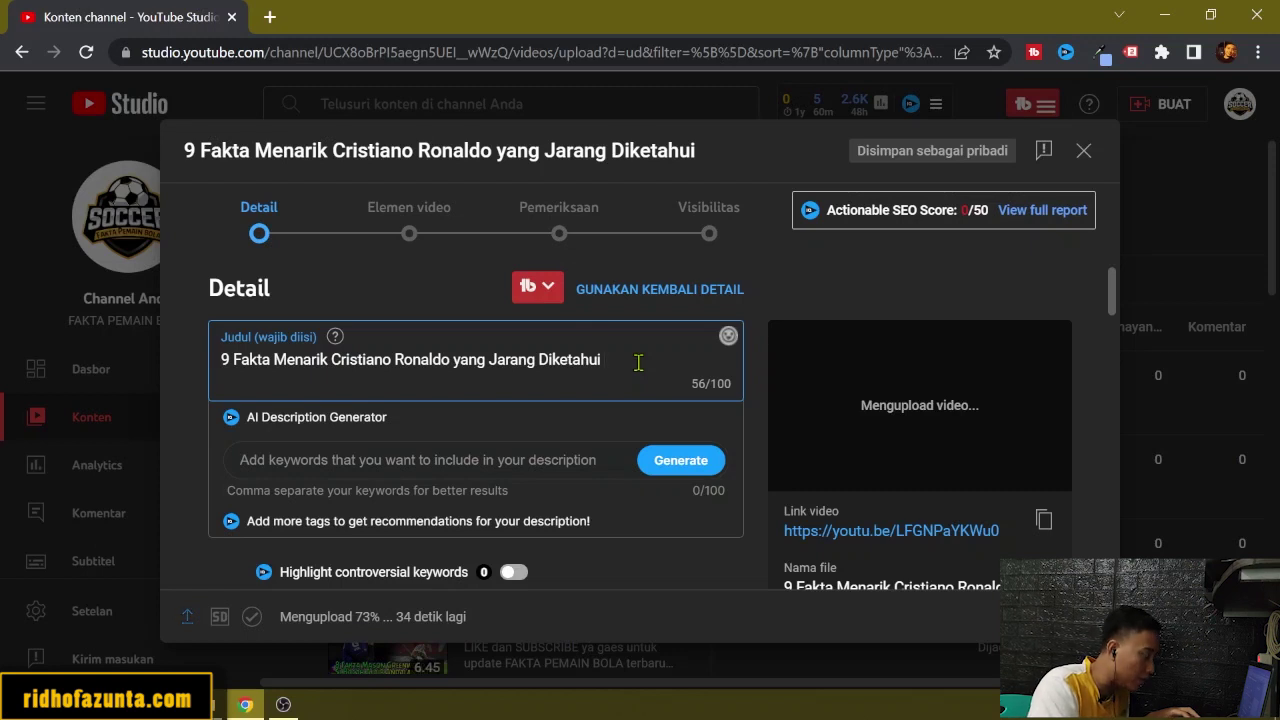
pyautogui.write('|')
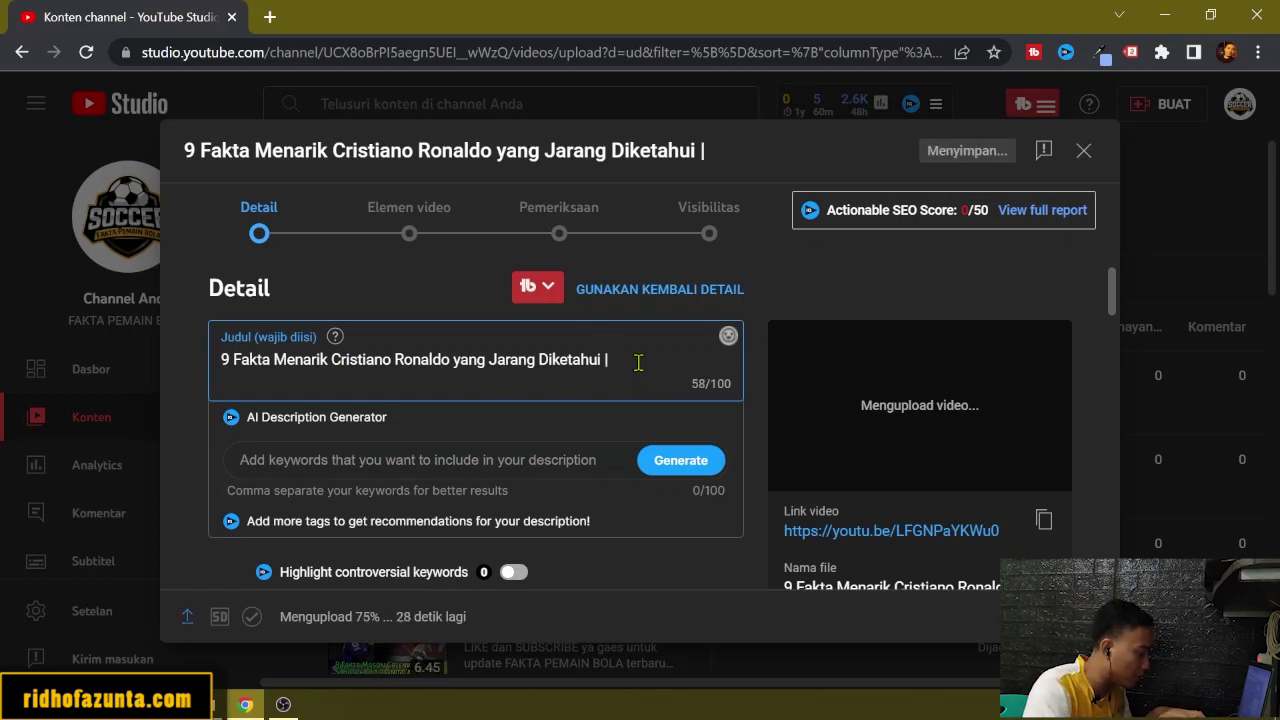
pyautogui.write(' fakta')
pyautogui.press('BackSpace')
pyautogui.press('BackSpace')
pyautogui.press('BackSpace')
pyautogui.press('BackSpace')
pyautogui.press('BackSpace')
pyautogui.press('BackSpace')
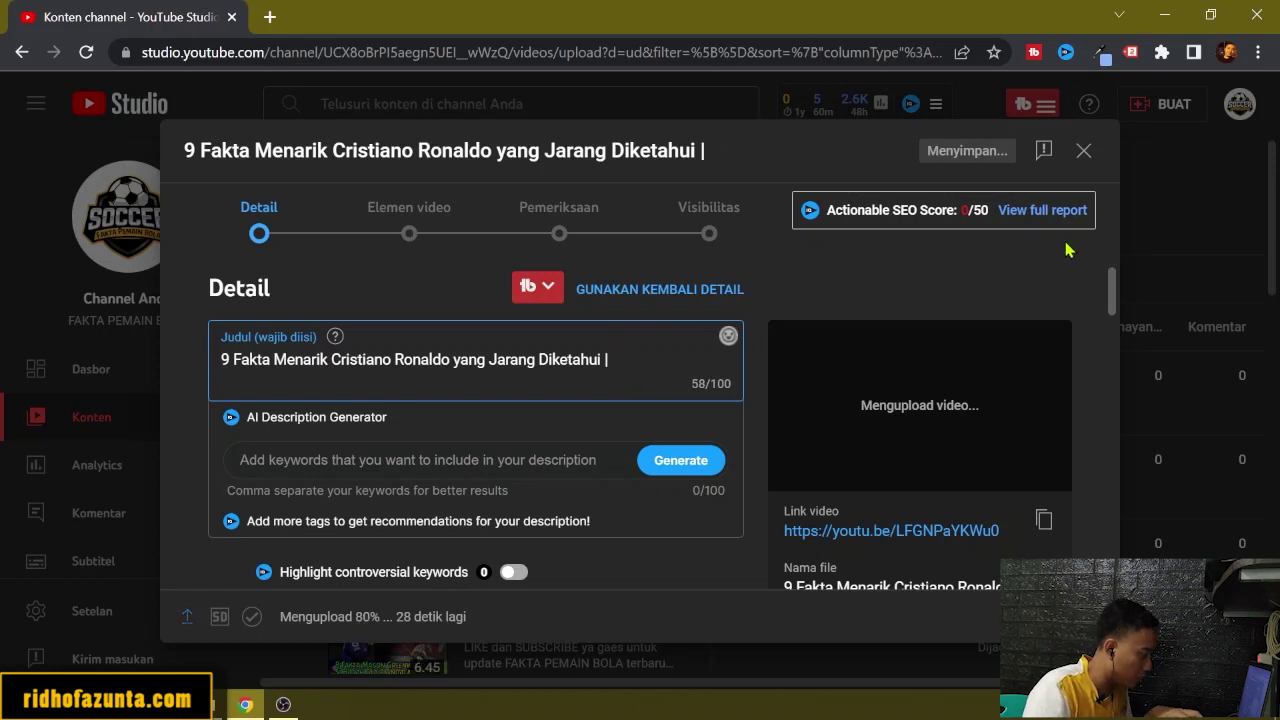
pyautogui.write('FAKTA ')
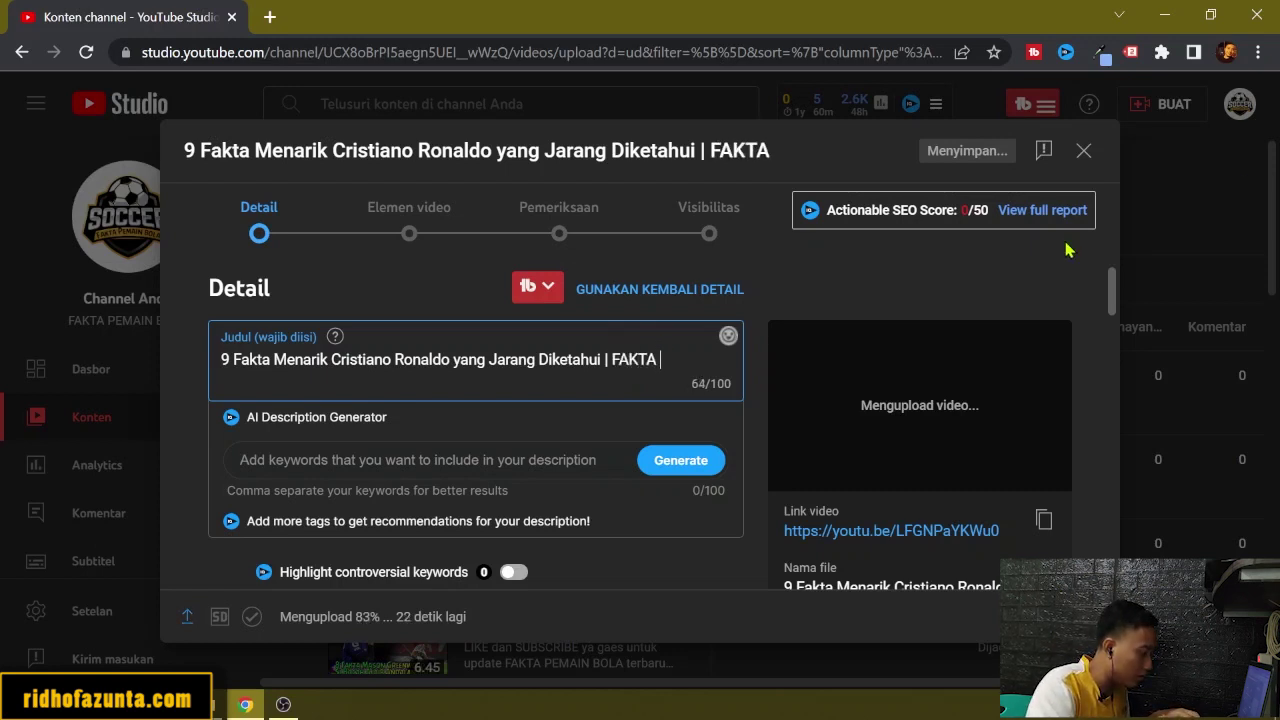
pyautogui.write('PEMAIN B')
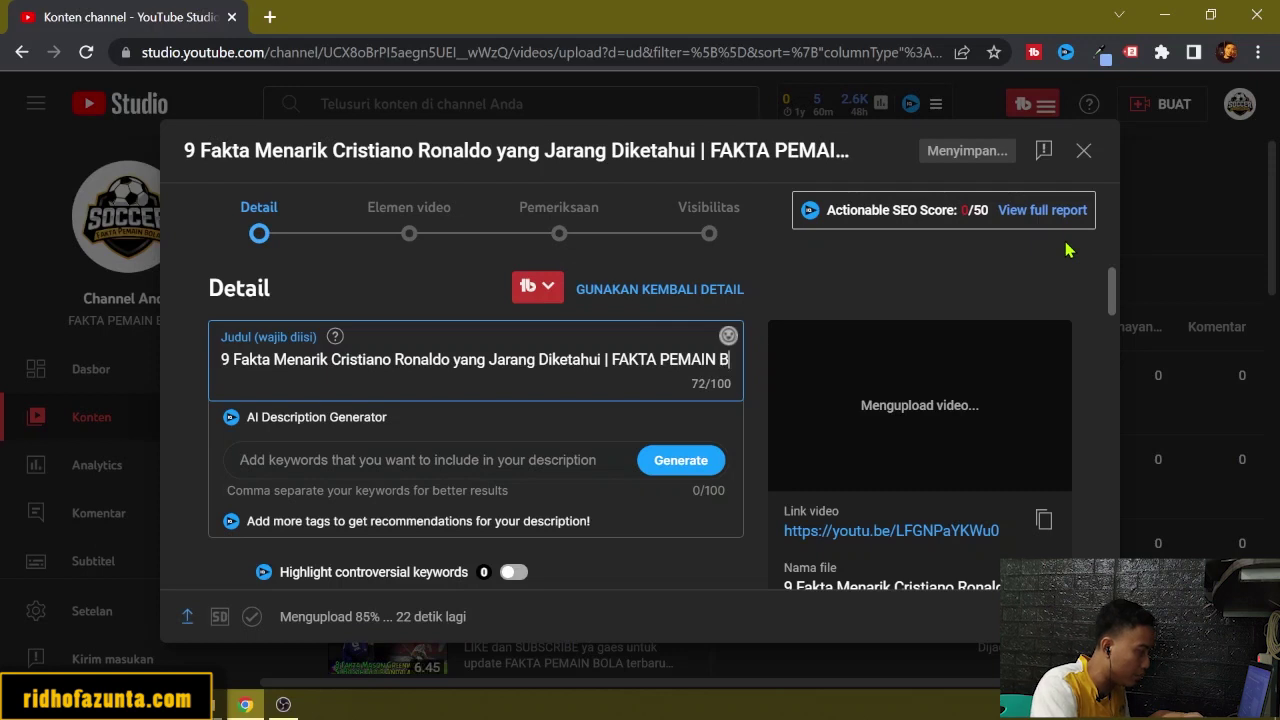
pyautogui.write('OLA')
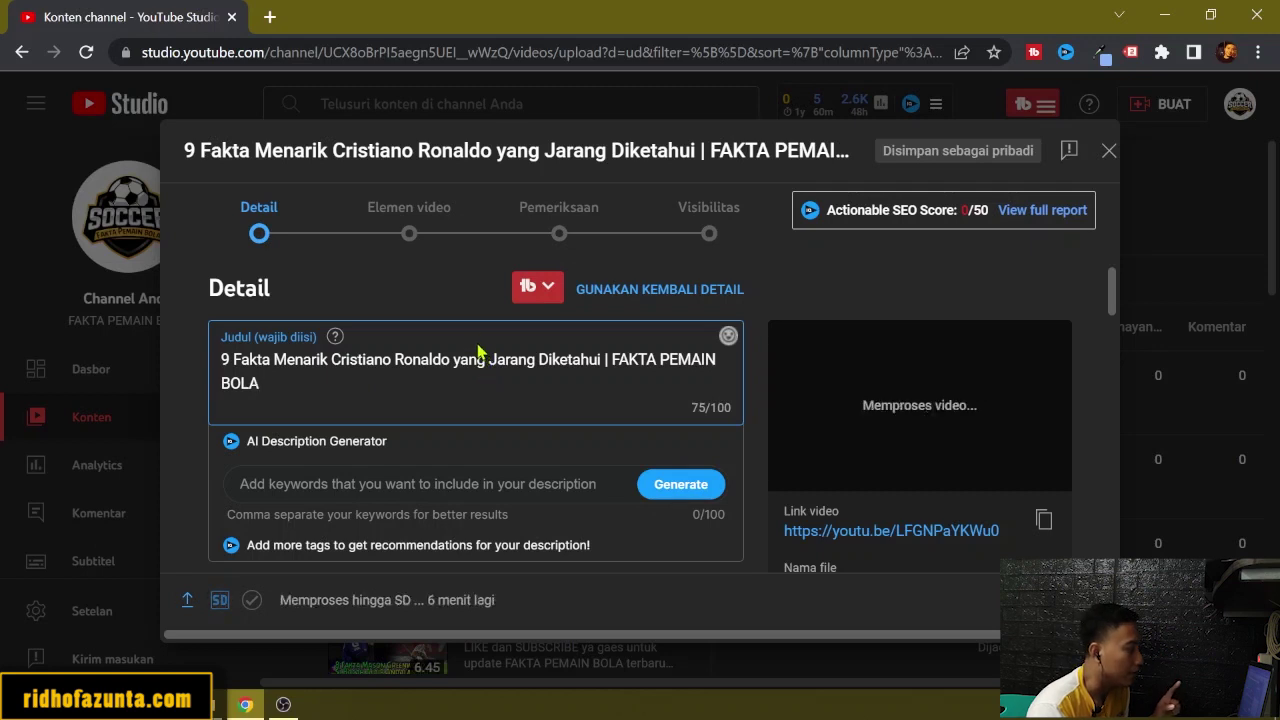
# Copy the full video title and paste it over the old Frenkie de Jong headline in the description.
pyautogui.tripleClick(312, 385)
pyautogui.hotkey('ctrl', 'c')
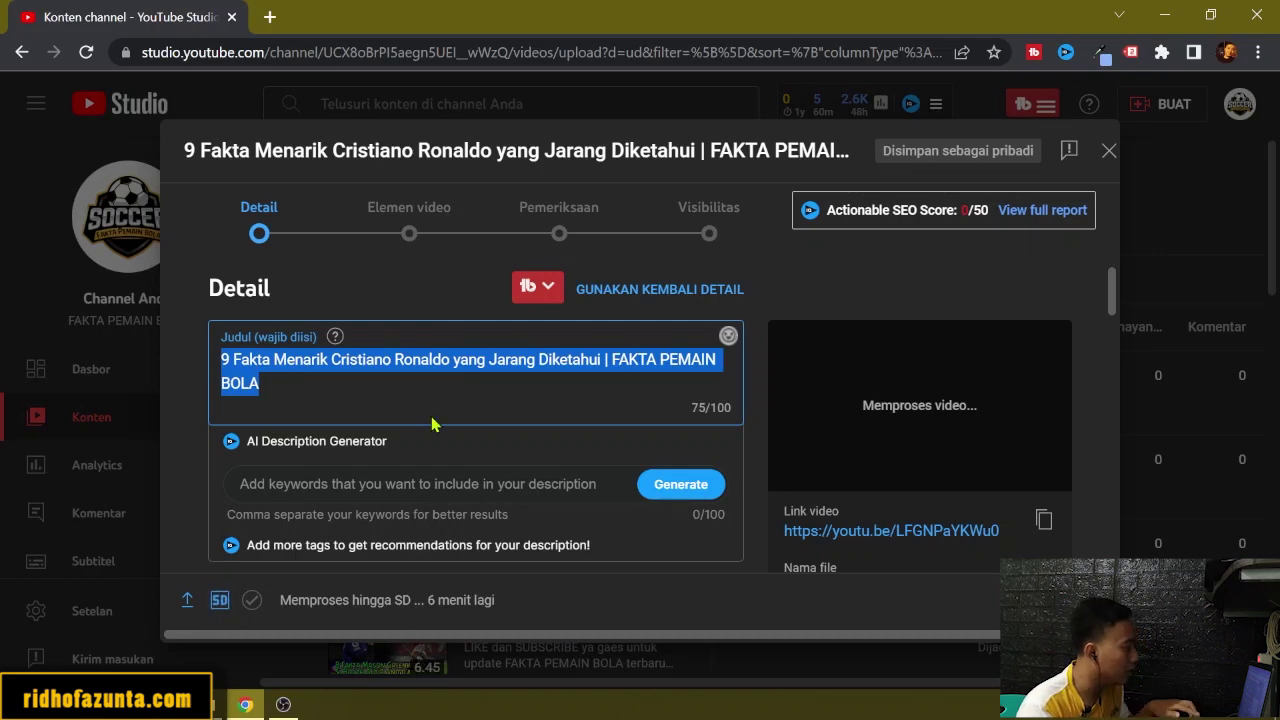
pyautogui.scroll(-5, 432, 424)
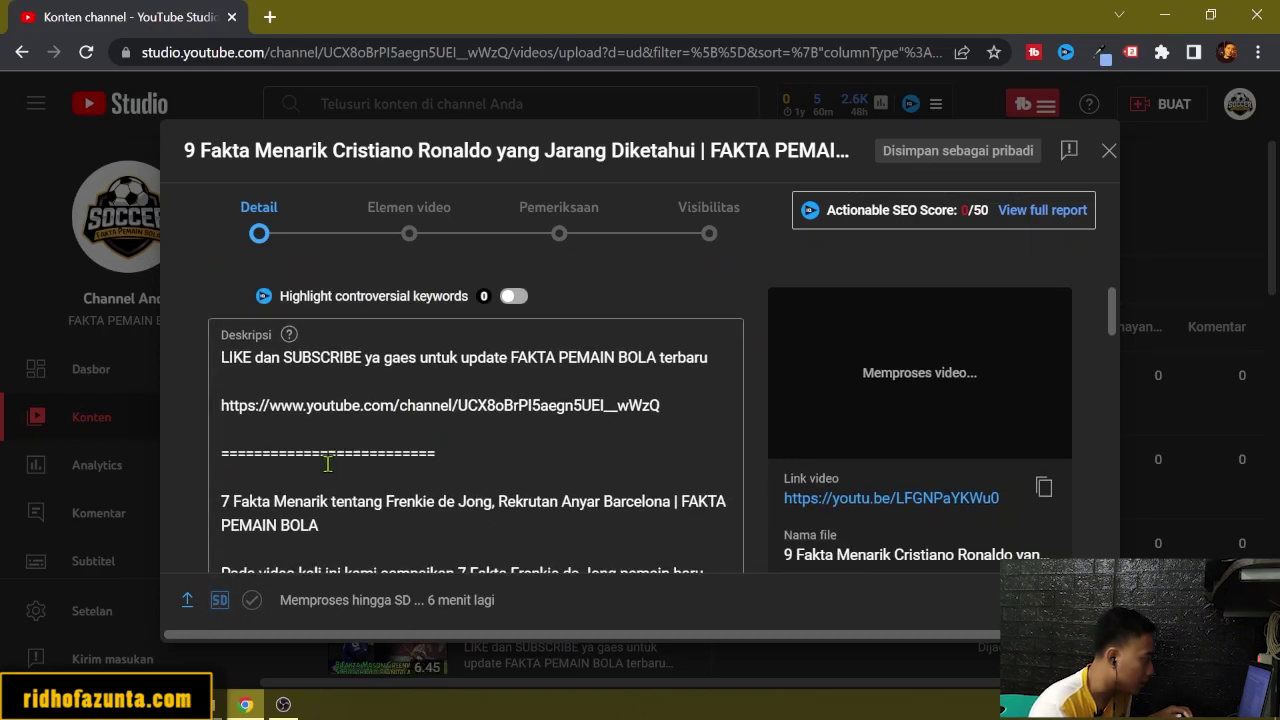
pyautogui.click(316, 500)
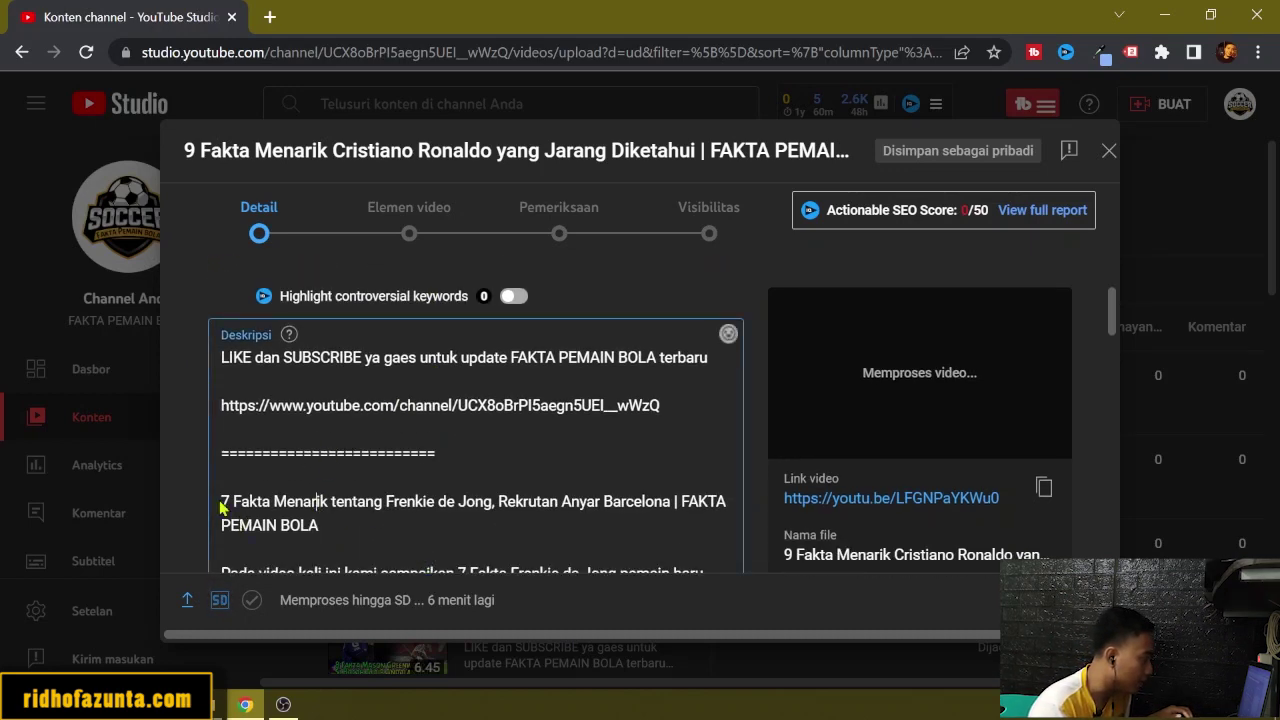
pyautogui.moveTo(222, 508)
pyautogui.mouseDown()
pyautogui.moveTo(336, 502)
pyautogui.moveTo(352, 527)
pyautogui.moveTo(222, 505)
pyautogui.mouseUp()
pyautogui.hotkey('ctrl', 'v')
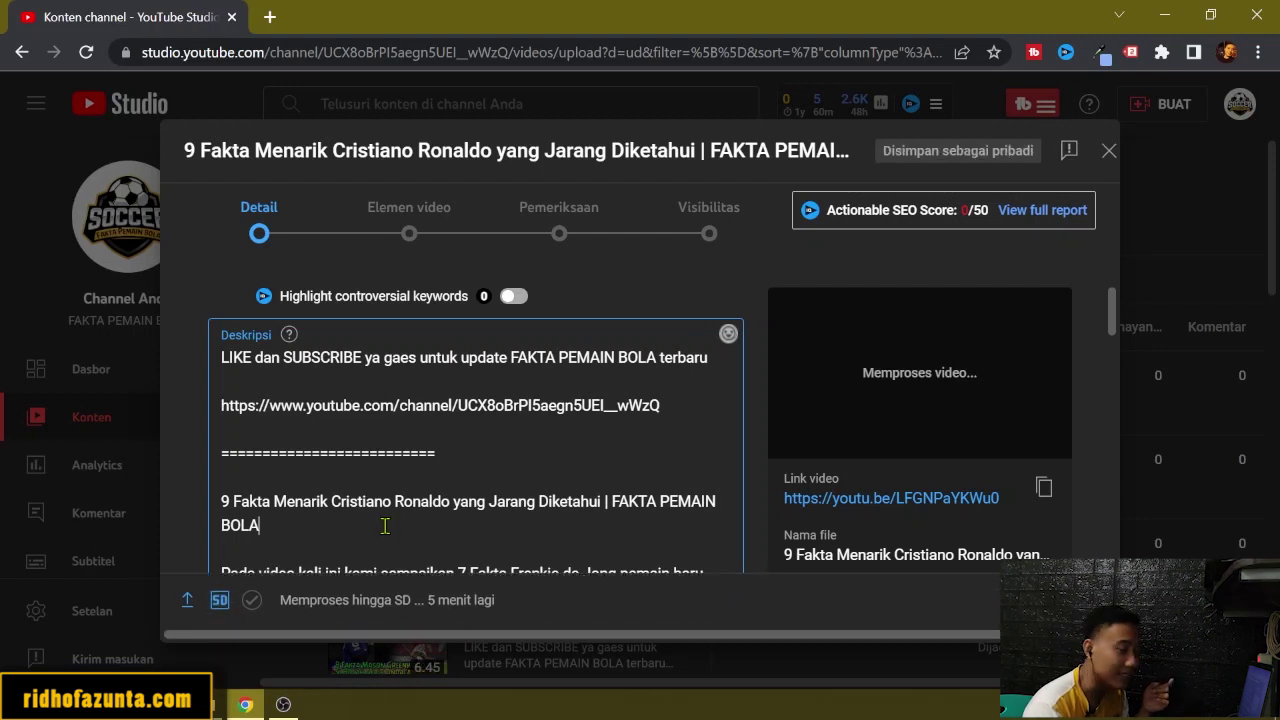
# Replace "7 Fakta Frenkie de Jong pemain baru Barca" in the description's intro paragraph with the copied new headline.
pyautogui.scroll(2, 385, 520)
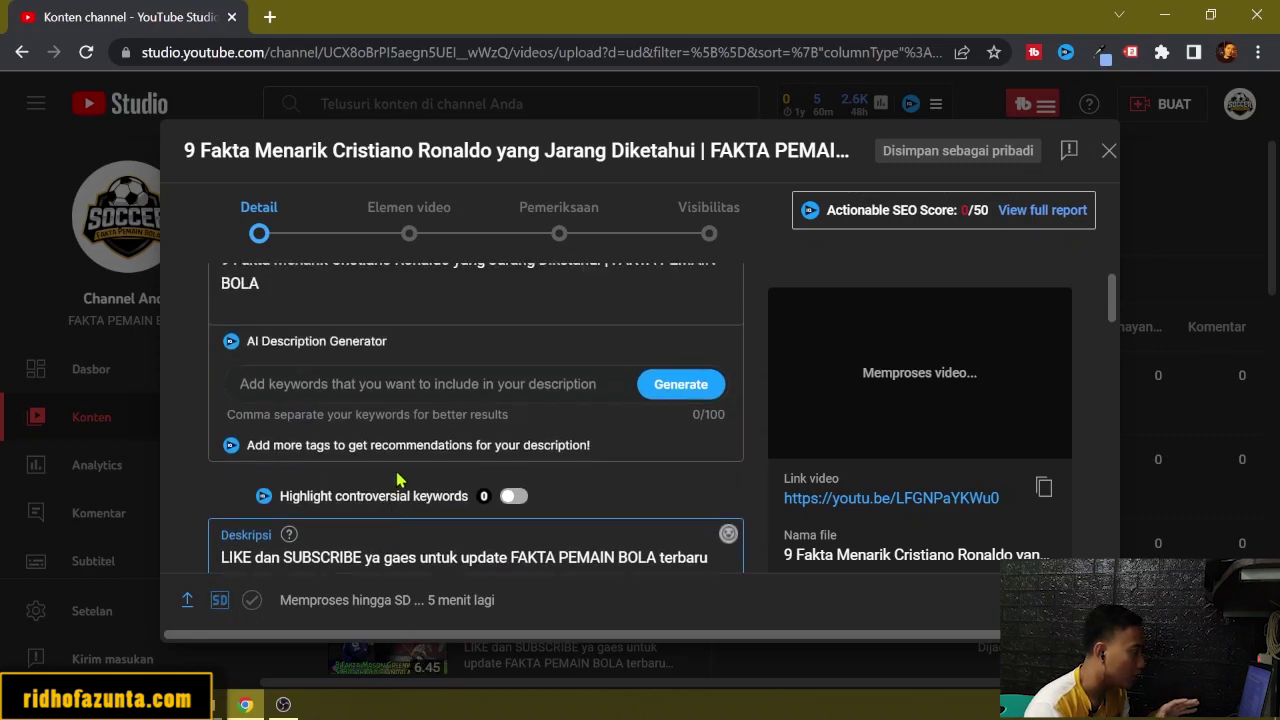
pyautogui.scroll(-2, 400, 480)
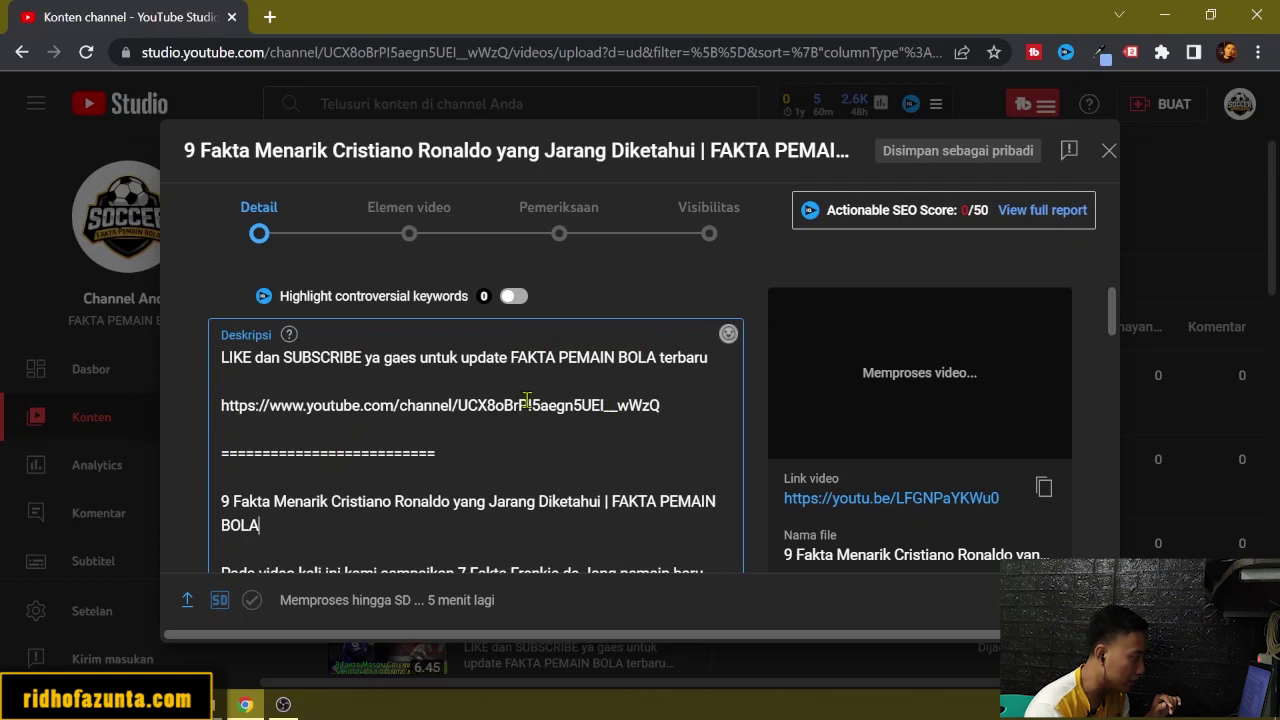
pyautogui.scroll(-1, 527, 400)
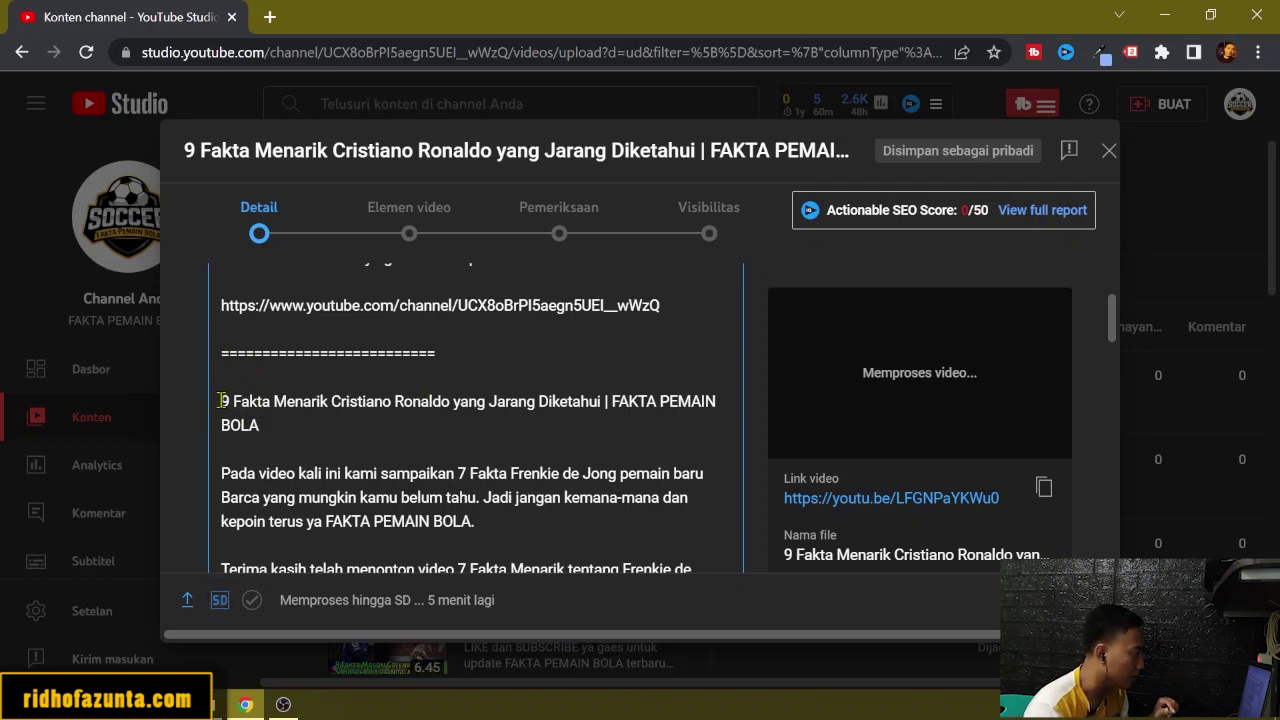
pyautogui.scroll(1, 326, 419)
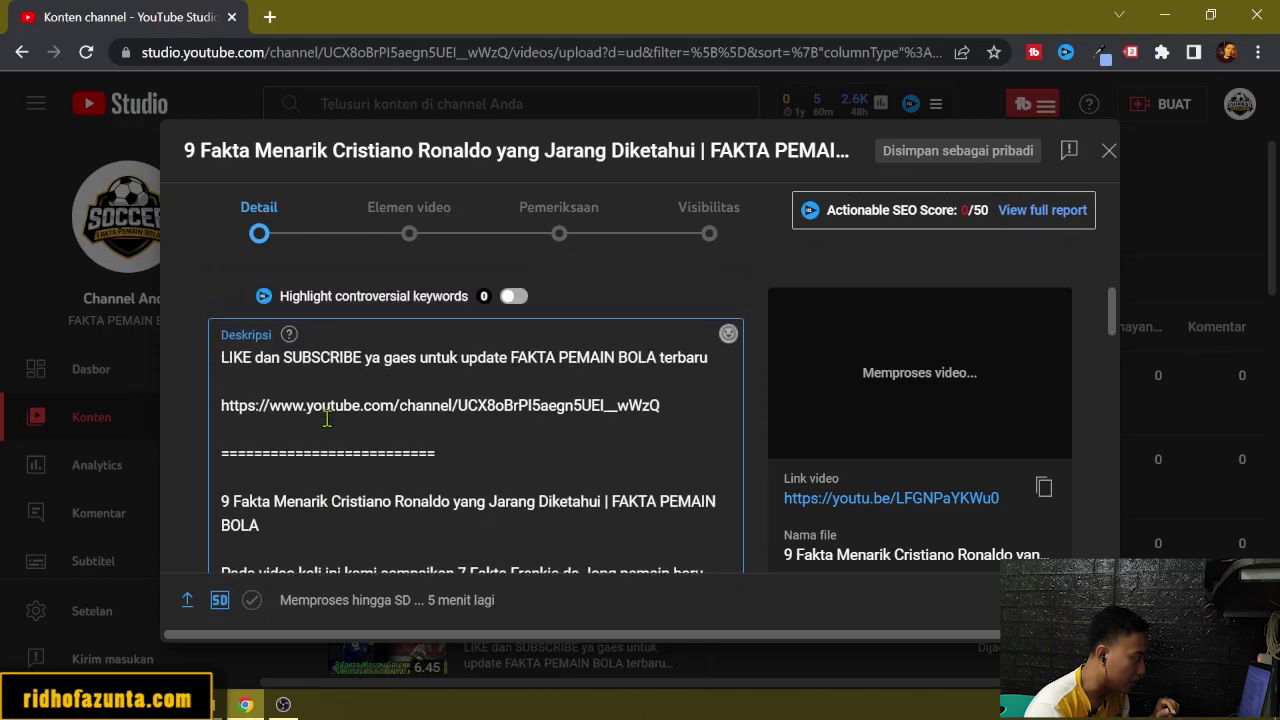
pyautogui.scroll(-1, 327, 419)
pyautogui.scroll(-1, 326, 419)
pyautogui.click(337, 378)
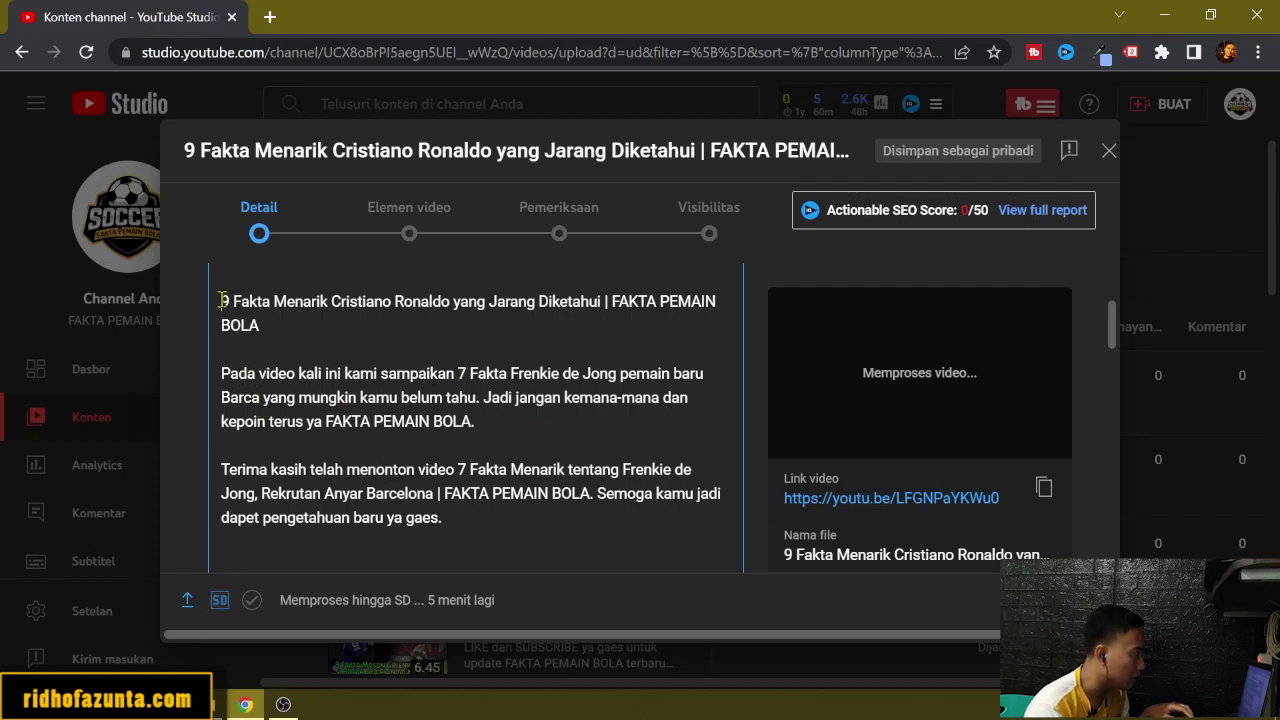
pyautogui.moveTo(222, 300); pyautogui.dragTo(300, 322)
pyautogui.hotkey('ctrl', 'c')
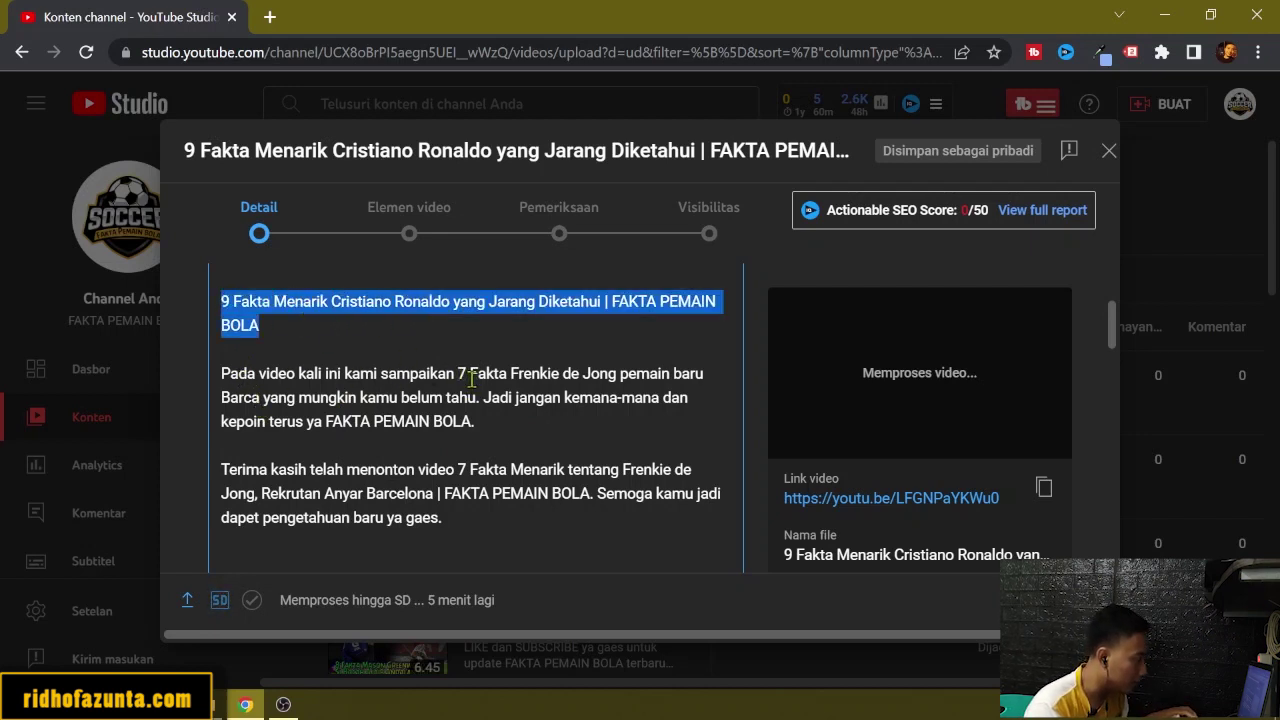
pyautogui.moveTo(458, 376); pyautogui.dragTo(263, 395)
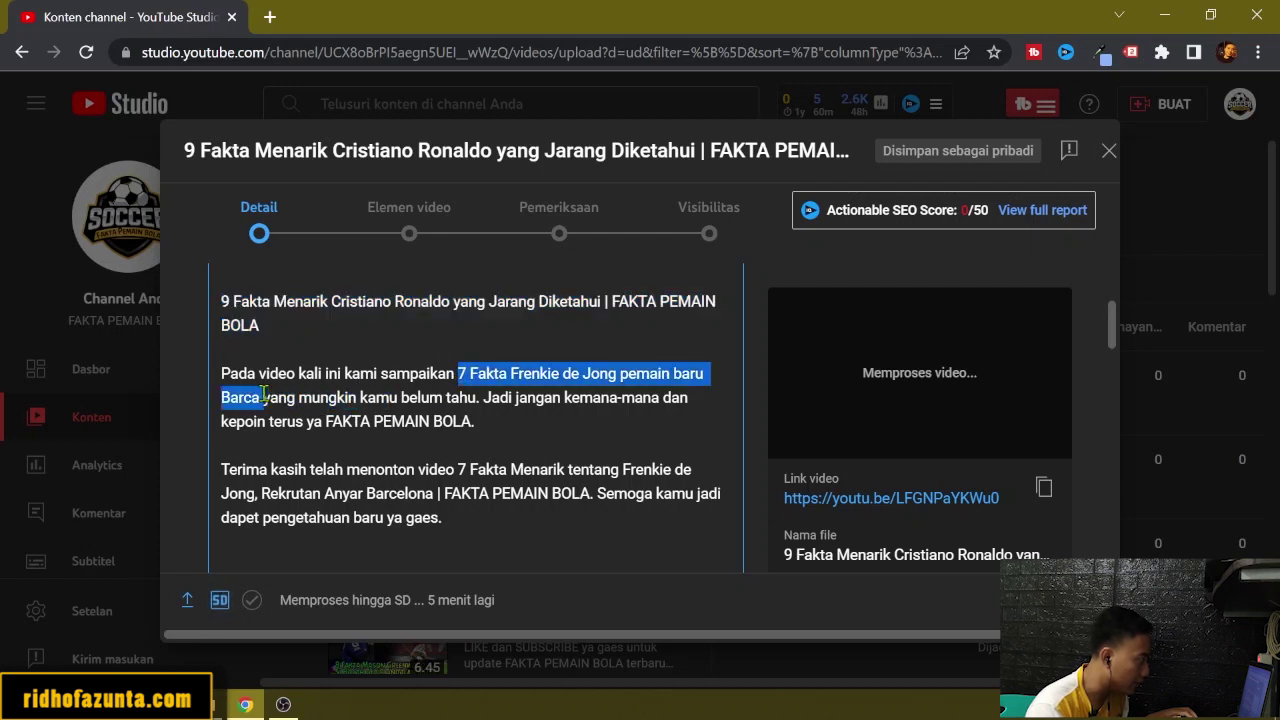
pyautogui.hotkey('ctrl', 'v')
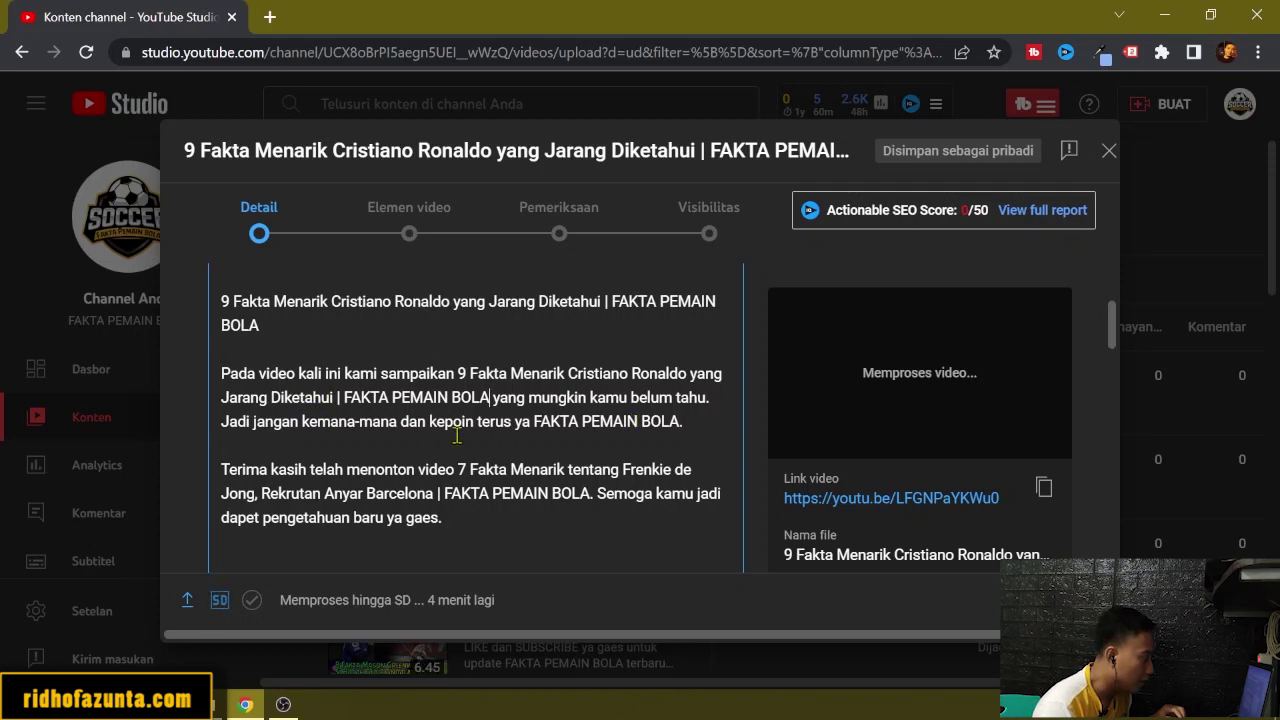
# Replace the old Frenkie de Jong video title in the description's "Terima kasih" paragraph with the copied new headline.
pyautogui.scroll(-1, 568, 420)
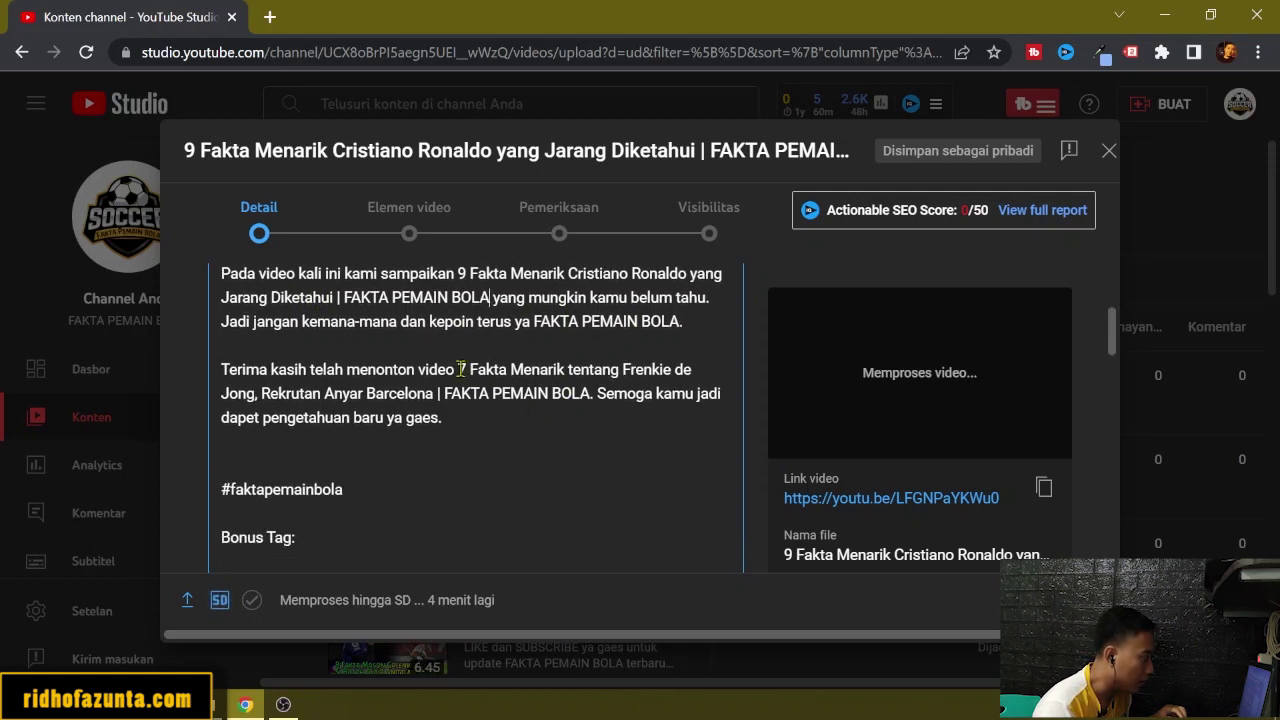
pyautogui.moveTo(459, 369); pyautogui.dragTo(586, 400)
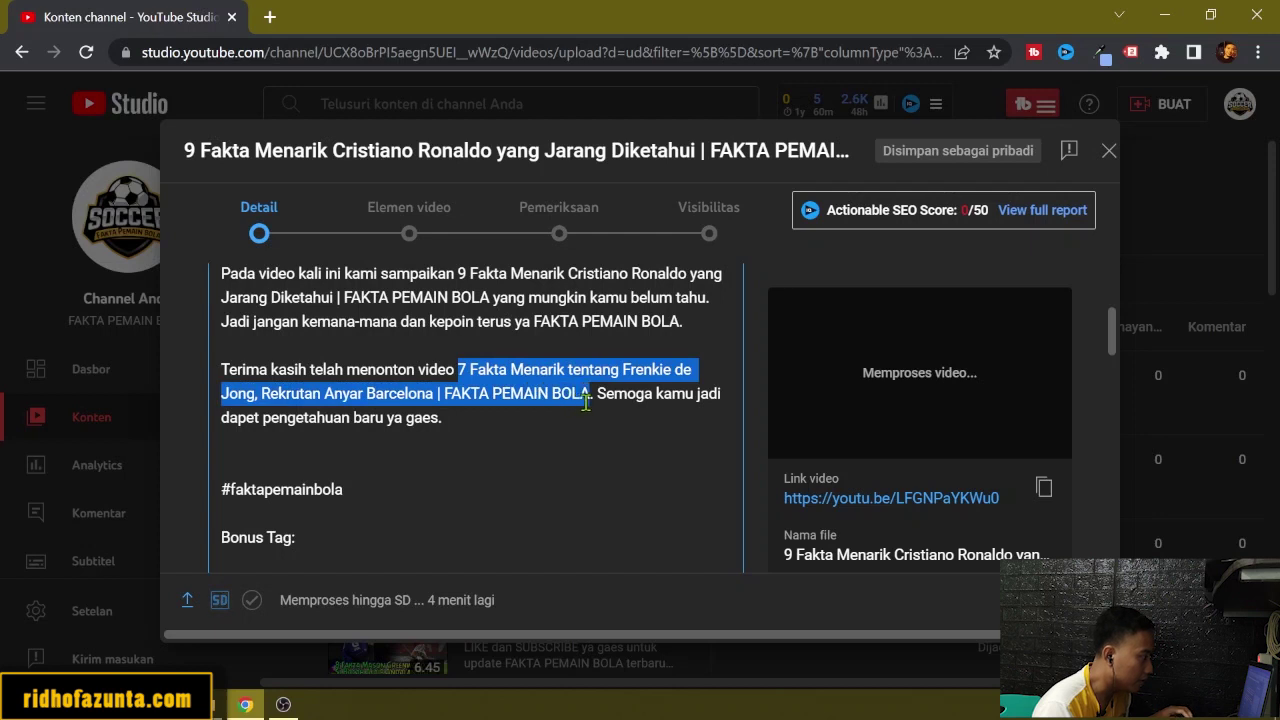
pyautogui.hotkey('ctrl', 'v')
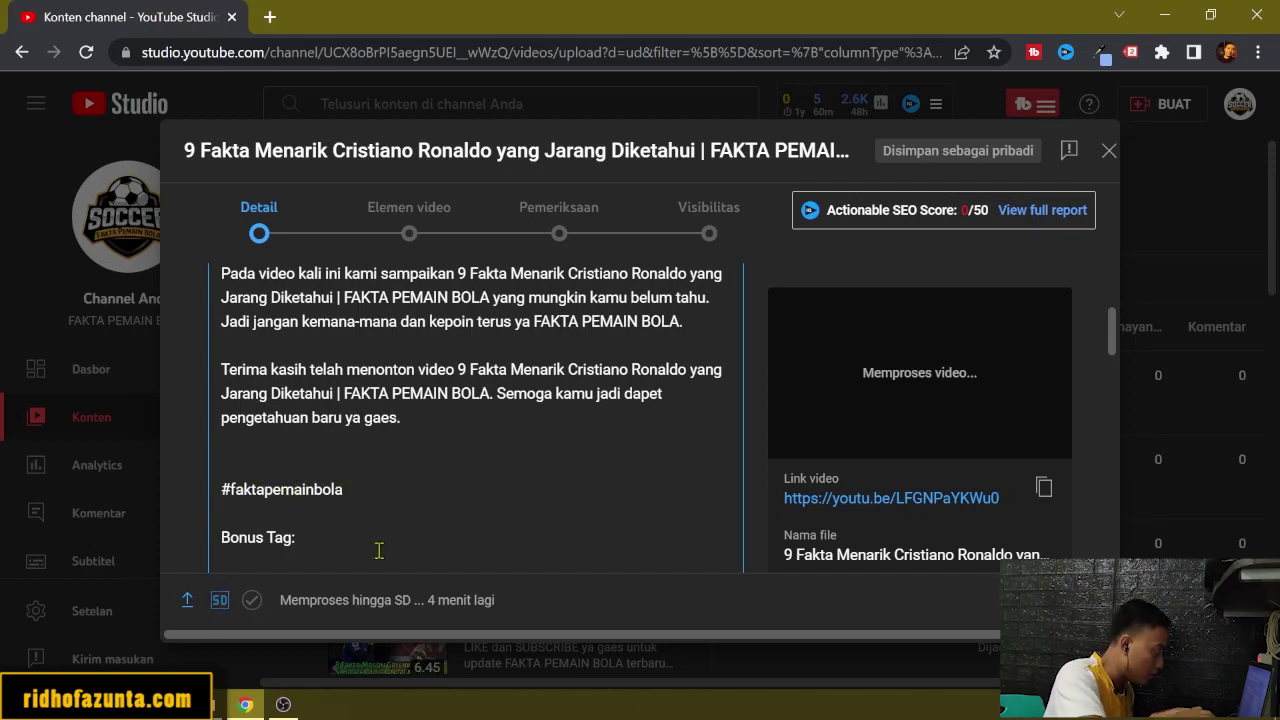
# Add the suggested hashtag #cristianoronaldo above #faktapemainbola in the description and begin another hashtag on a new line.
pyautogui.write('#')
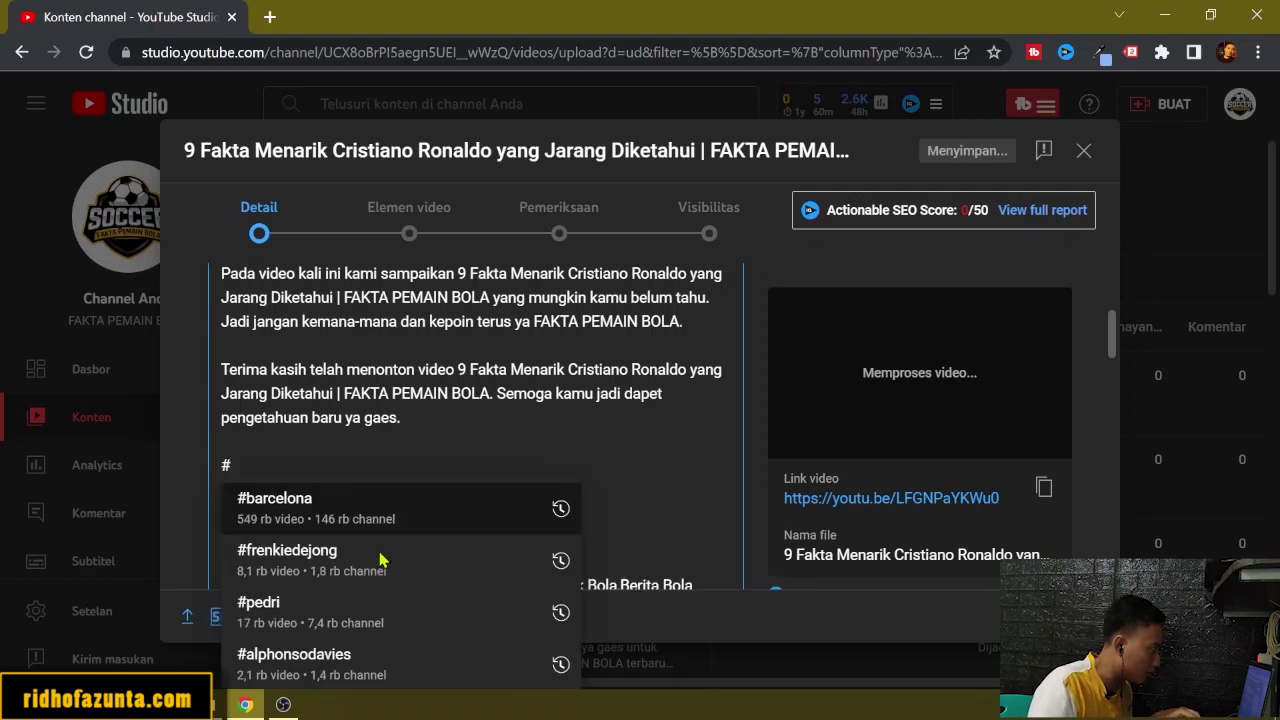
pyautogui.write('cristia')
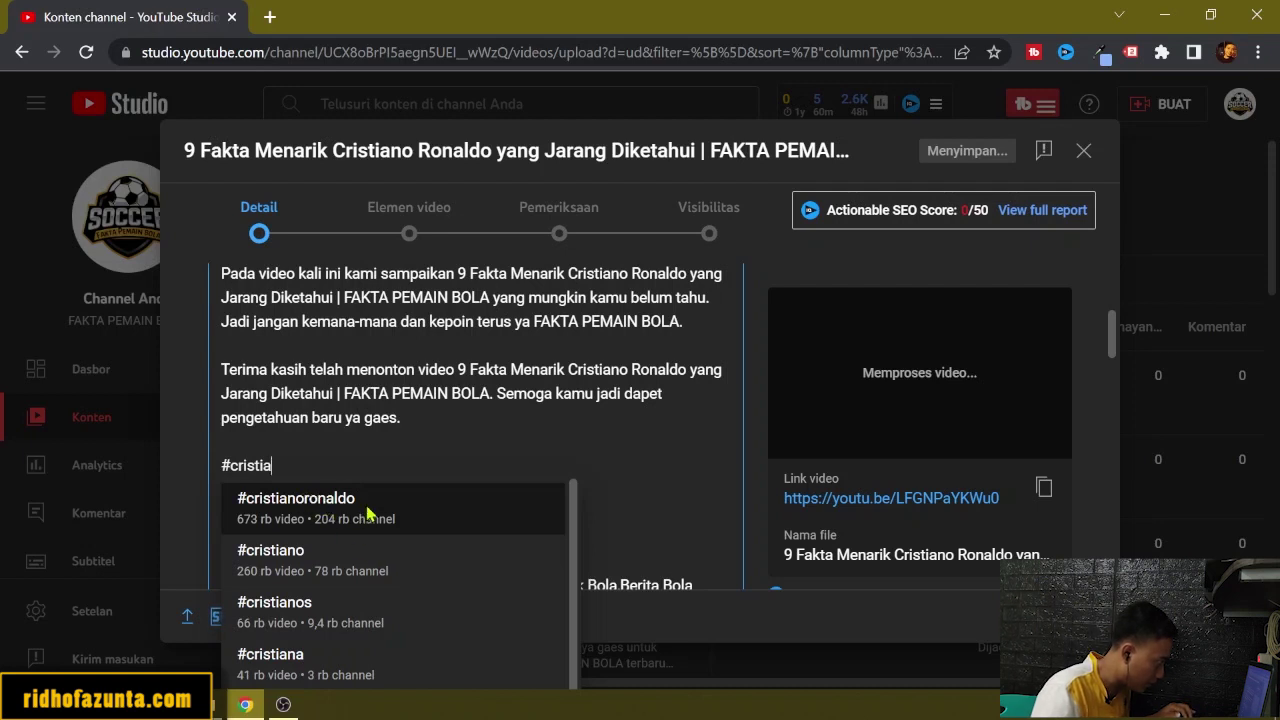
pyautogui.click(367, 510)
pyautogui.press('Return')
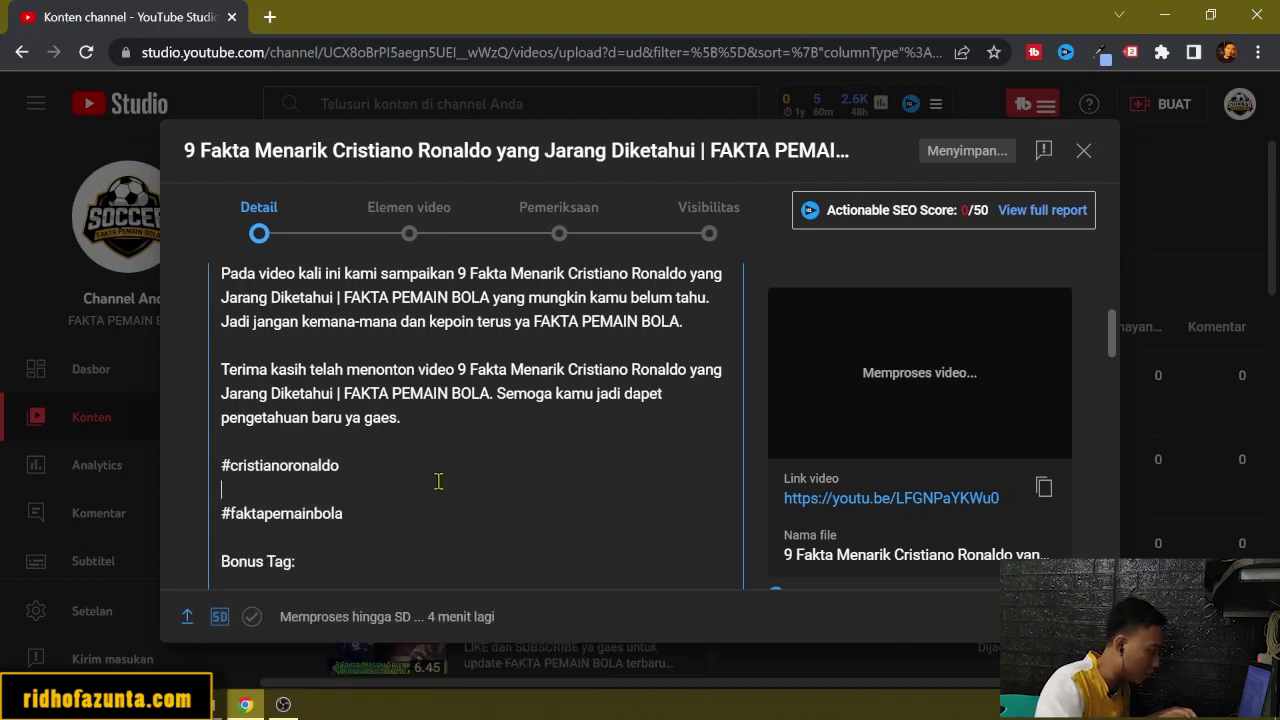
pyautogui.write('#')
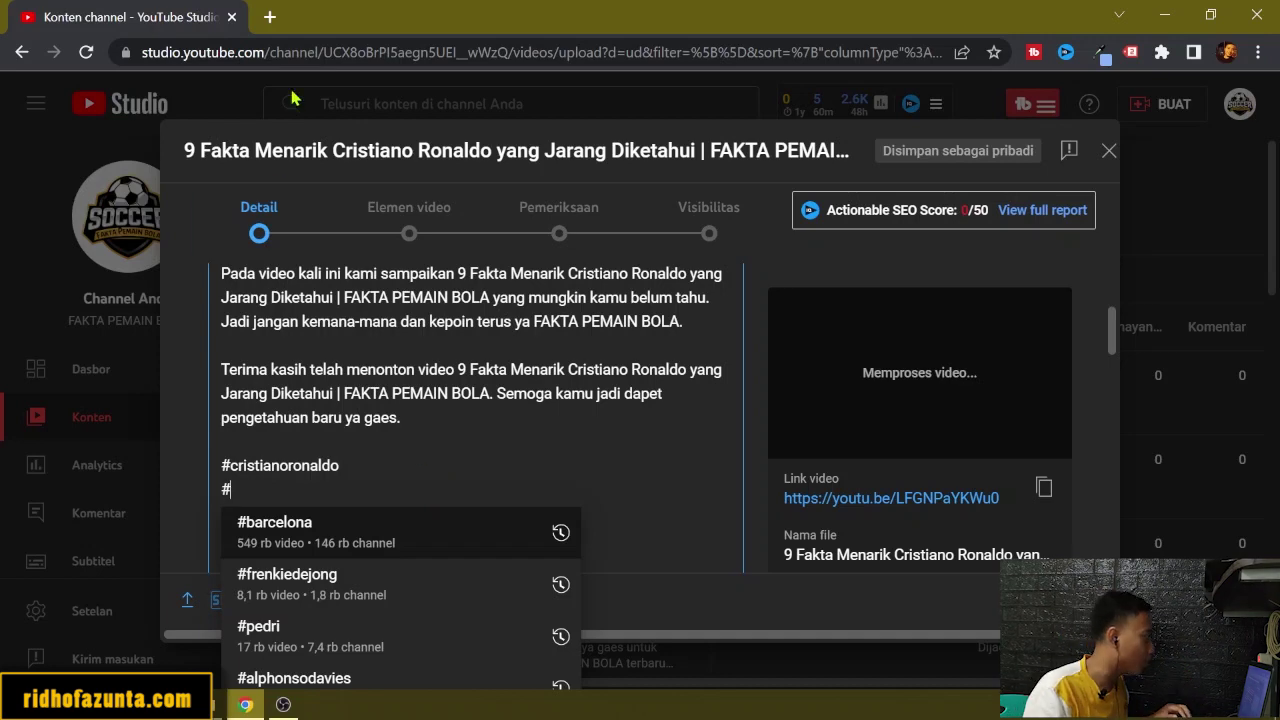
# Search Google for Cristiano Ronaldo in a new browser tab and check his current team in the profile information.
pyautogui.click(269, 17)
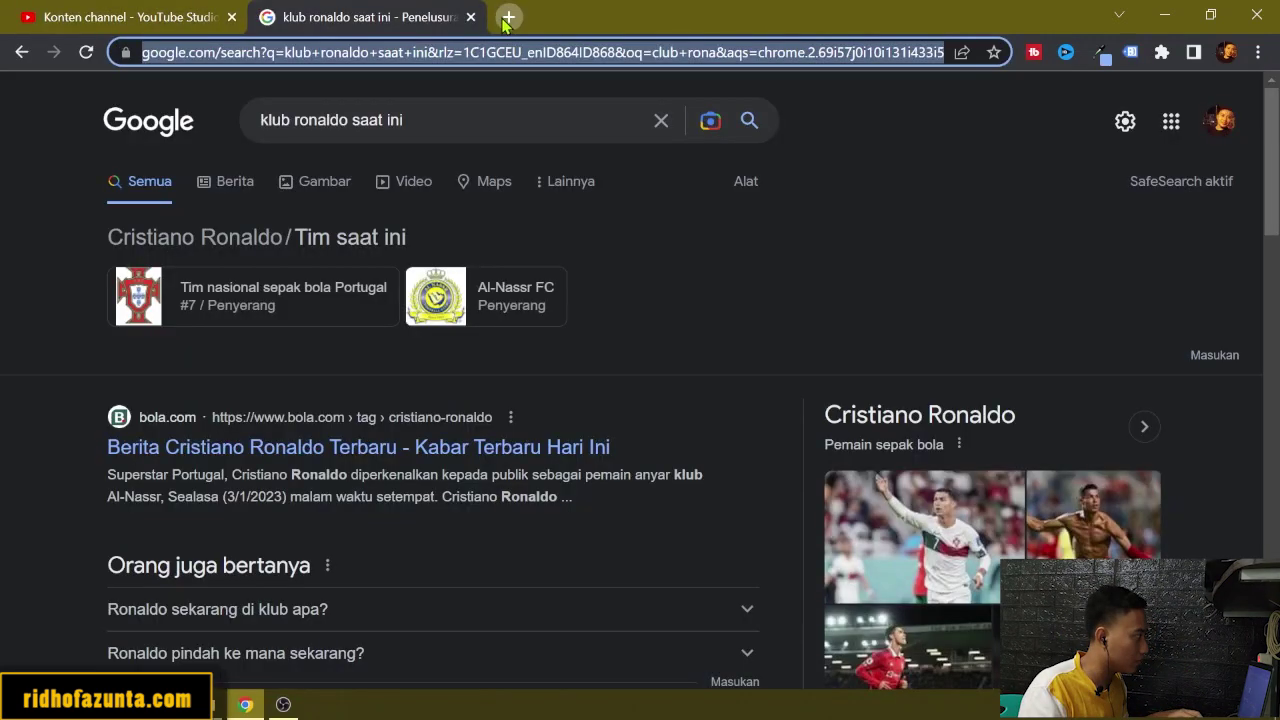
pyautogui.click(508, 17)
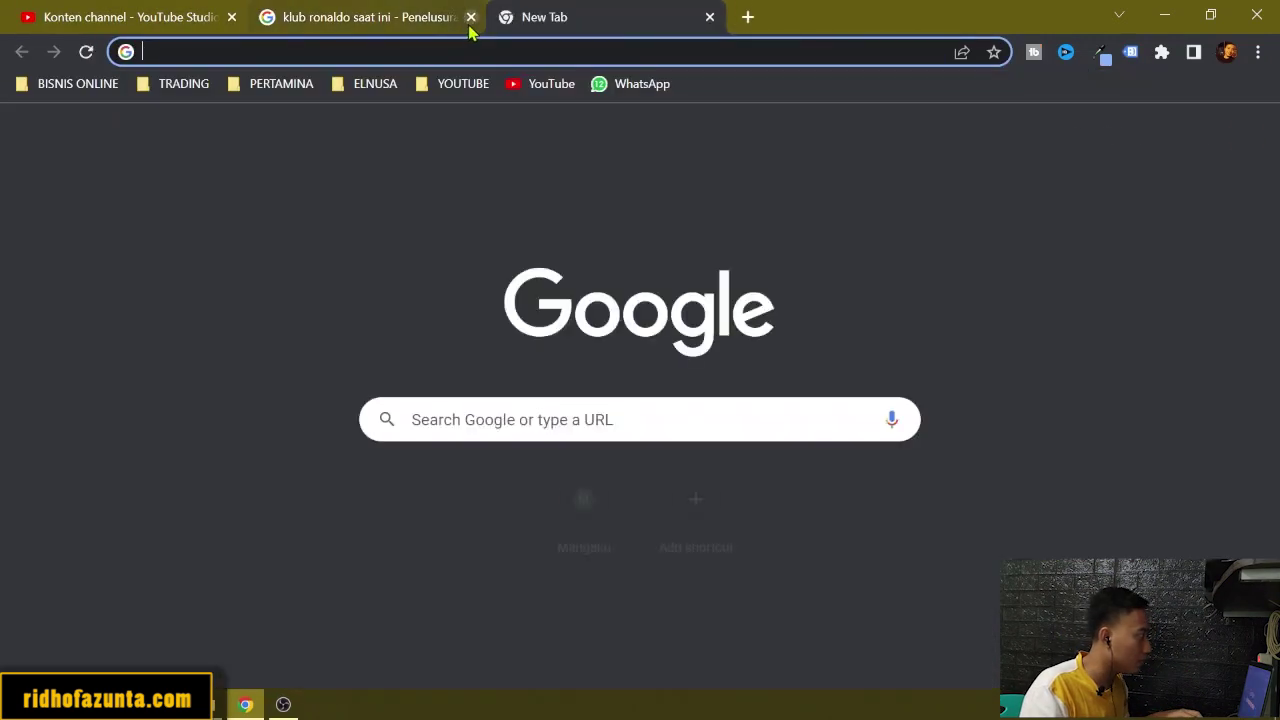
pyautogui.click(471, 17)
pyautogui.write('cris')
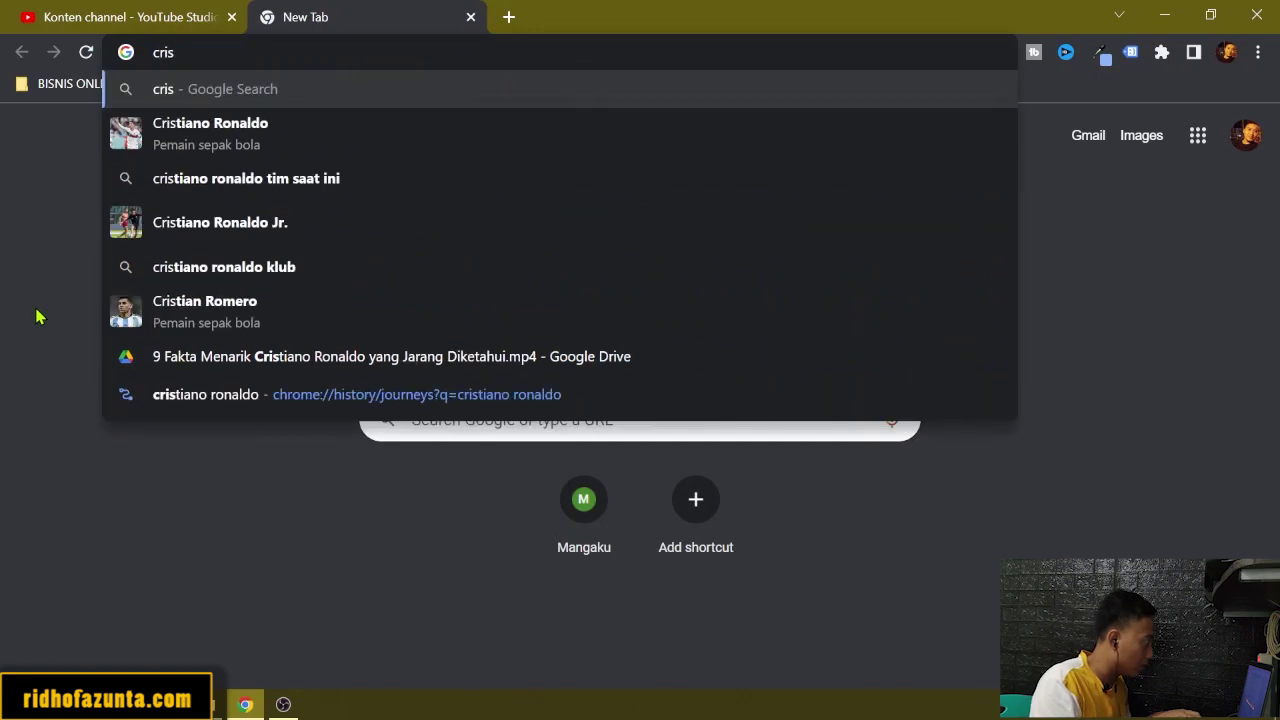
pyautogui.click(262, 131)
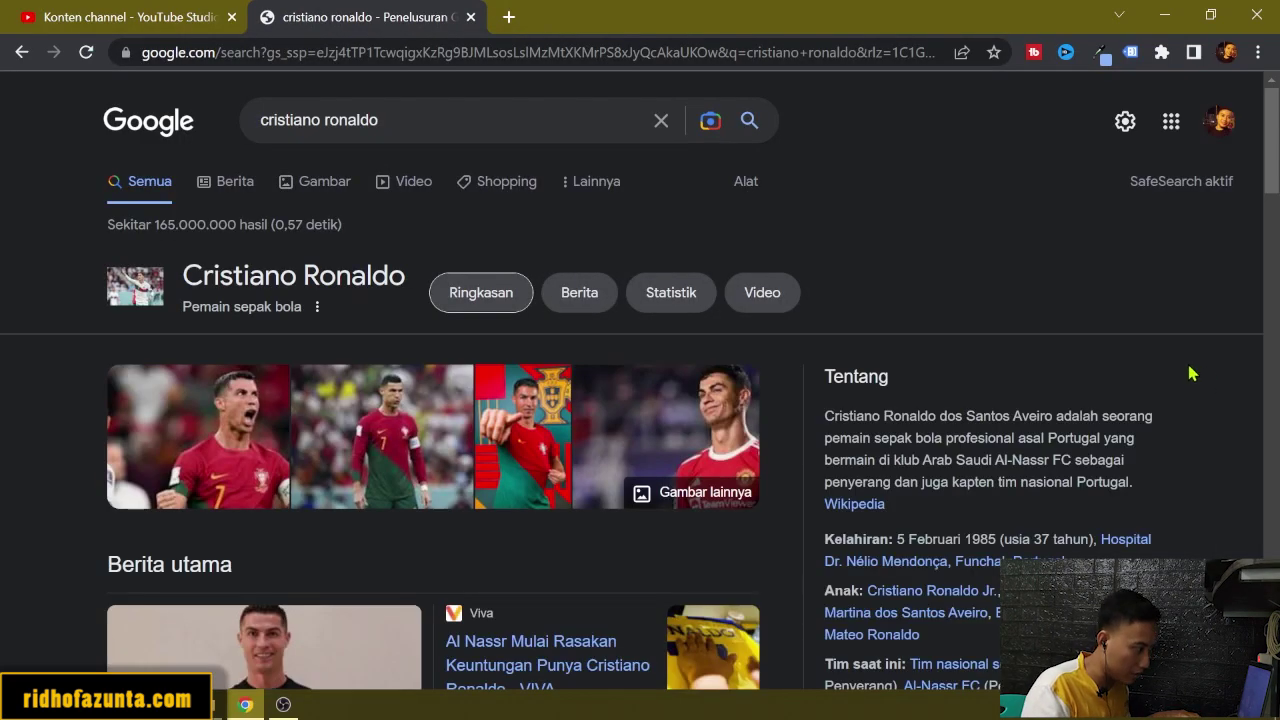
pyautogui.scroll(-3, 1190, 373)
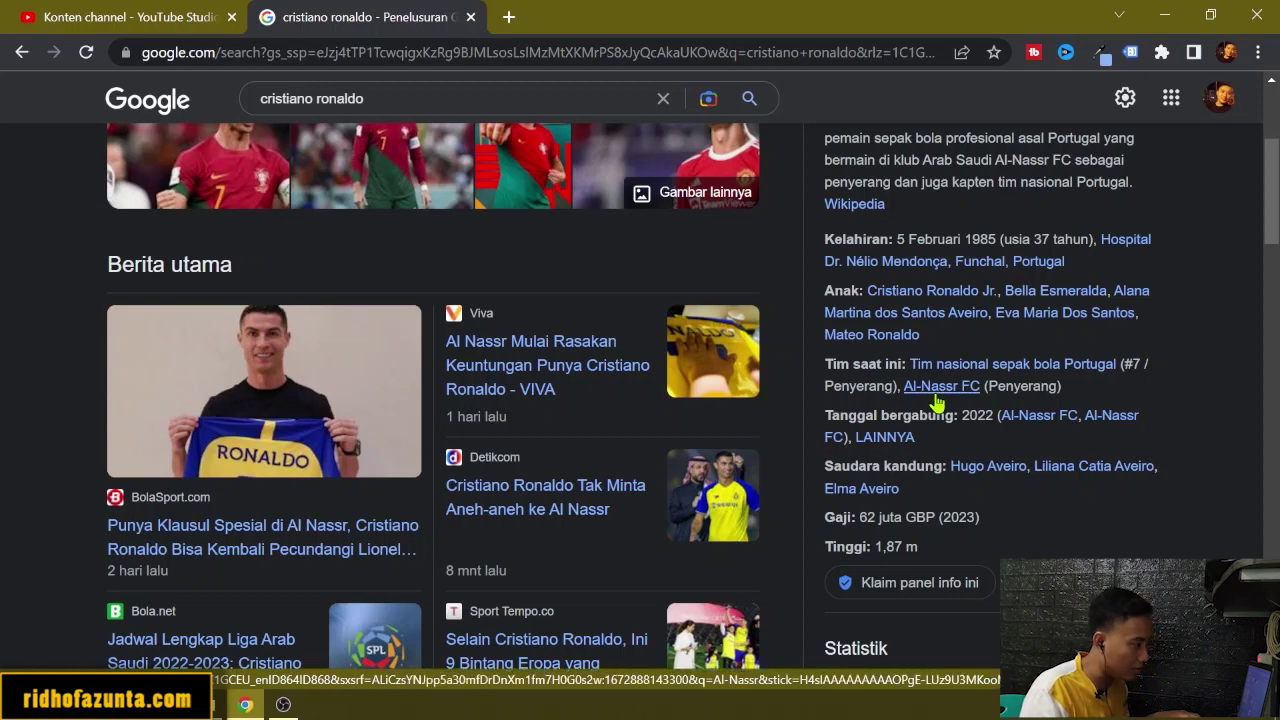
# Return to the YouTube Studio upload and complete the second hashtag in the description as the suggested #alnassrfc.
pyautogui.click(170, 19)
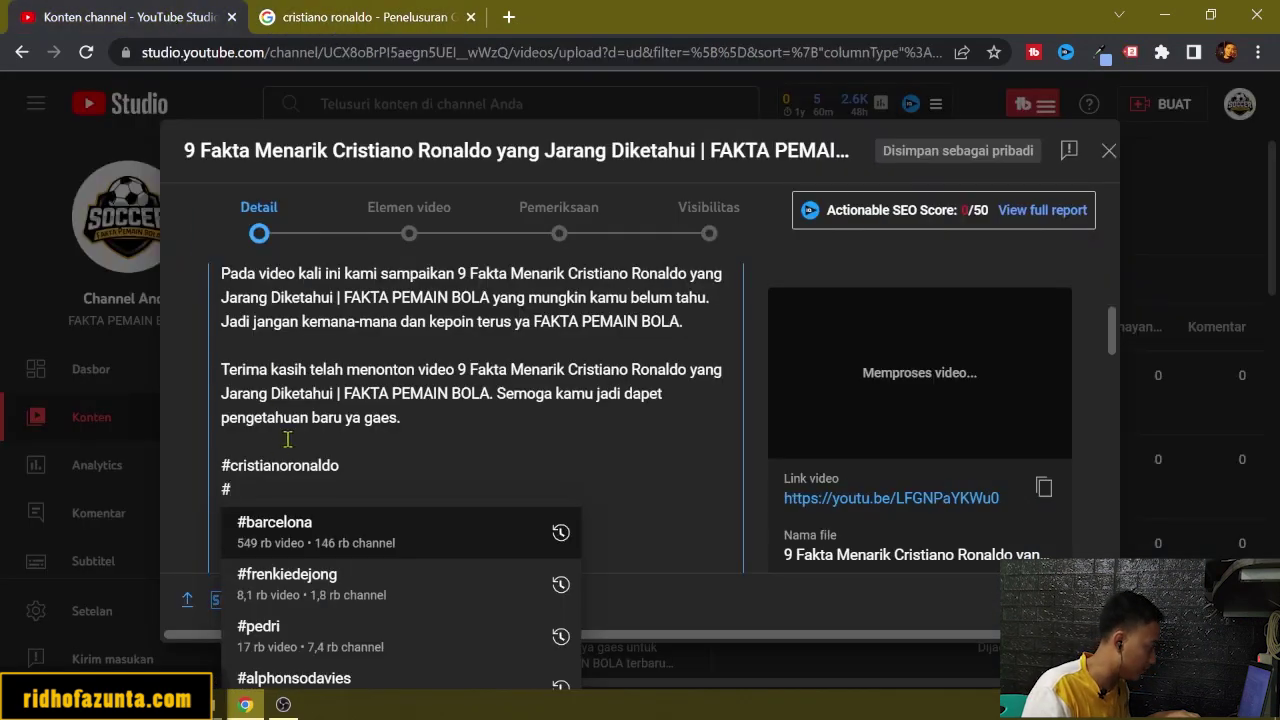
pyautogui.write('alna')
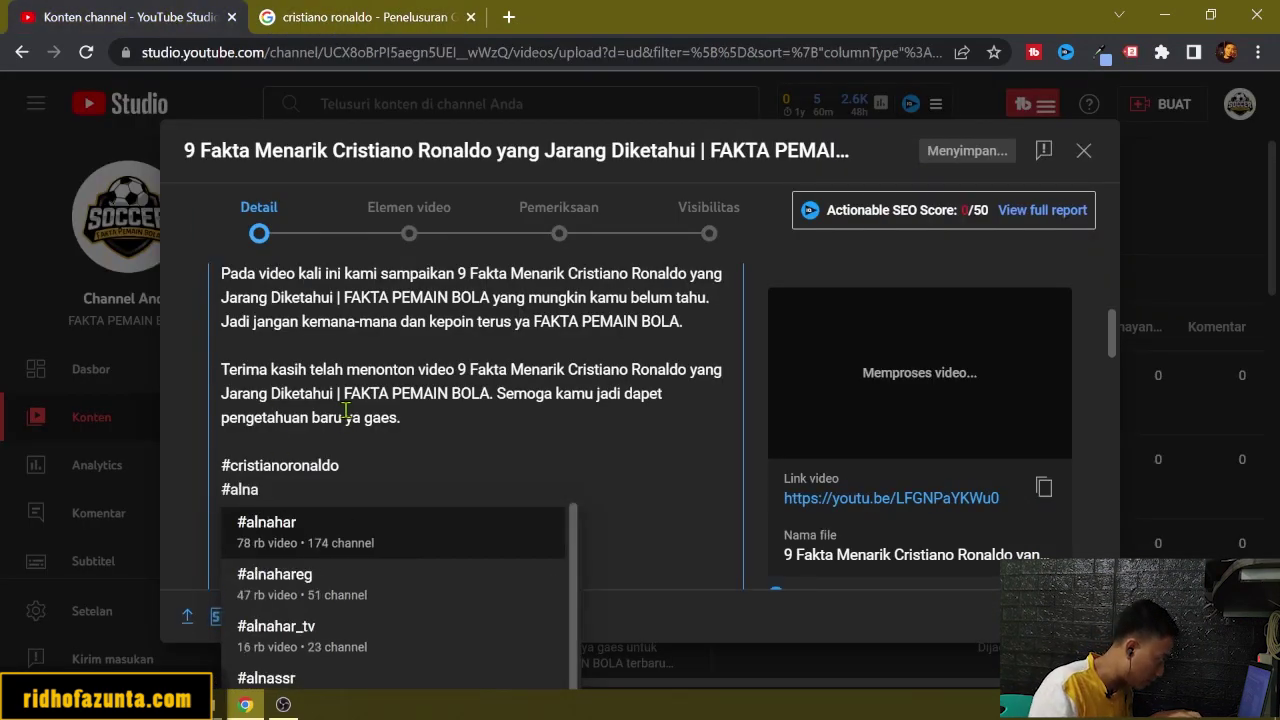
pyautogui.scroll(-2, 360, 418)
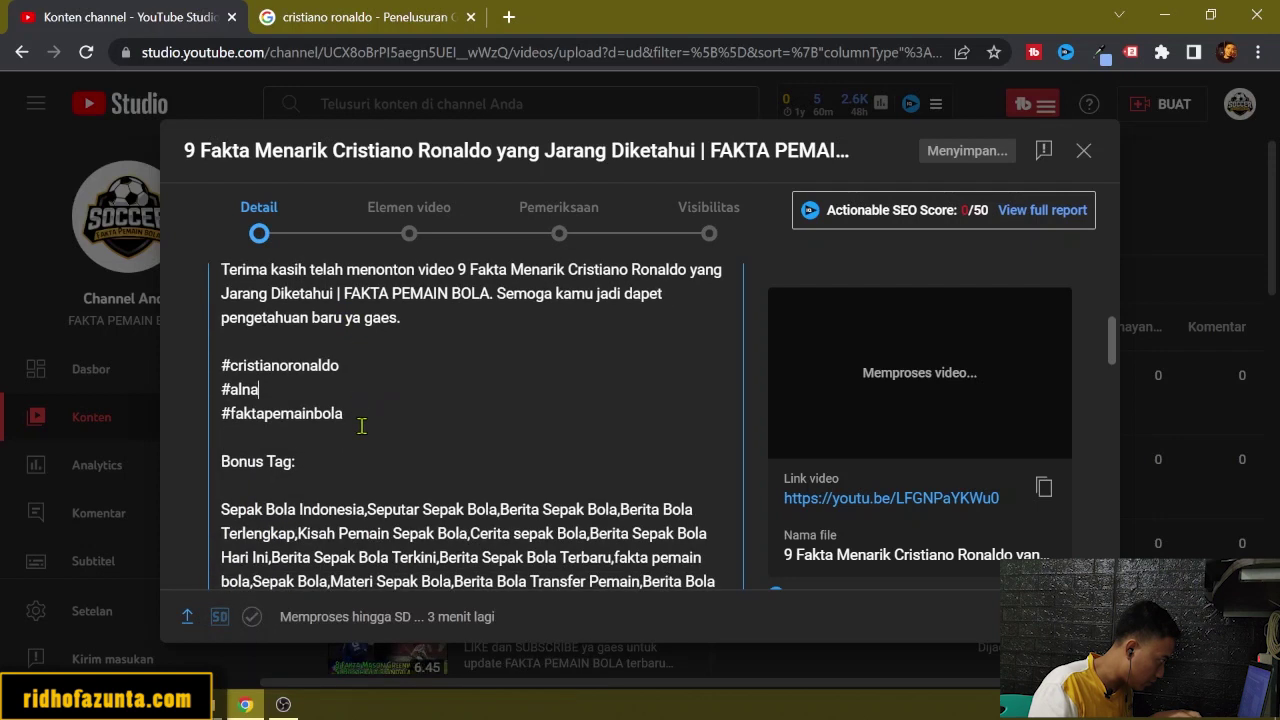
pyautogui.write('s')
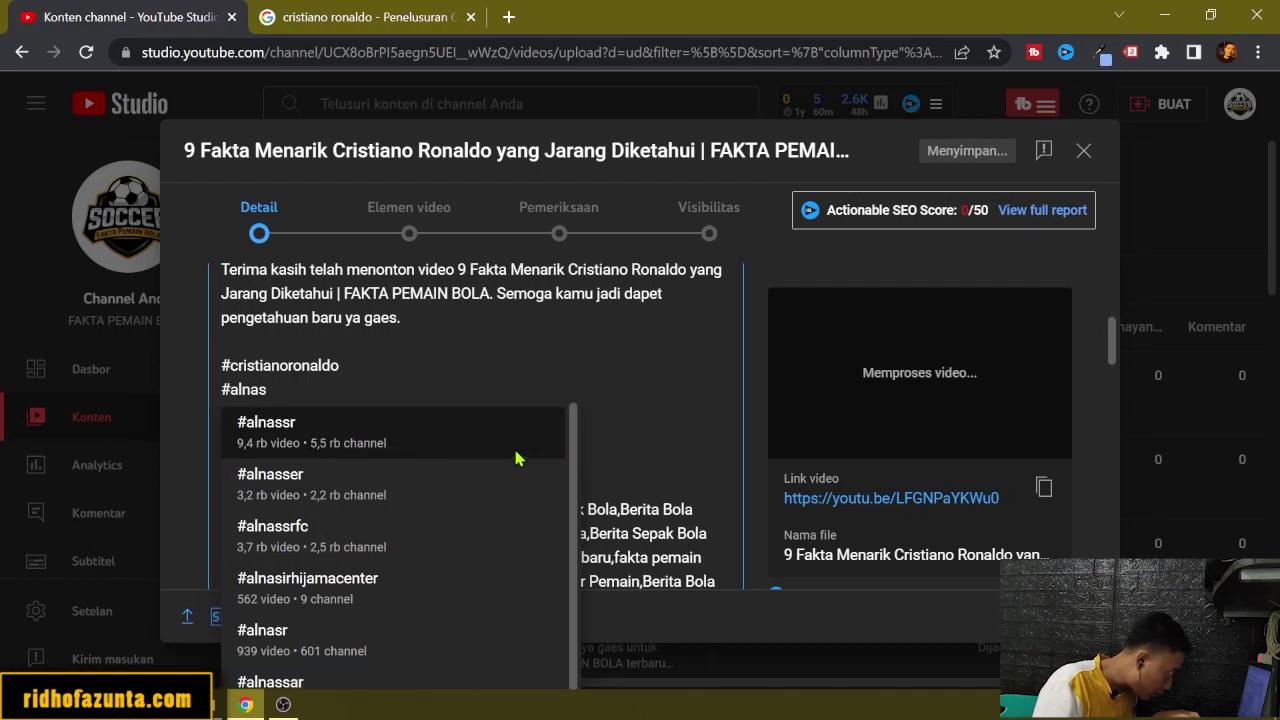
pyautogui.click(285, 533)
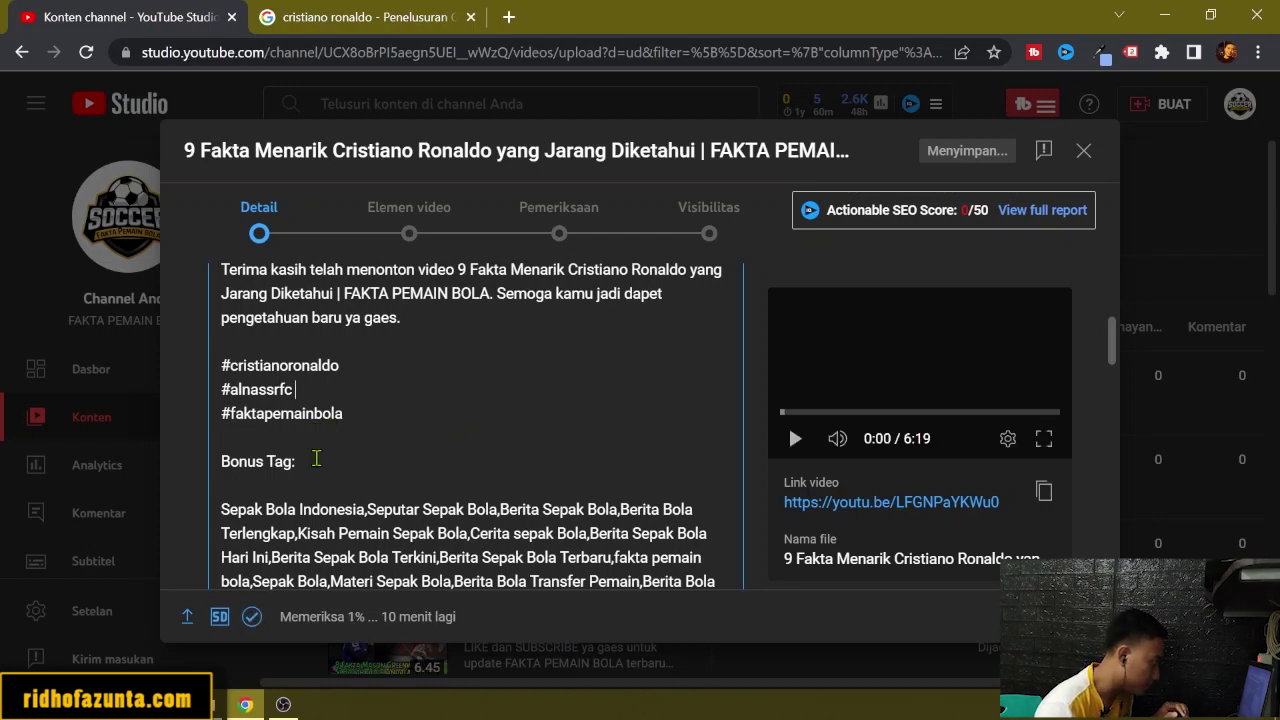
# Insert two blank lines directly below "Bonus Tag:" in the description, above the existing tag list.
pyautogui.scroll(-1, 316, 466)
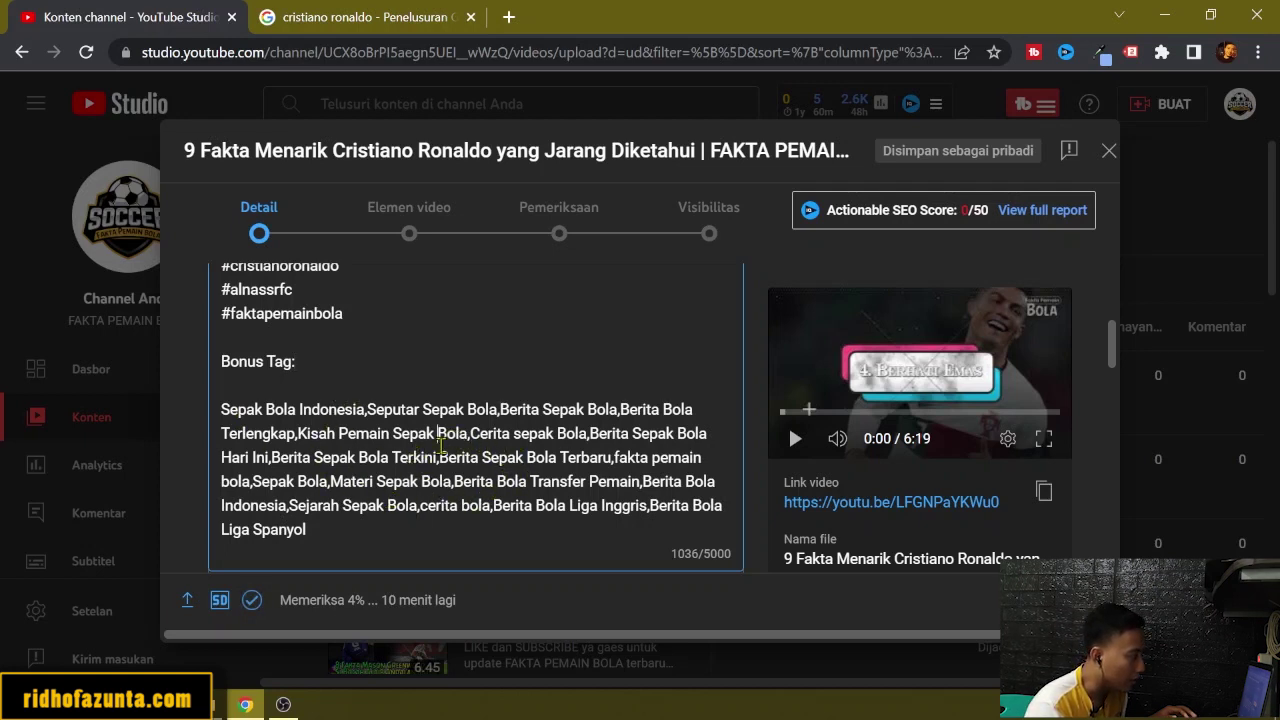
pyautogui.moveTo(440, 443); pyautogui.dragTo(538, 482)
pyautogui.click(463, 528)
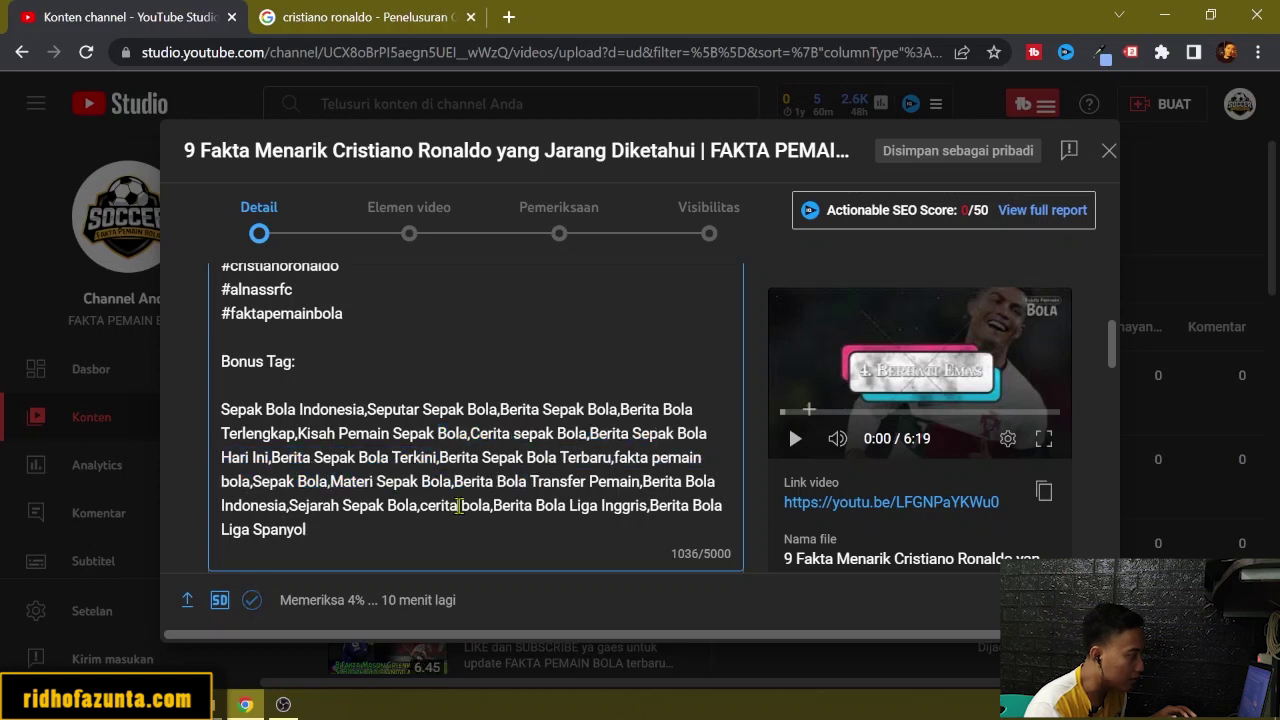
pyautogui.click(323, 364)
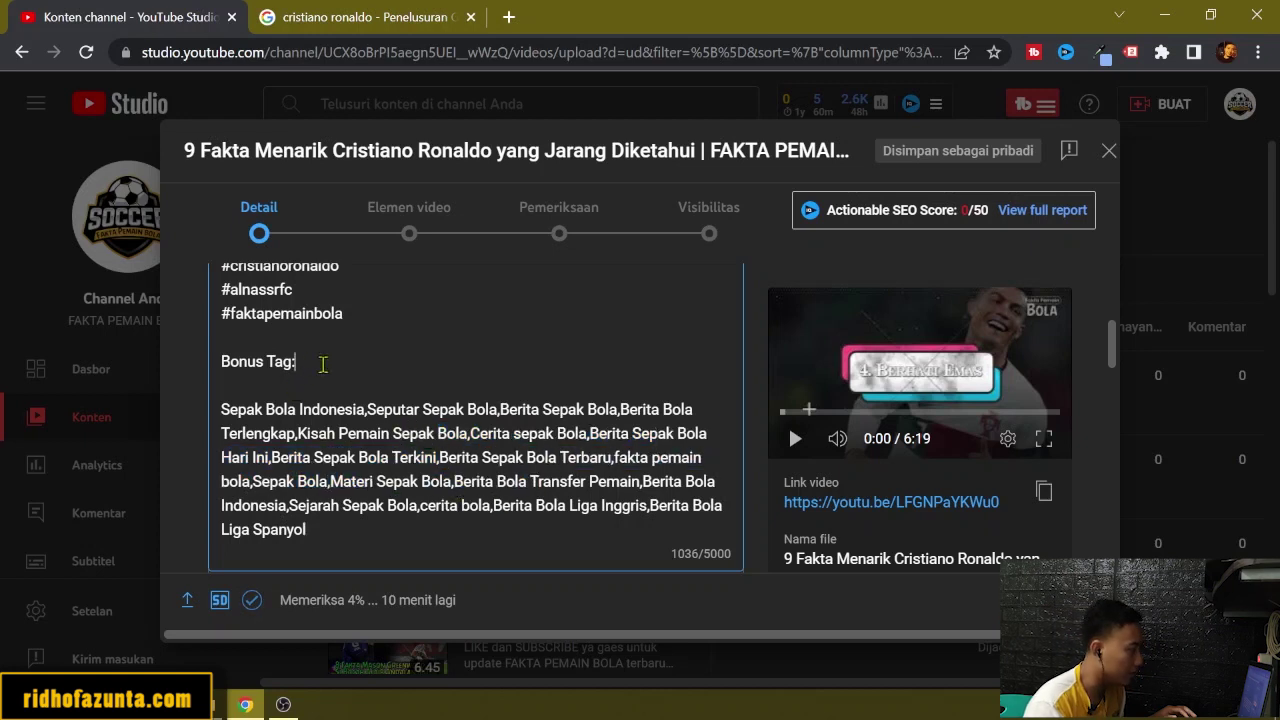
pyautogui.press('Return')
pyautogui.press('Return')
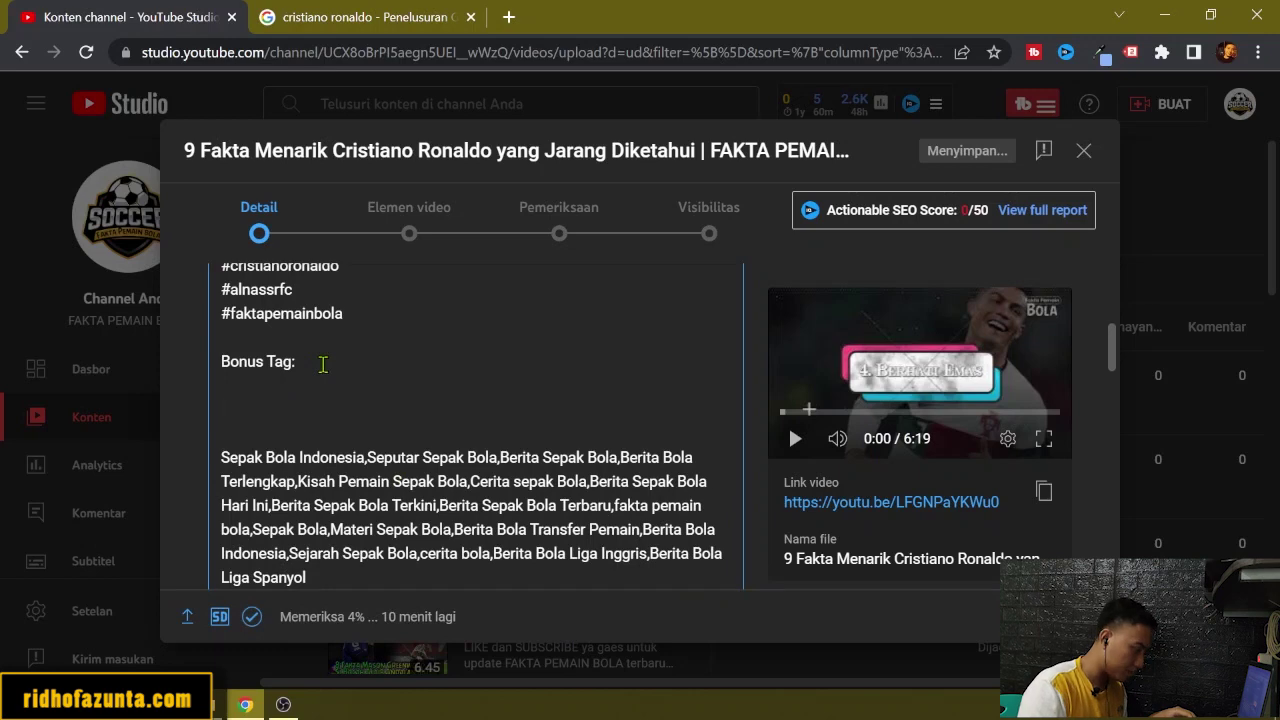
# Close the Google search for Cristiano Ronaldo and open the YouTube home page in a new browser tab.
pyautogui.scroll(6, 450, 478)
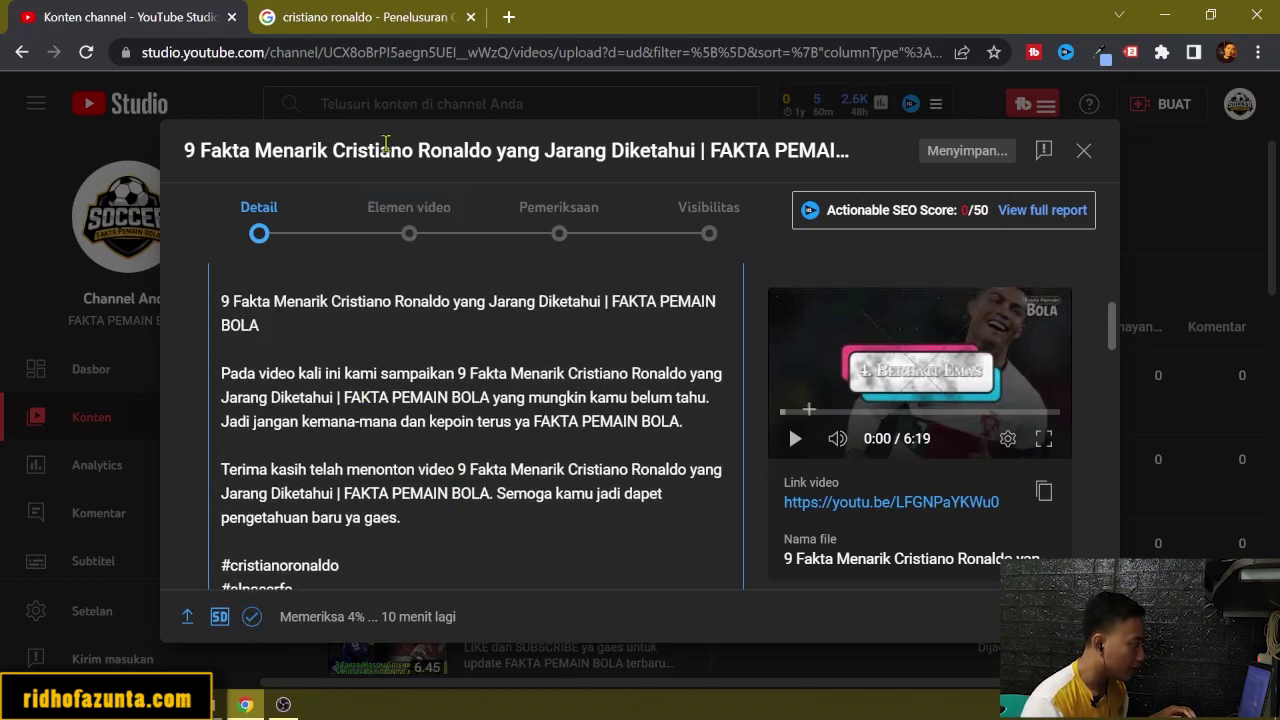
pyautogui.click(368, 27)
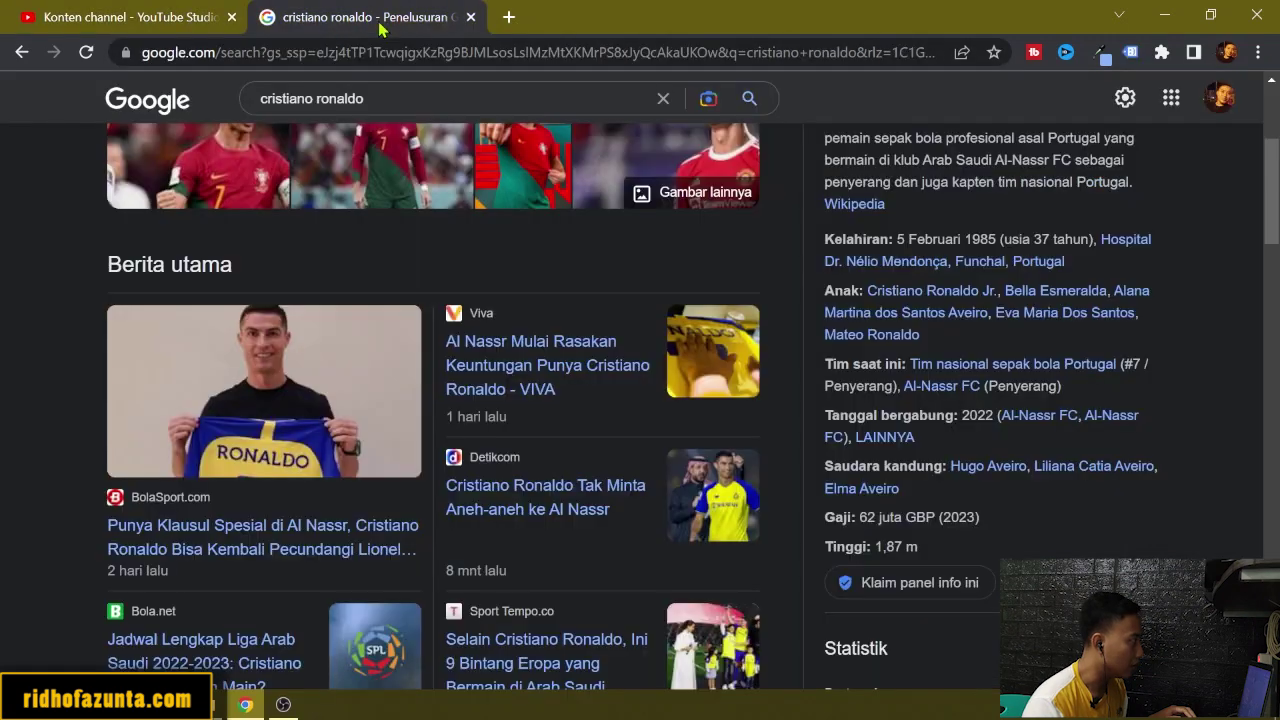
pyautogui.click(470, 17)
pyautogui.click(269, 17)
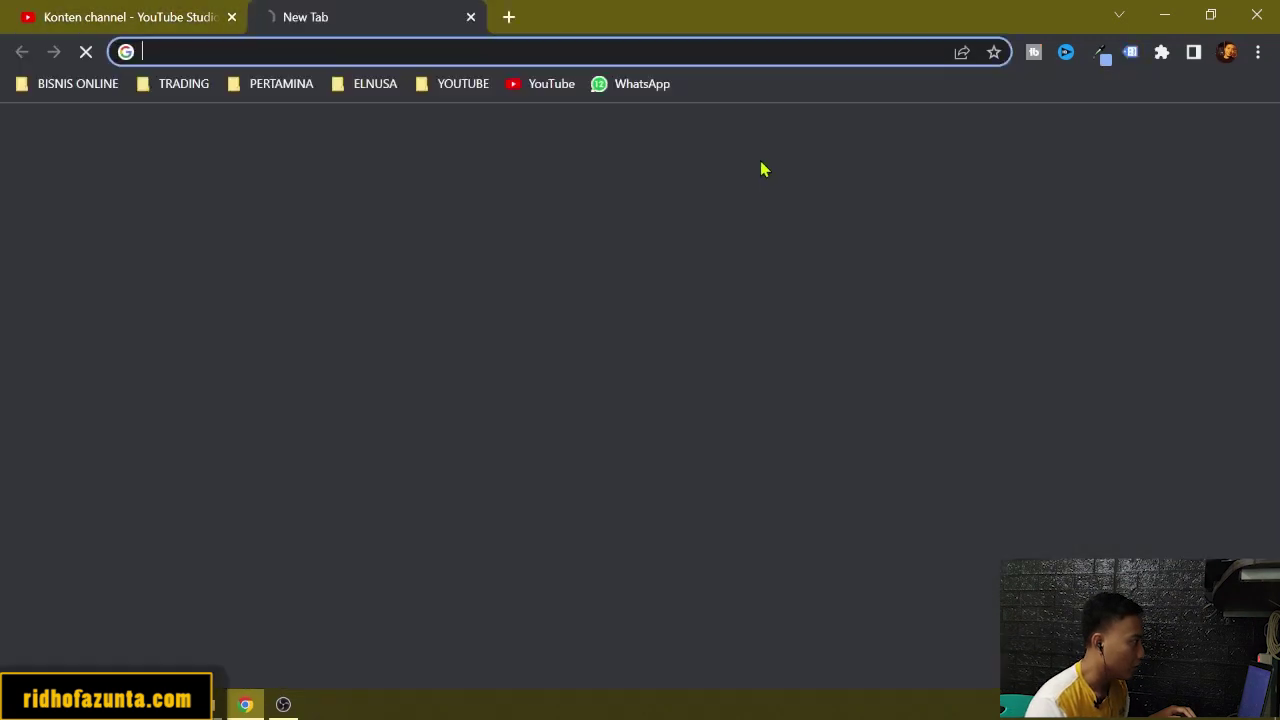
pyautogui.click(538, 84)
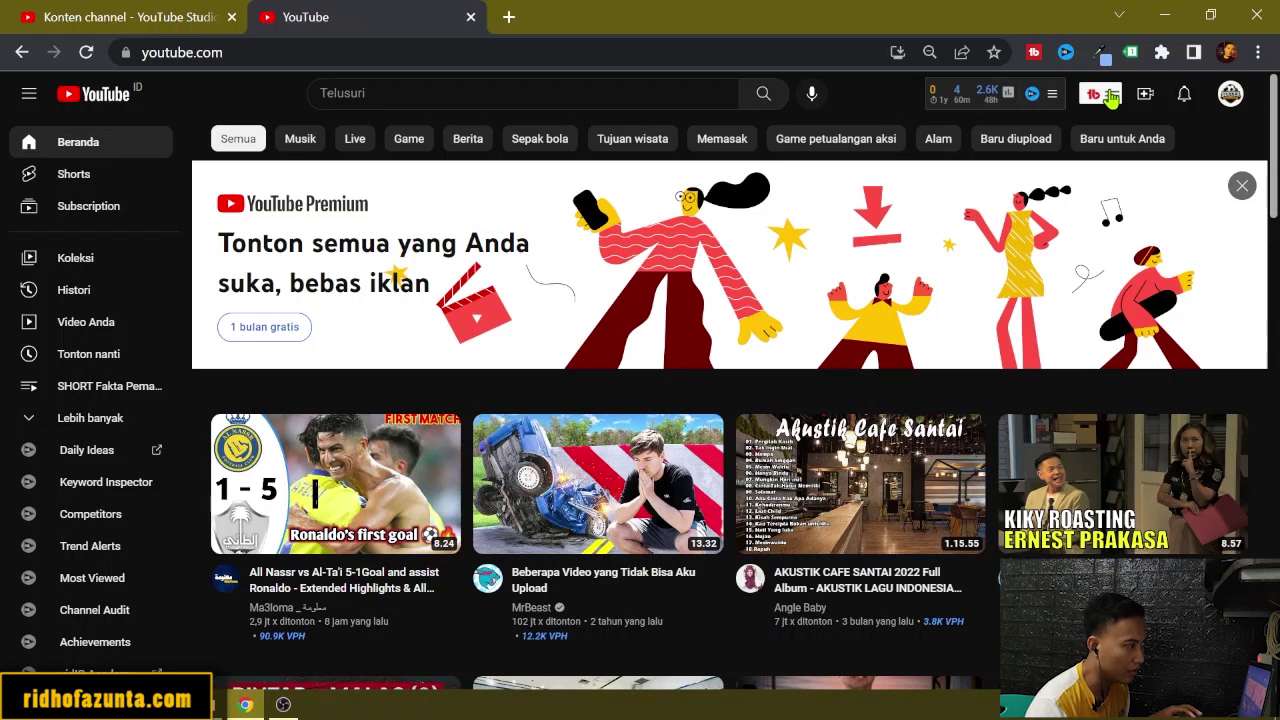
# Launch TubeBuddy's Keyword Explorer and explore the suggested keyword "fakta cristiano ronaldo".
pyautogui.click(1111, 97)
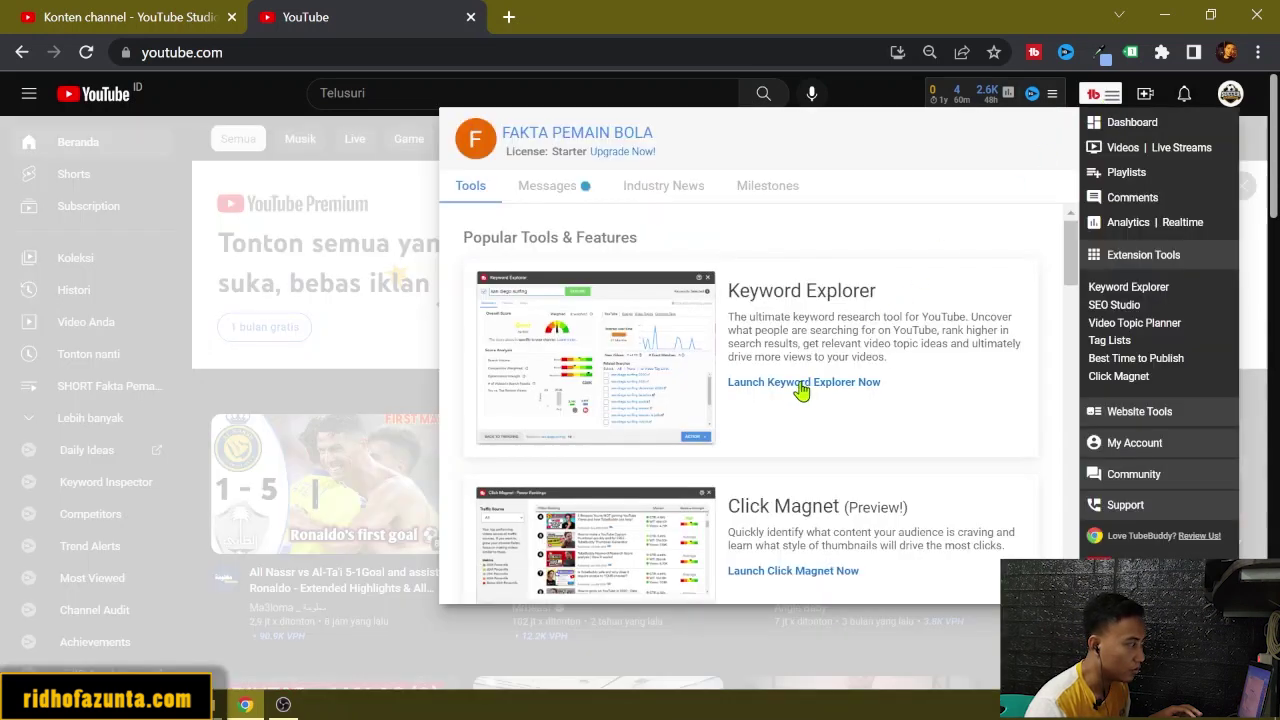
pyautogui.click(566, 190)
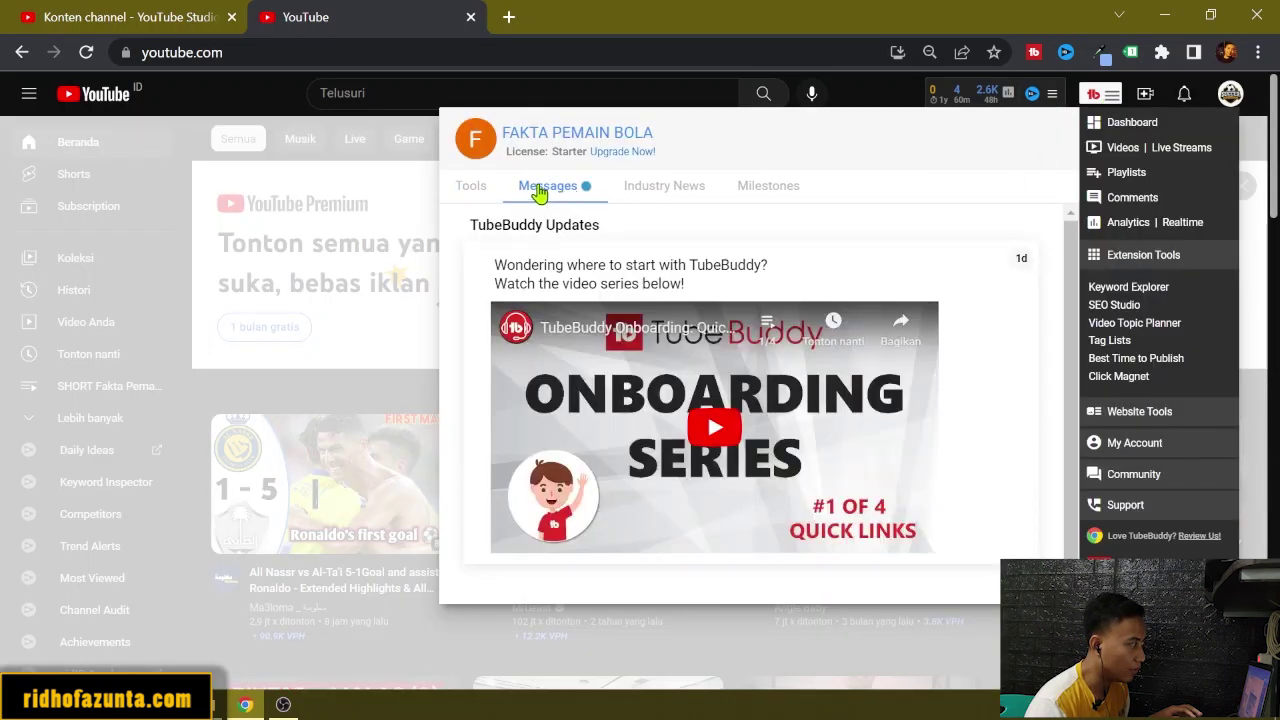
pyautogui.click(478, 190)
pyautogui.click(824, 386)
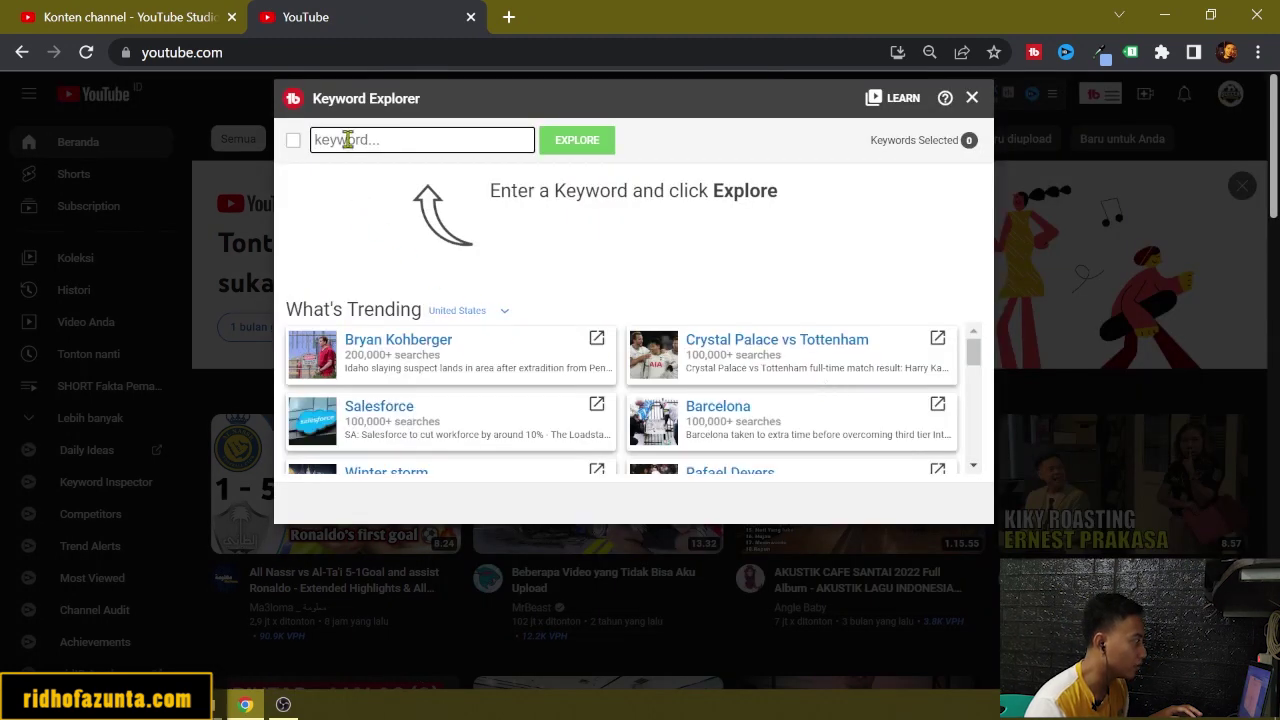
pyautogui.write('fak')
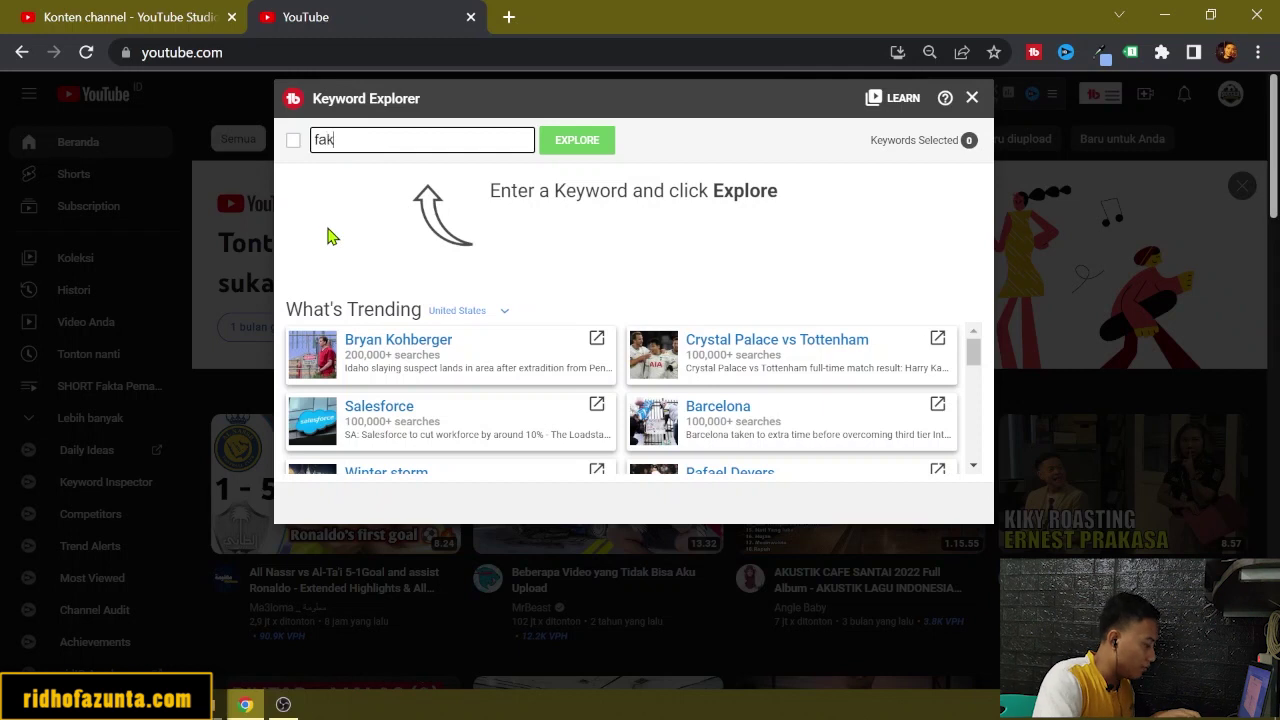
pyautogui.write('ta cris')
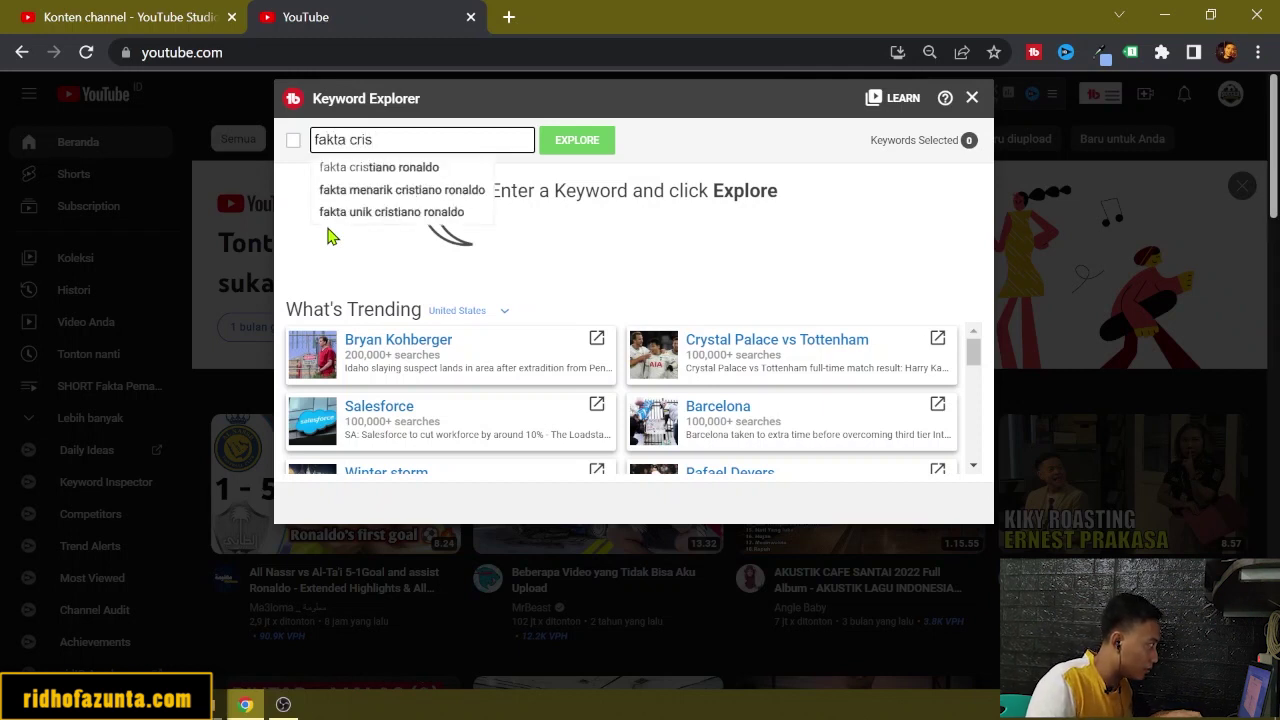
pyautogui.click(388, 169)
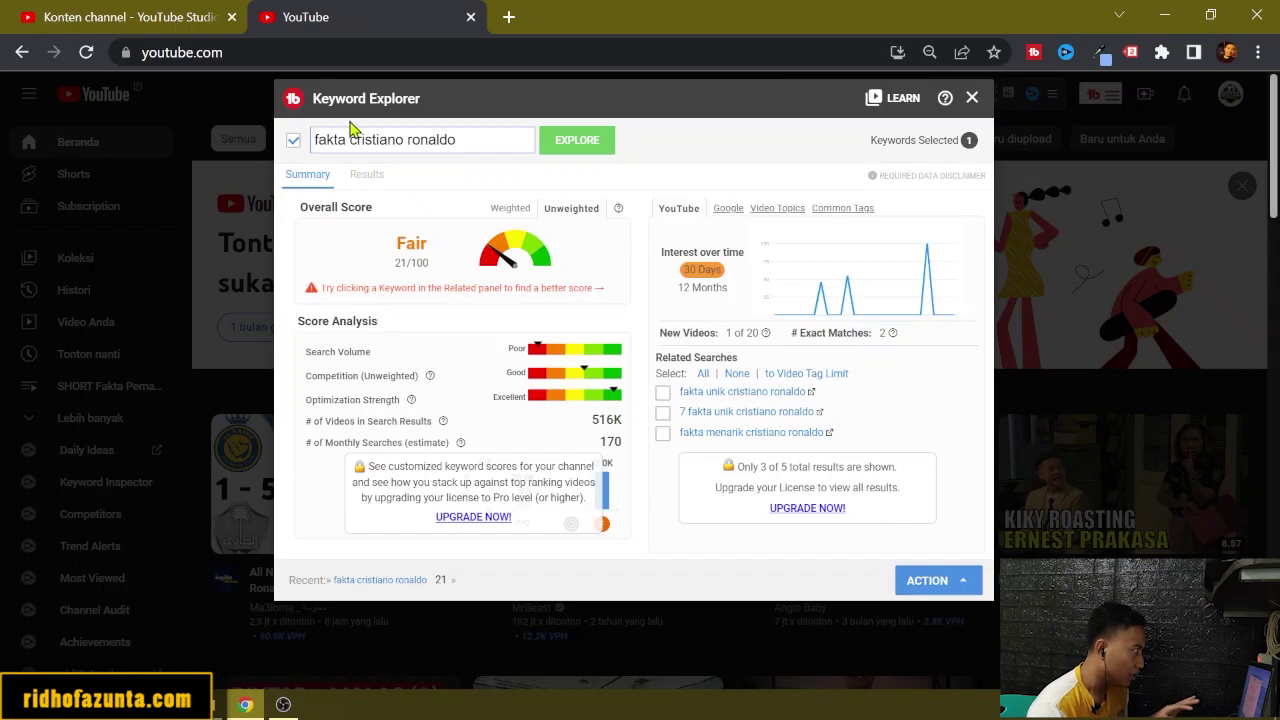
# Show the keyword's search results and open the top-ranked video "7 Fakta CRISTIANO RONALDO (CR7) Yang Banyak Orang Gak Tahu" in a new tab.
pyautogui.click(365, 180)
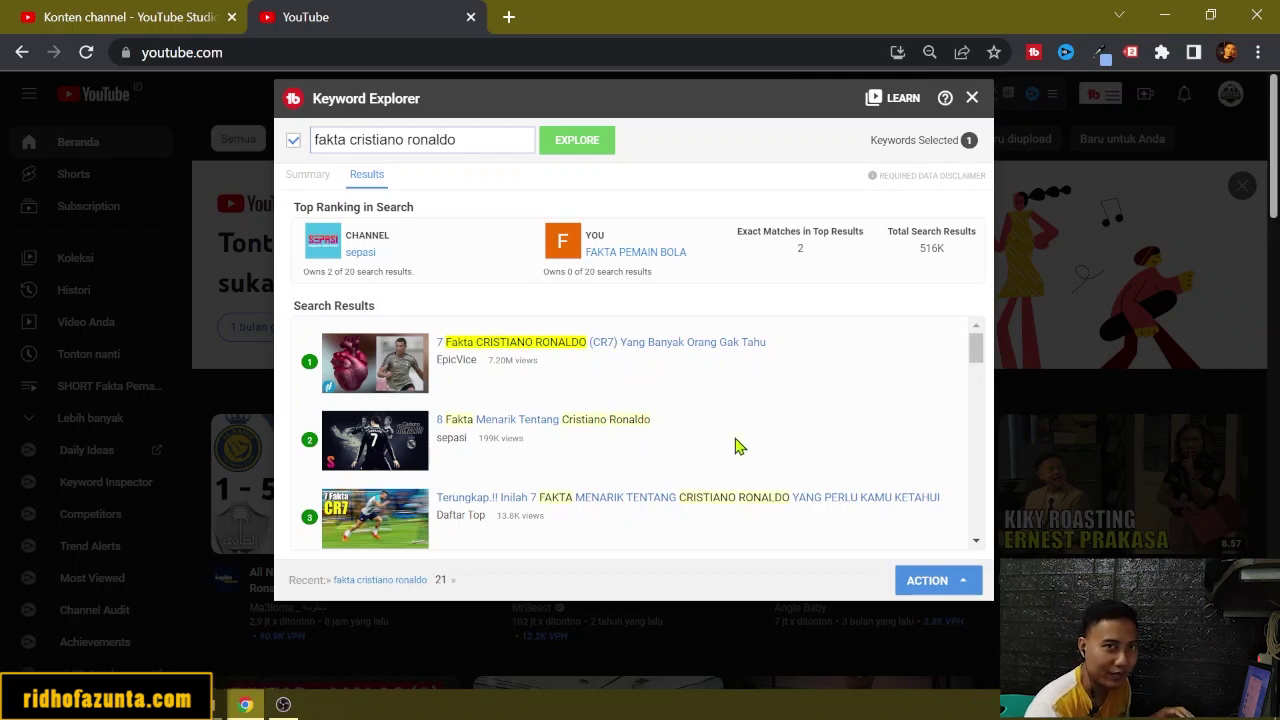
pyautogui.rightClick(646, 347)
pyautogui.rightClick(634, 338)
pyautogui.rightClick(608, 340)
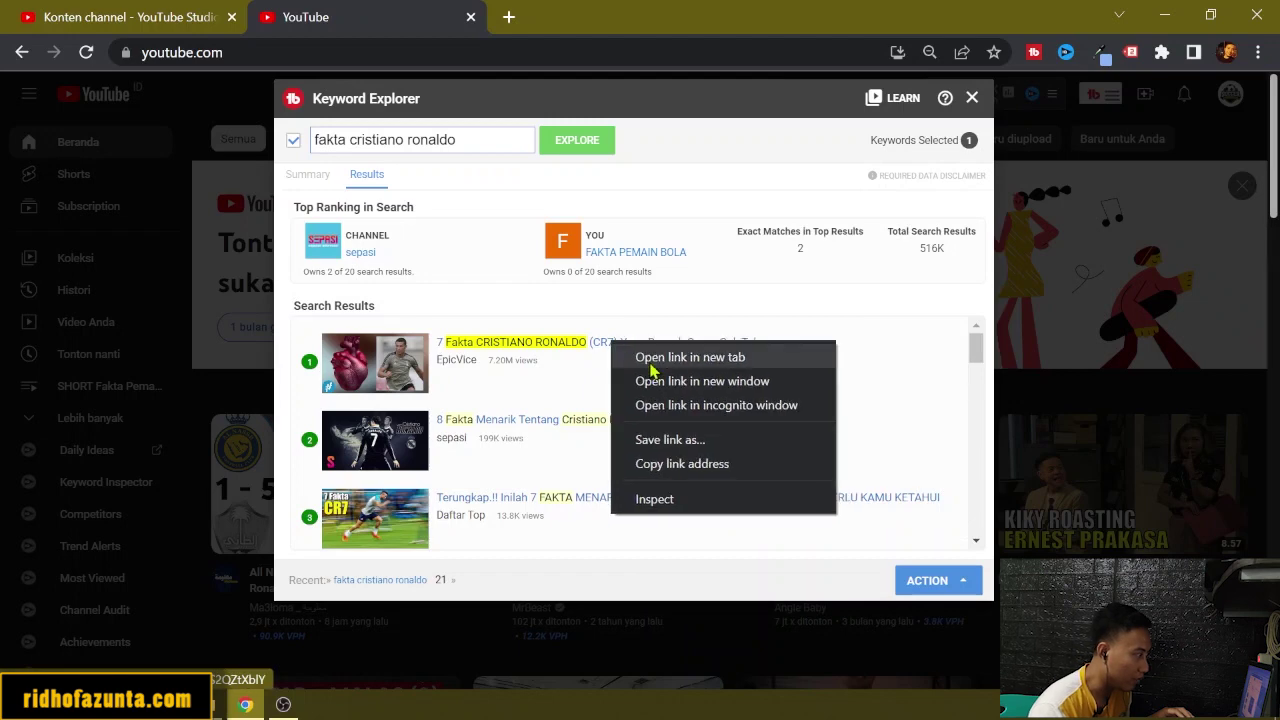
pyautogui.click(645, 355)
pyautogui.click(566, 18)
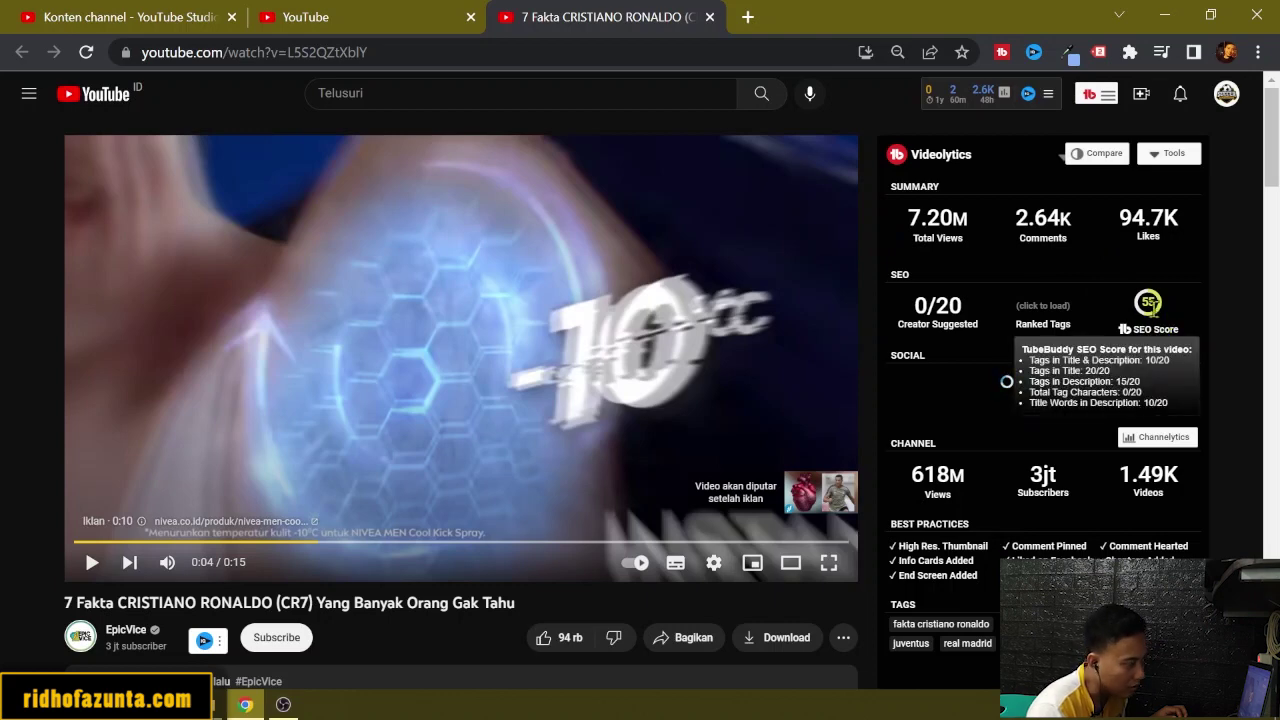
# Review the video's tags in TubeBuddy's Videolytics and copy all of them to the clipboard.
pyautogui.scroll(-1, 1181, 451)
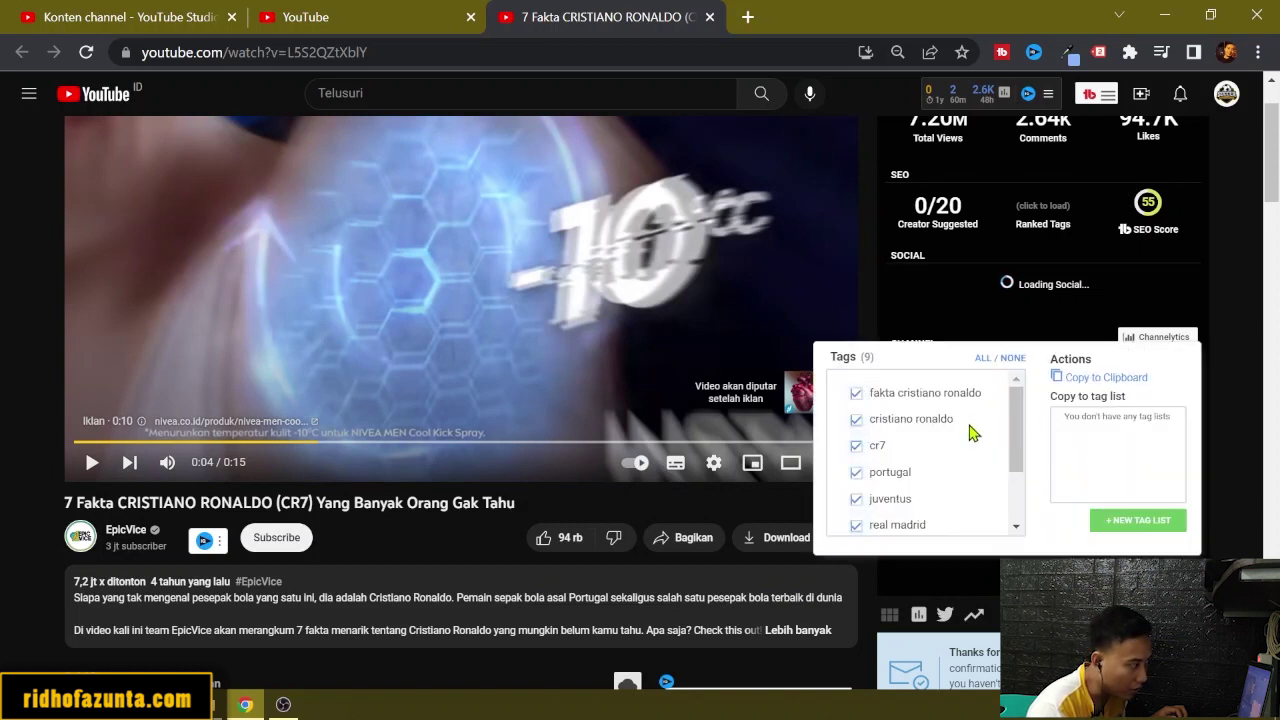
pyautogui.scroll(-3, 970, 432)
pyautogui.scroll(3, 968, 437)
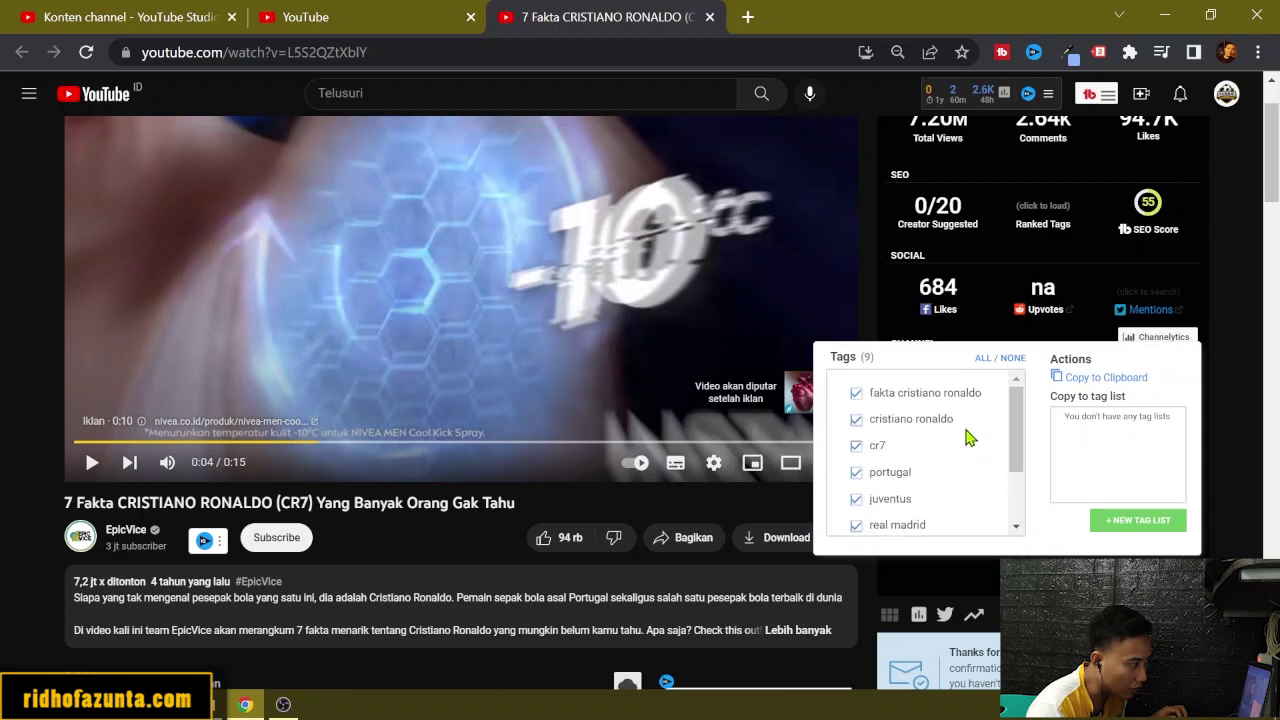
pyautogui.scroll(-3, 968, 437)
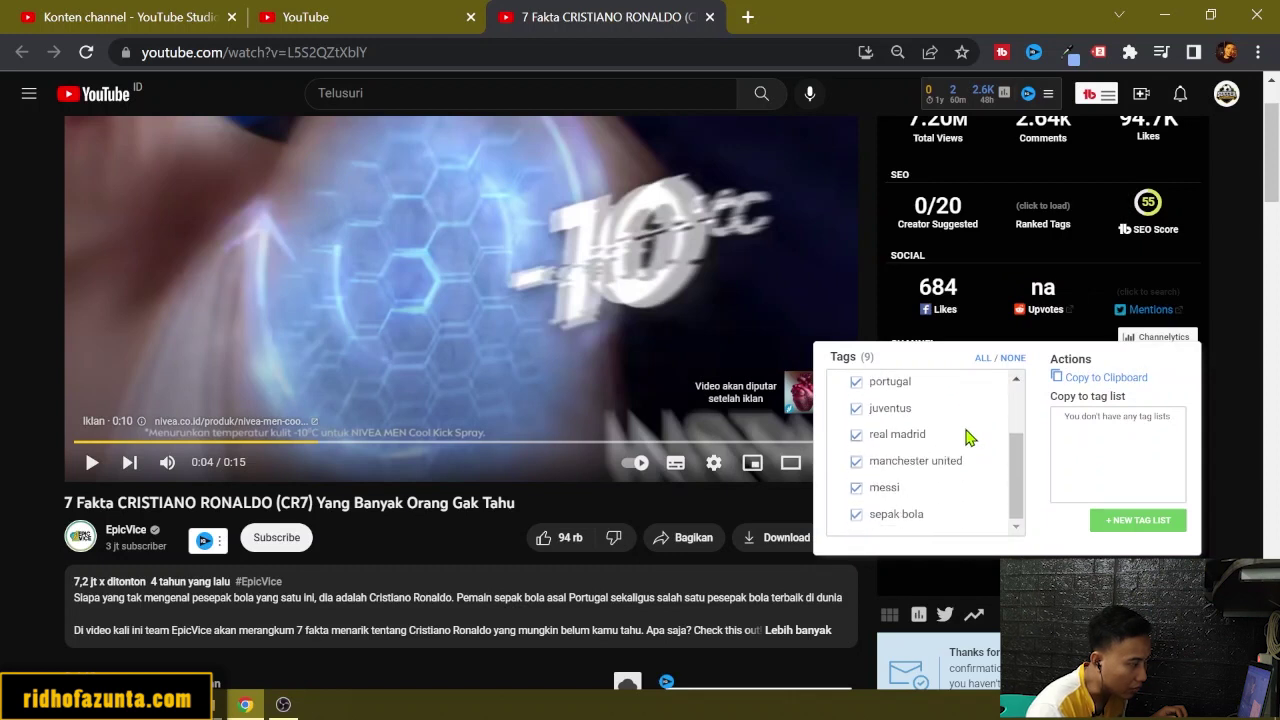
pyautogui.scroll(3, 968, 437)
pyautogui.scroll(-3, 968, 437)
pyautogui.click(1110, 378)
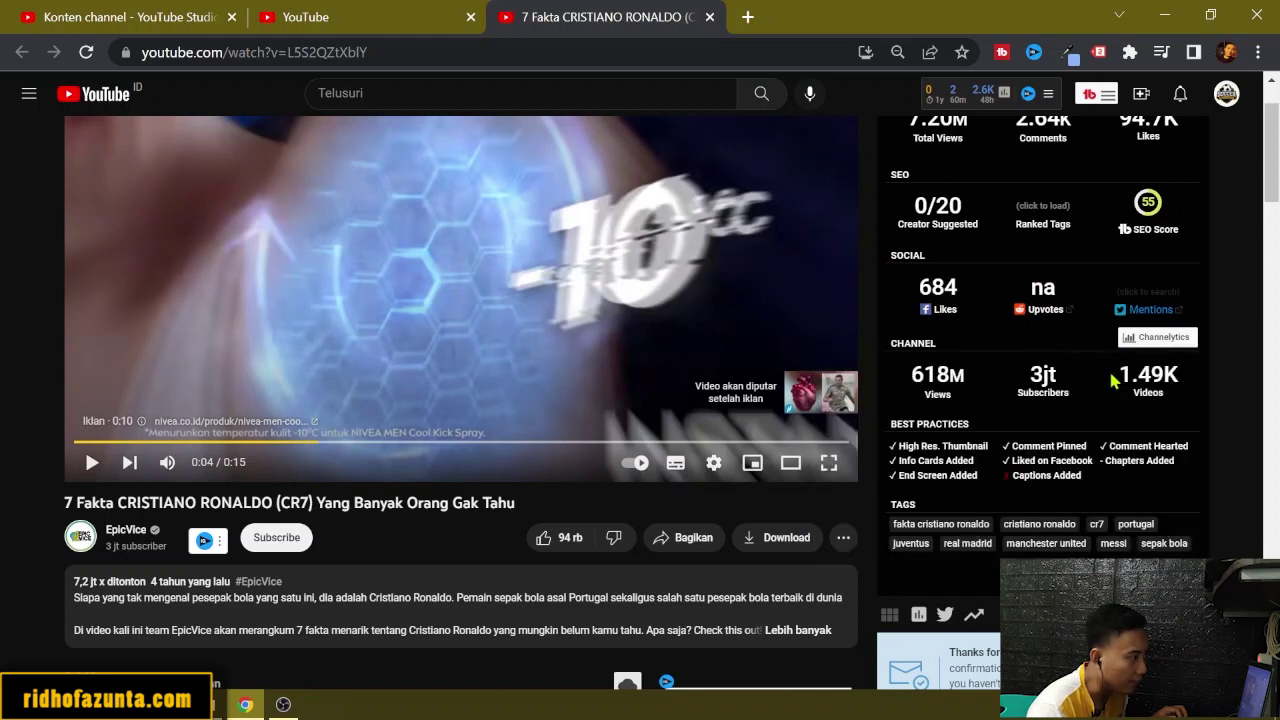
# Paste the copied tags under "Bonus Tag:" in the YouTube Studio description and add two line breaks after them.
pyautogui.click(205, 19)
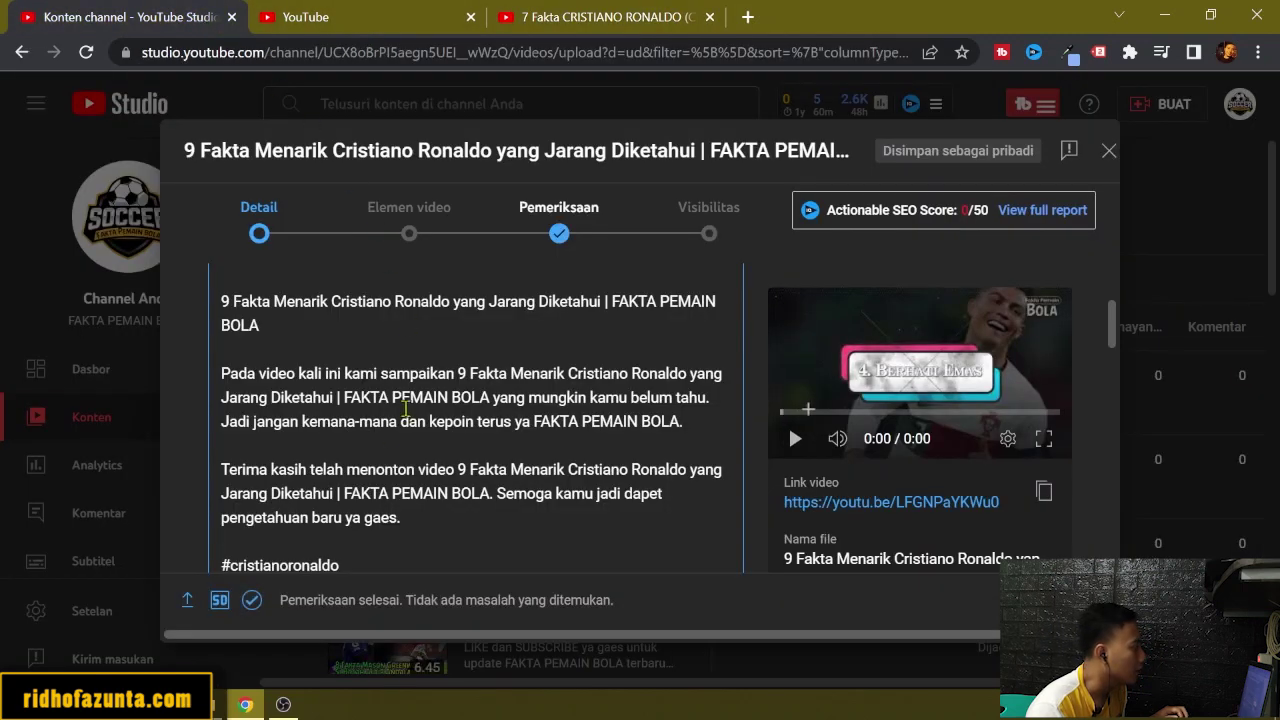
pyautogui.scroll(-2, 388, 450)
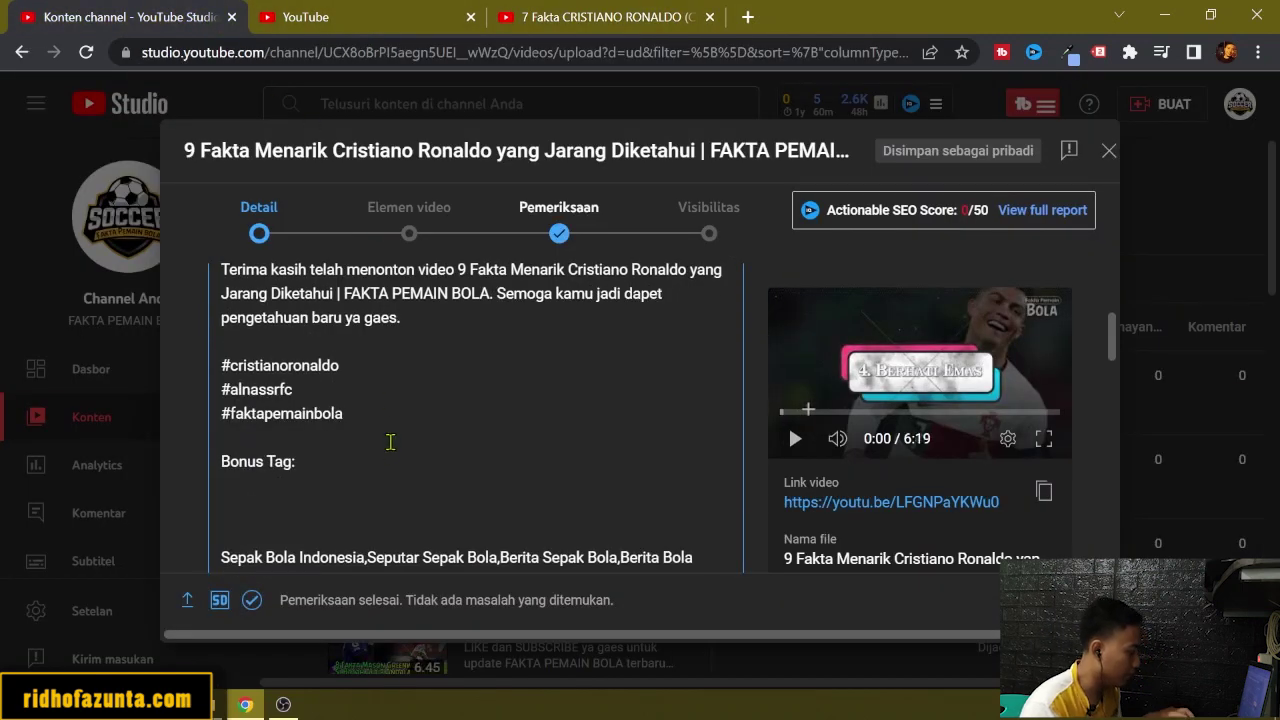
pyautogui.hotkey('ctrl', 'v')
pyautogui.press('Return')
pyautogui.press('Return')
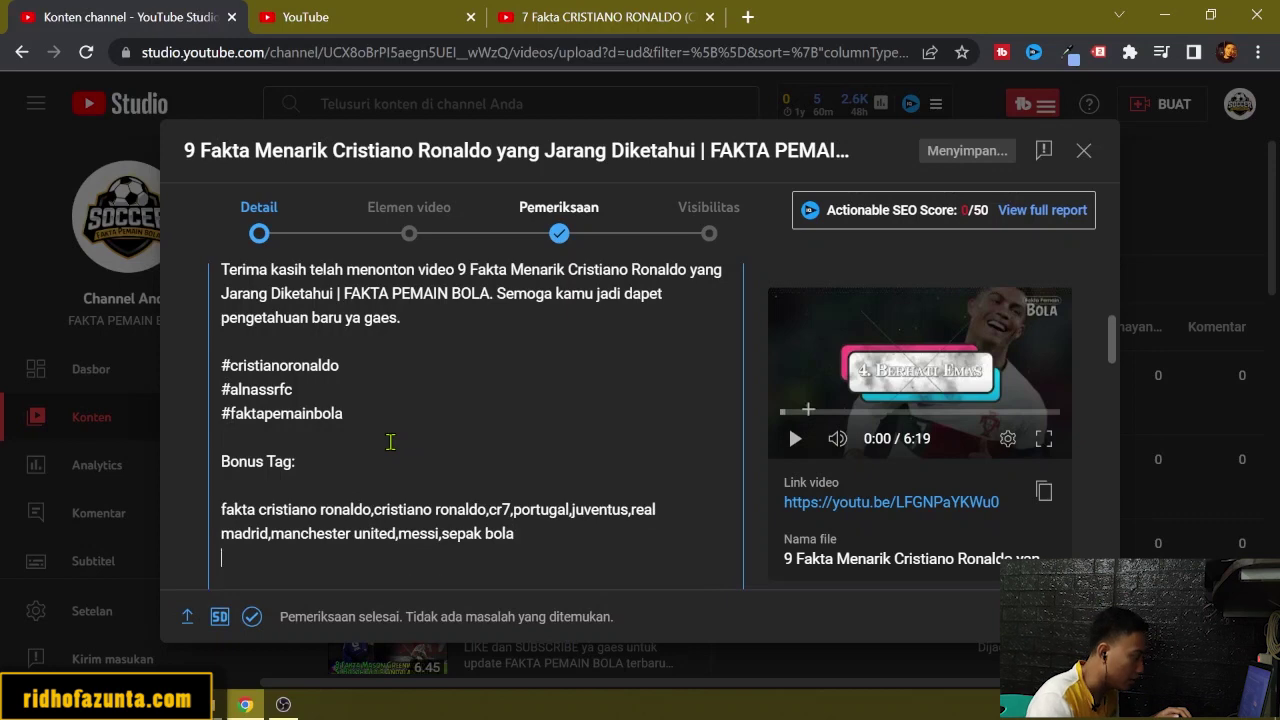
# Replace the open video tab with the second-ranked "8 Fakta Menarik Tentang Cristiano Ronaldo" and paste its tags beneath the first set, followed by two line breaks.
pyautogui.click(600, 17)
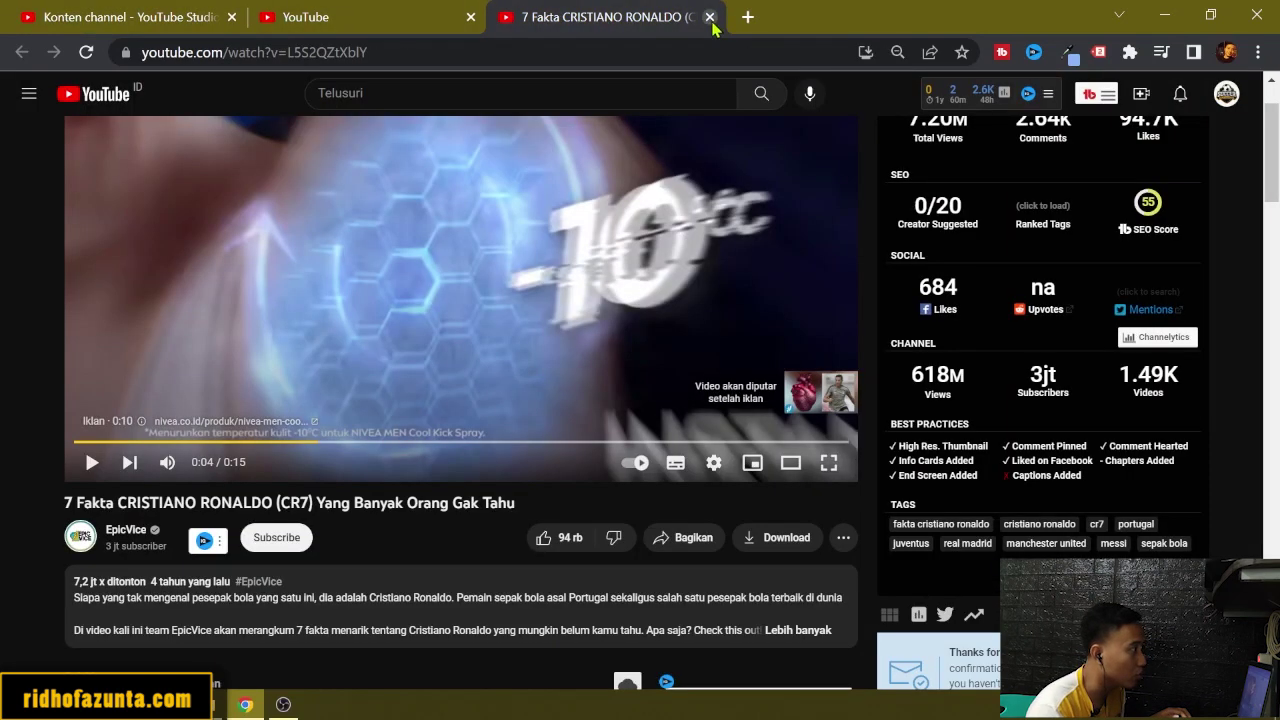
pyautogui.click(709, 17)
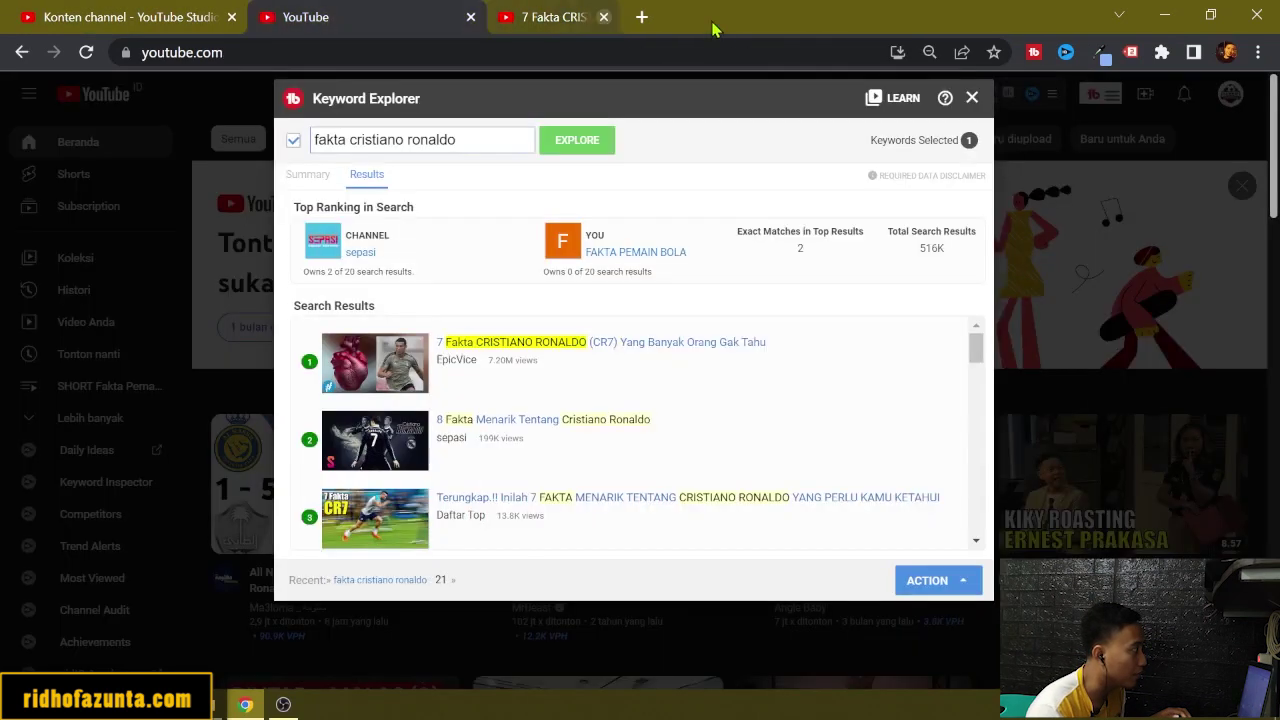
pyautogui.rightClick(566, 420)
pyautogui.click(596, 439)
pyautogui.hotkey('ctrl', '1')
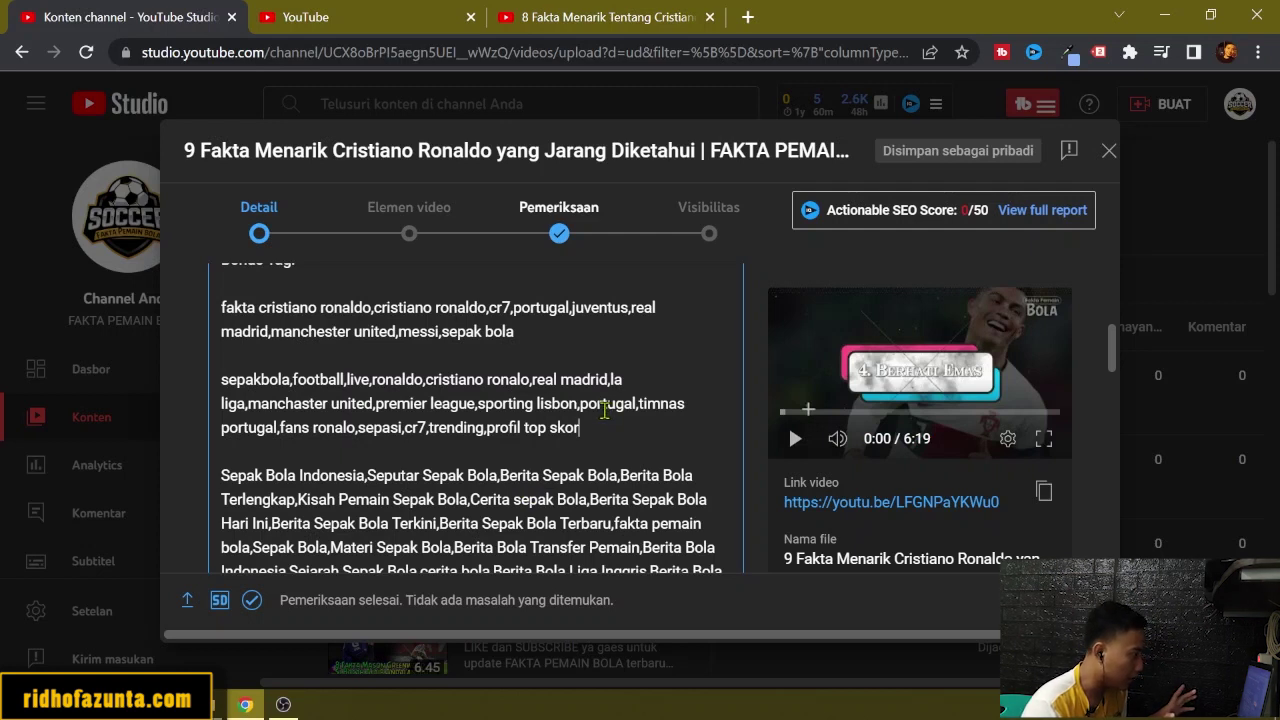
pyautogui.press('Return')
pyautogui.press('Return')
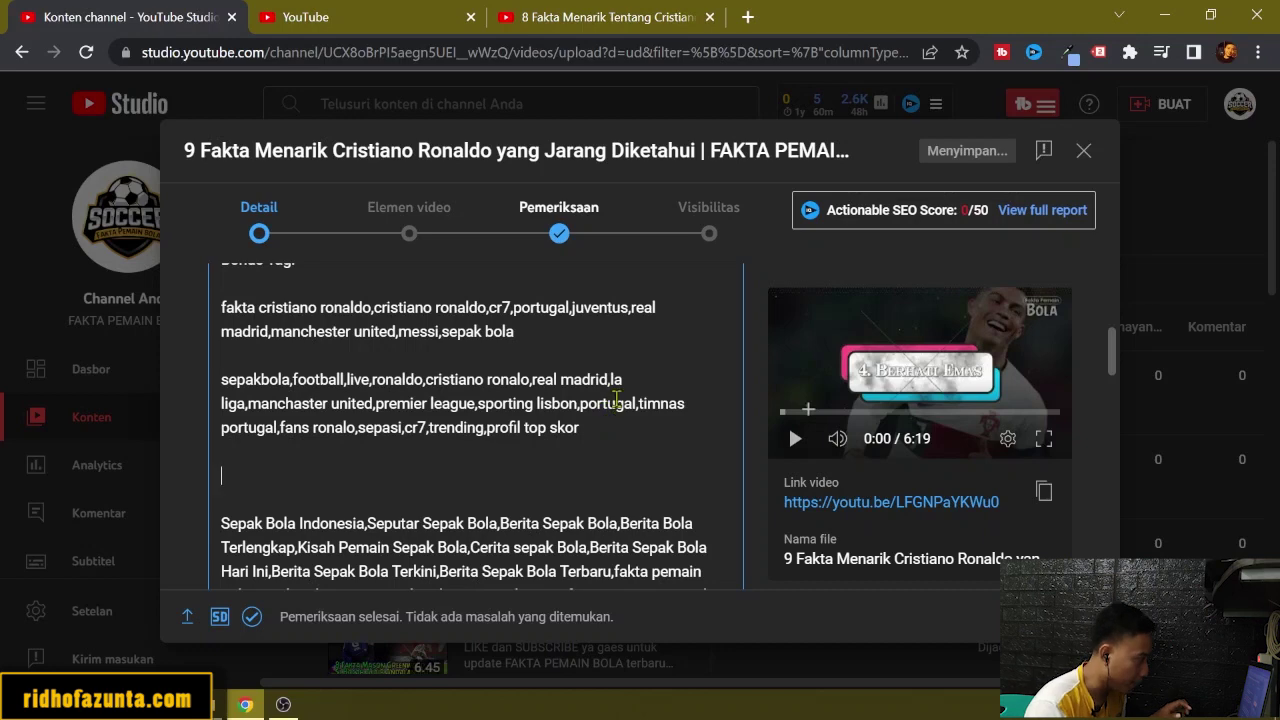
# Upload the image "WhatsApp Image 2023-01-02 at 05.23.32 (1)" from the 2. PEDRI folder as the video's custom thumbnail.
pyautogui.scroll(-2, 610, 400)
pyautogui.scroll(-4, 616, 391)
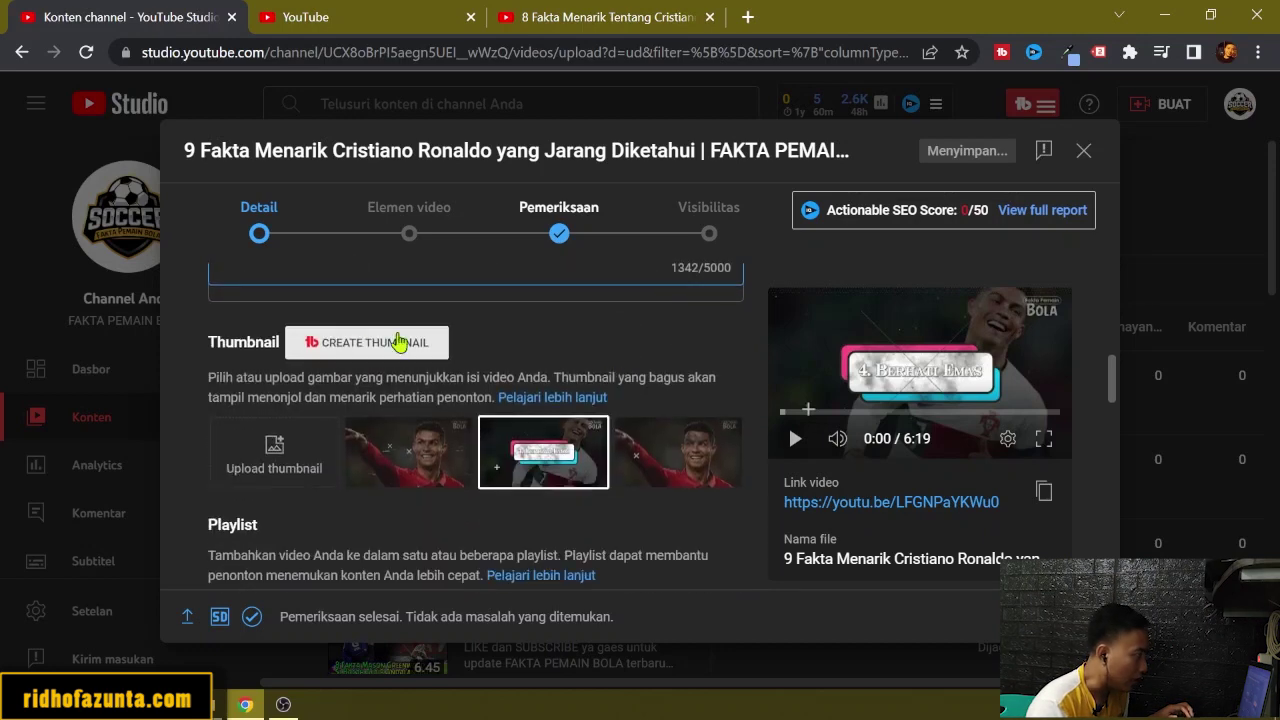
pyautogui.click(286, 462)
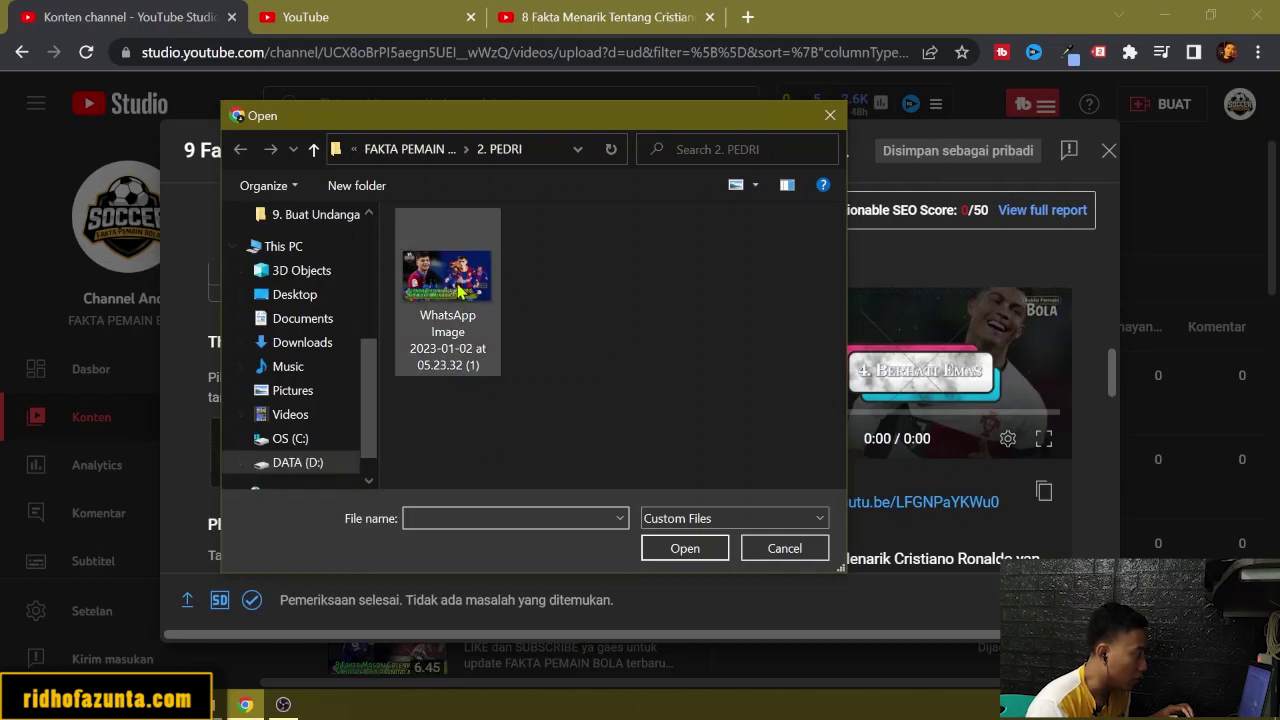
pyautogui.click(458, 288)
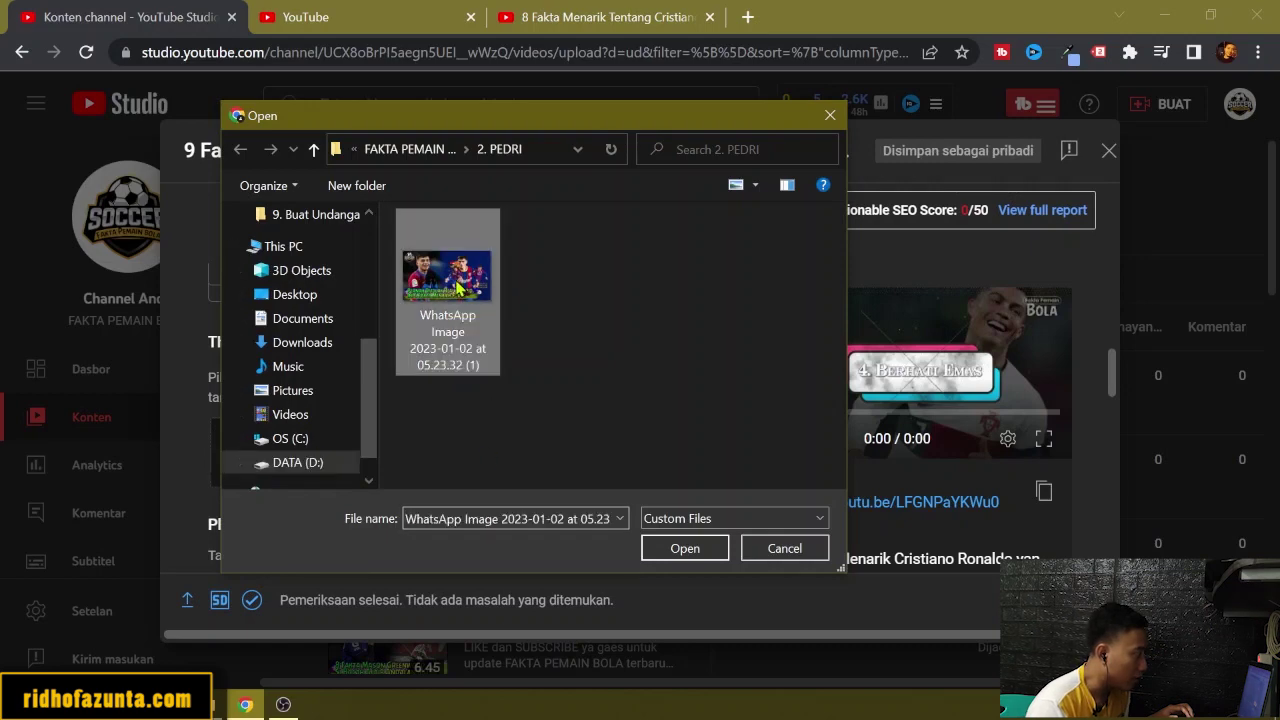
pyautogui.click(684, 549)
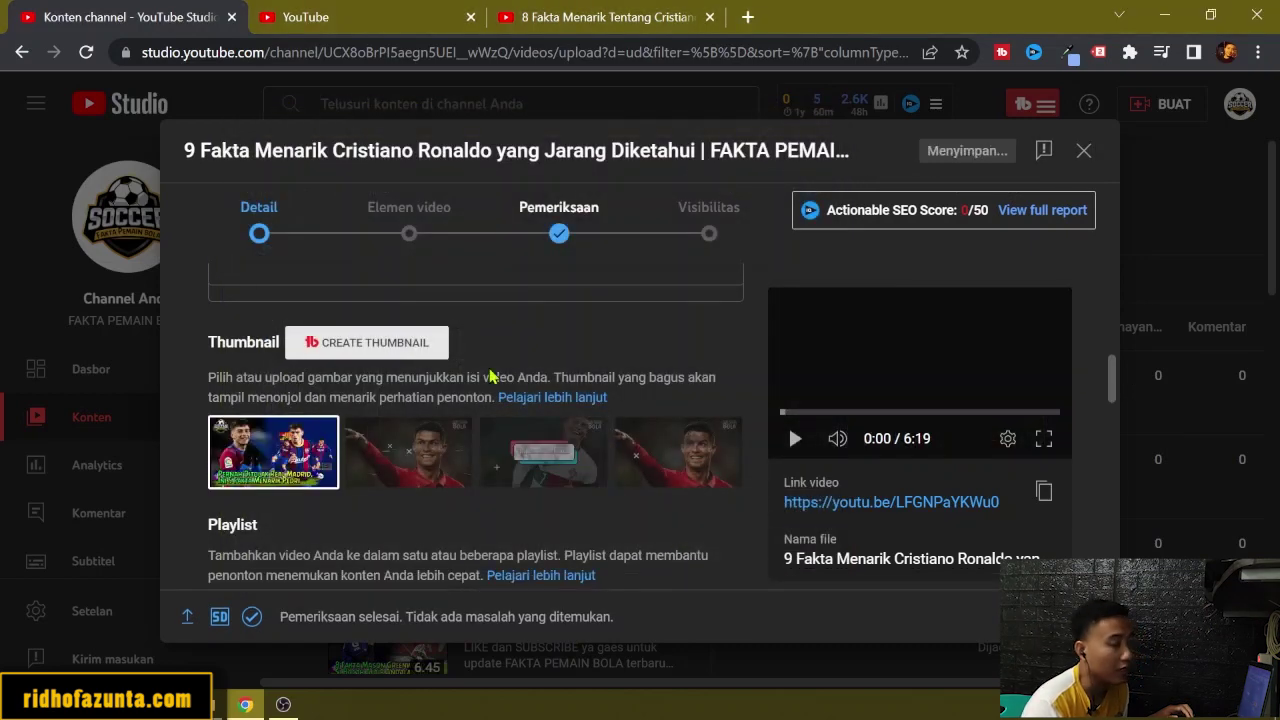
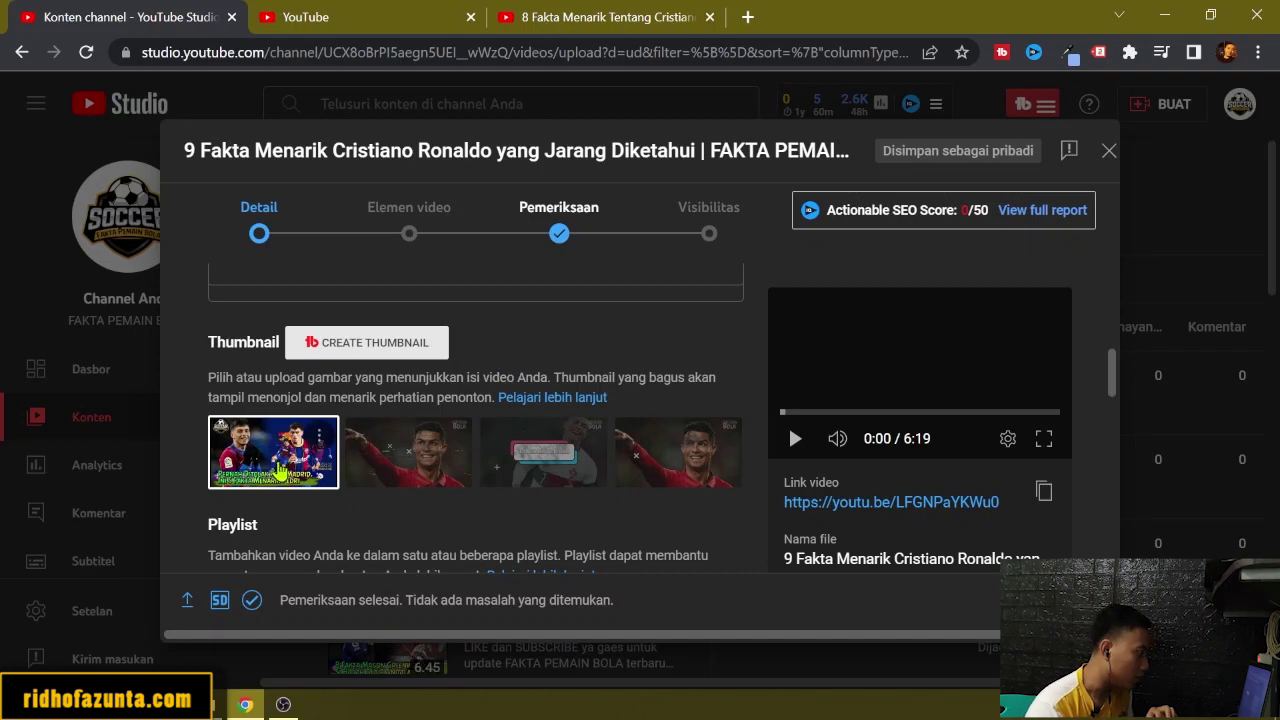
# Add the video to the playlist "Fakta Pemain Bola Portugal".
pyautogui.scroll(-2, 410, 300)
pyautogui.click(450, 432)
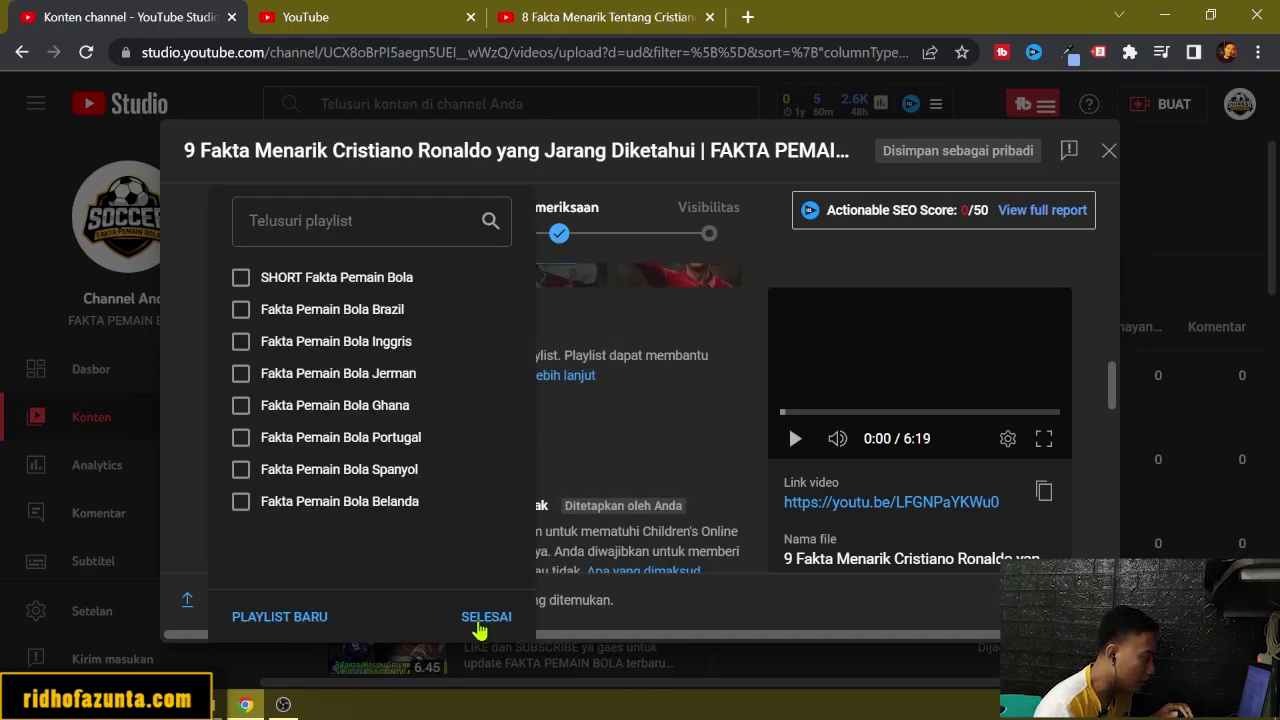
pyautogui.click(486, 616)
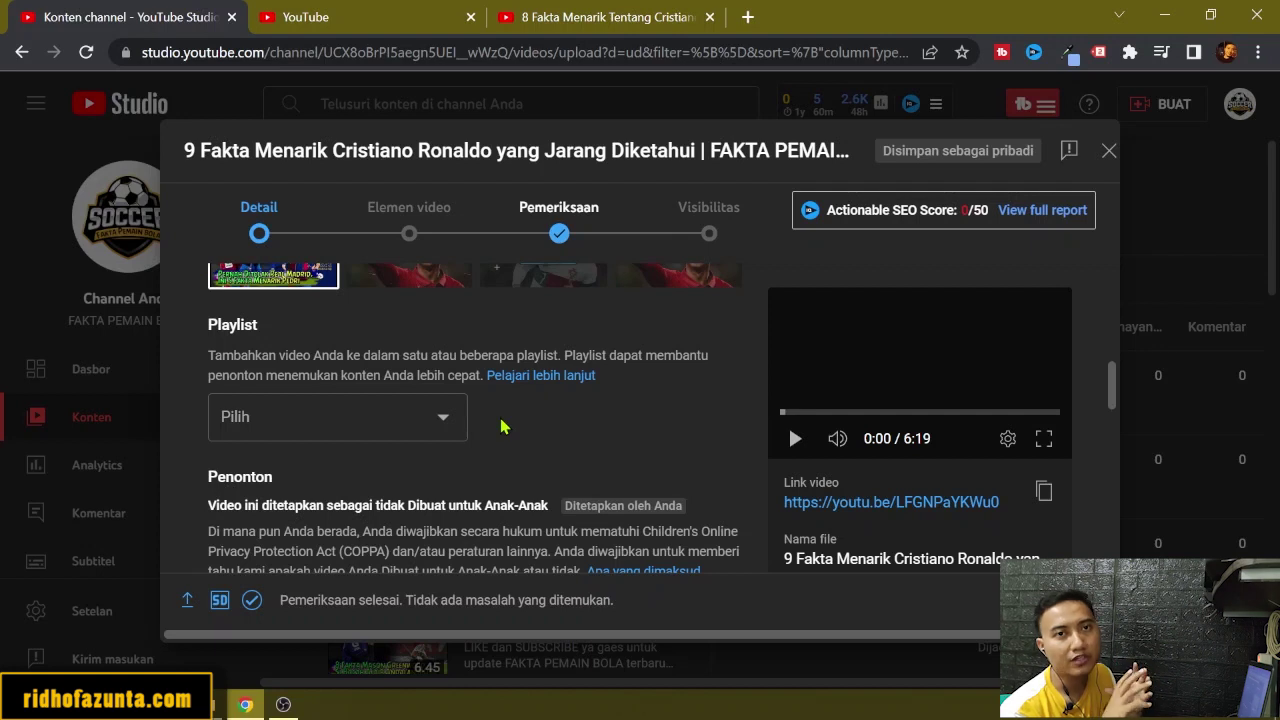
pyautogui.click(445, 417)
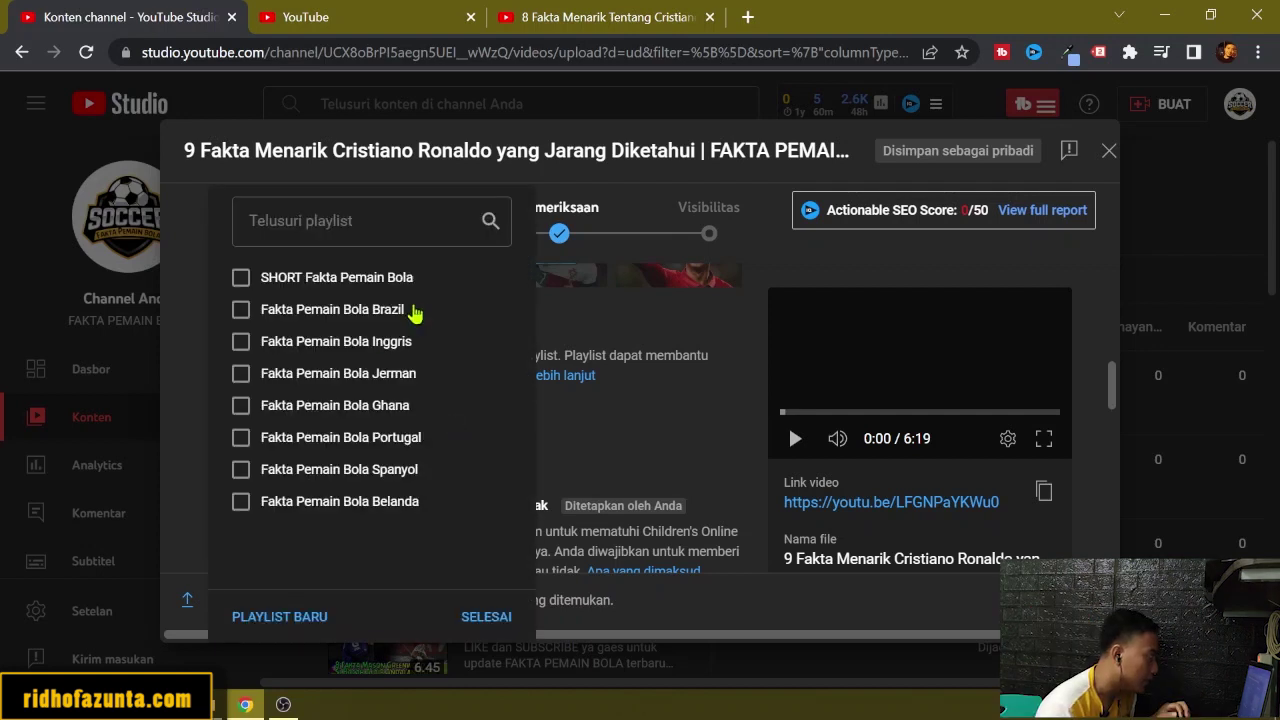
pyautogui.click(241, 440)
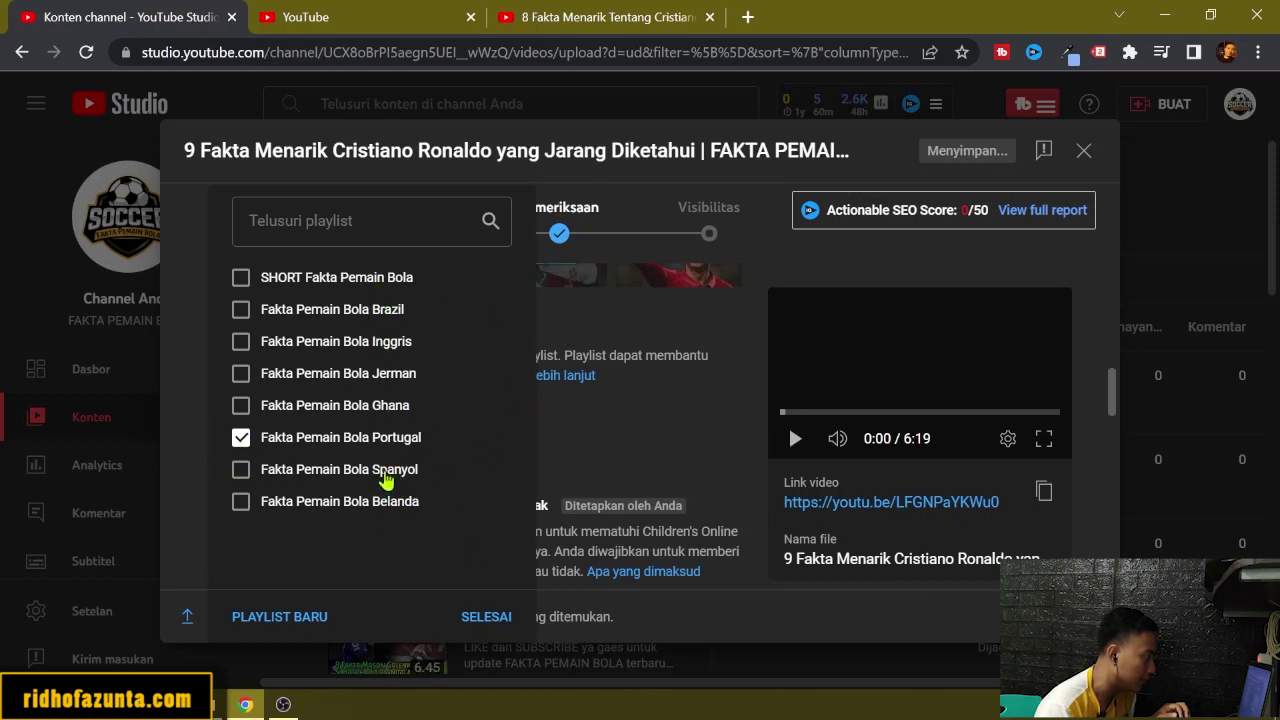
pyautogui.click(485, 617)
# Add "cristiano ronaldo" as the first video tag, choosing it from the suggestions.
pyautogui.scroll(-4, 527, 469)
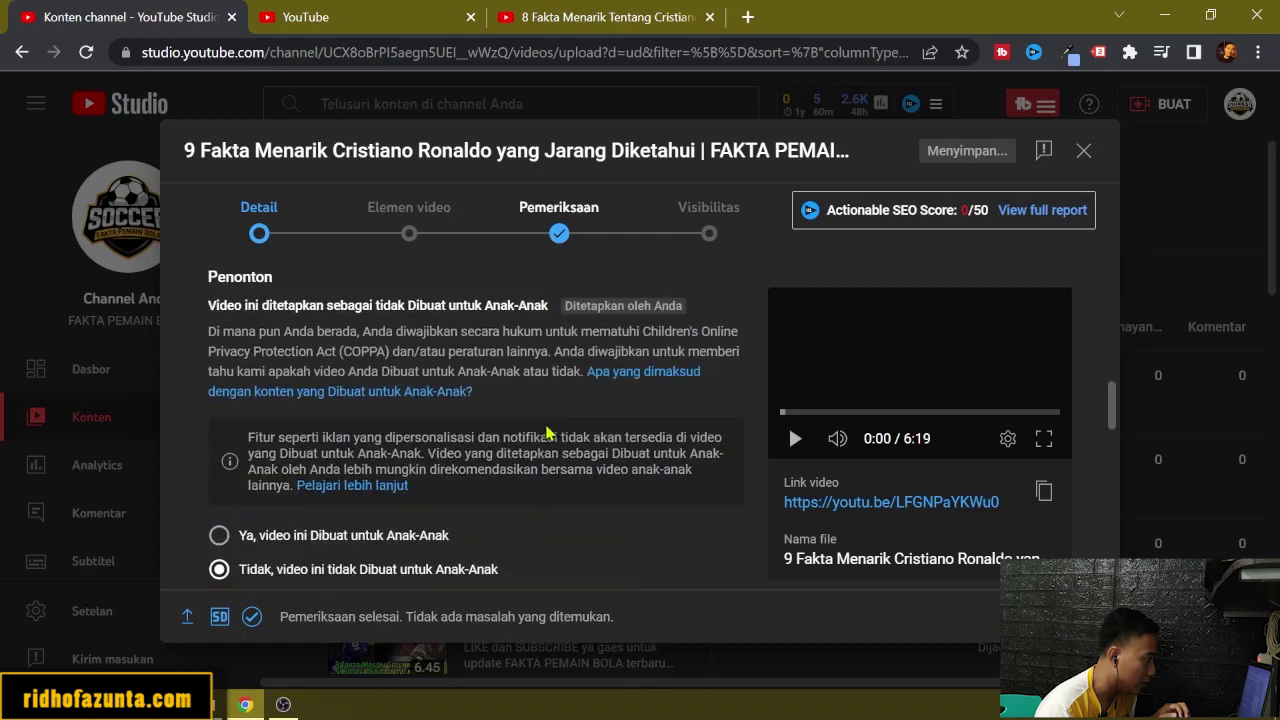
pyautogui.scroll(-3, 477, 397)
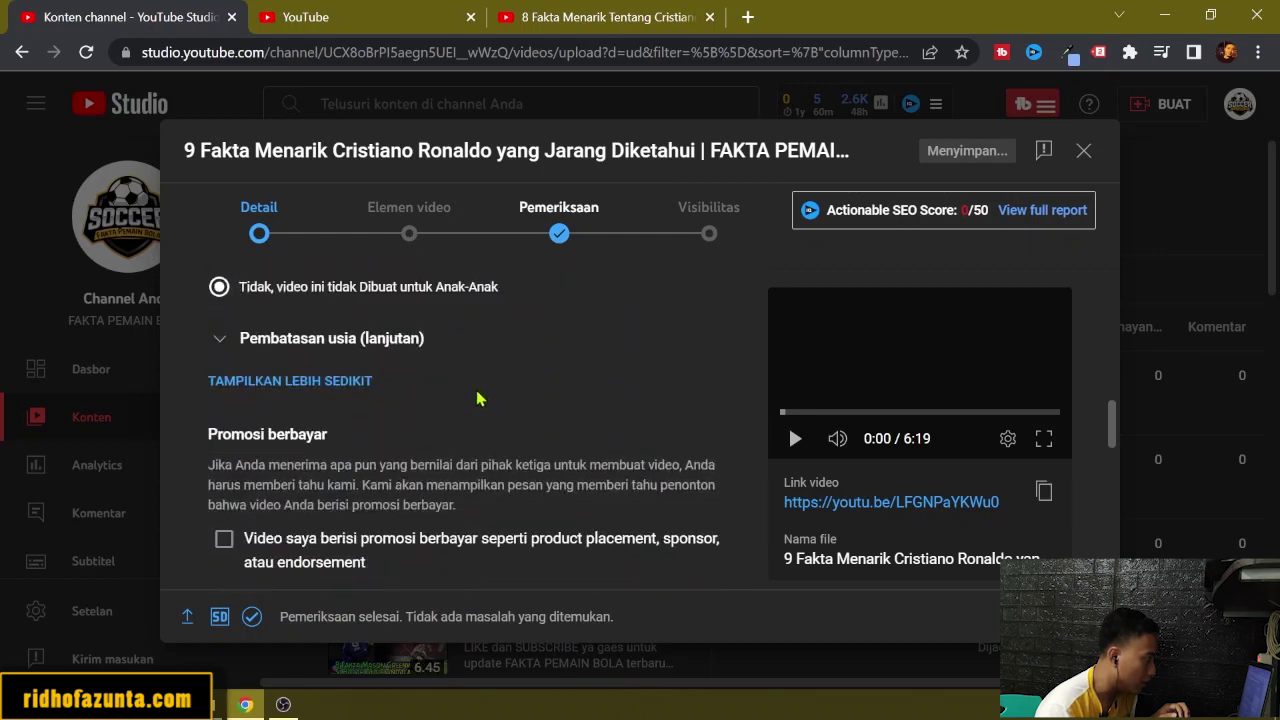
pyautogui.scroll(-5, 425, 347)
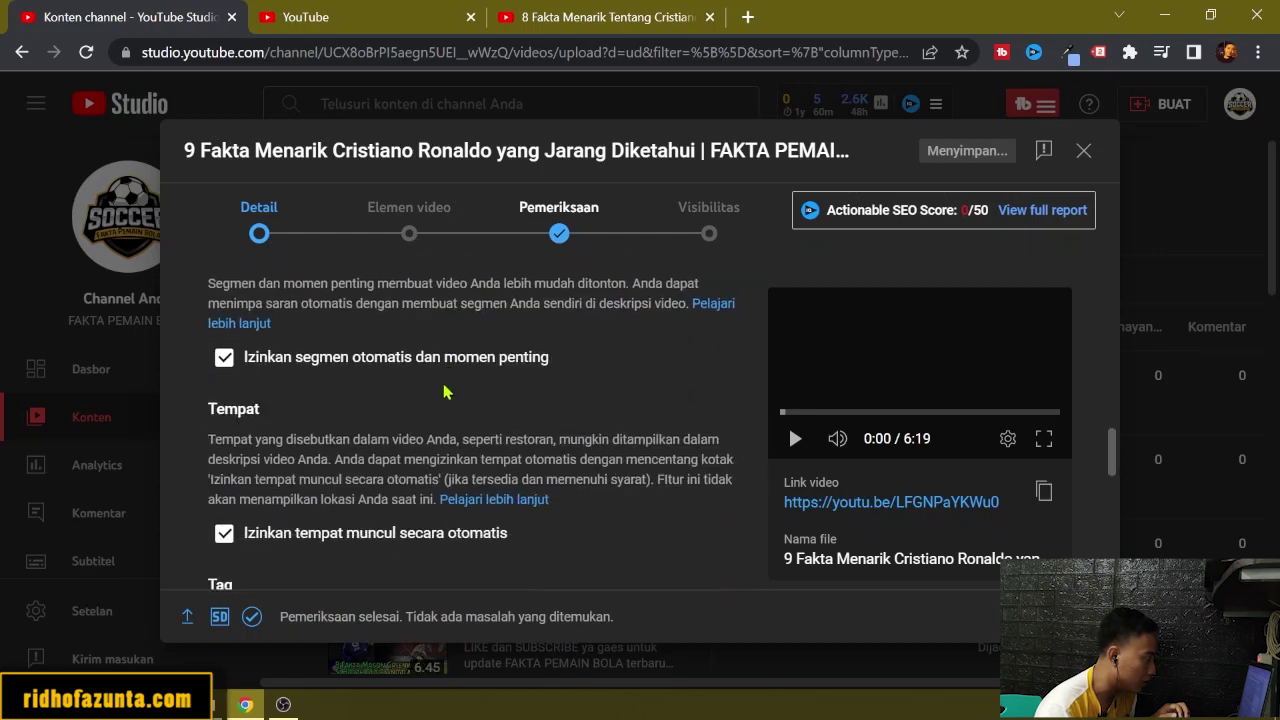
pyautogui.scroll(-1, 344, 370)
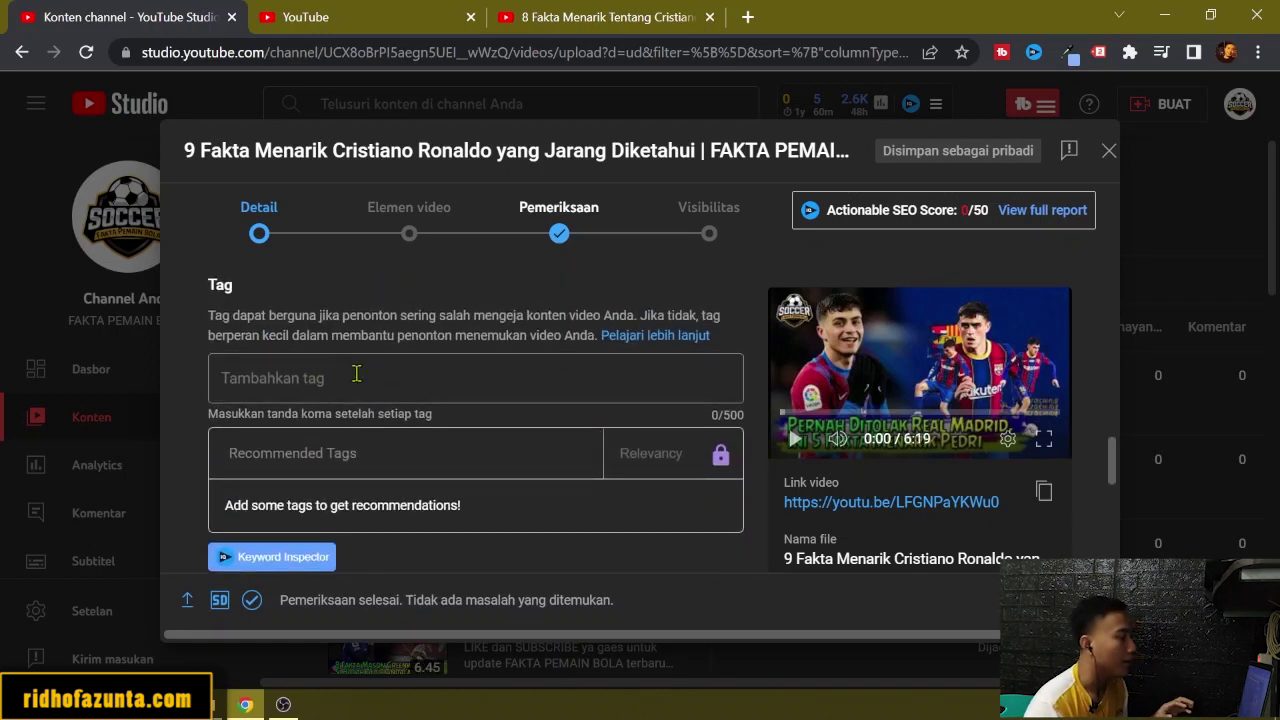
pyautogui.scroll(-1, 510, 468)
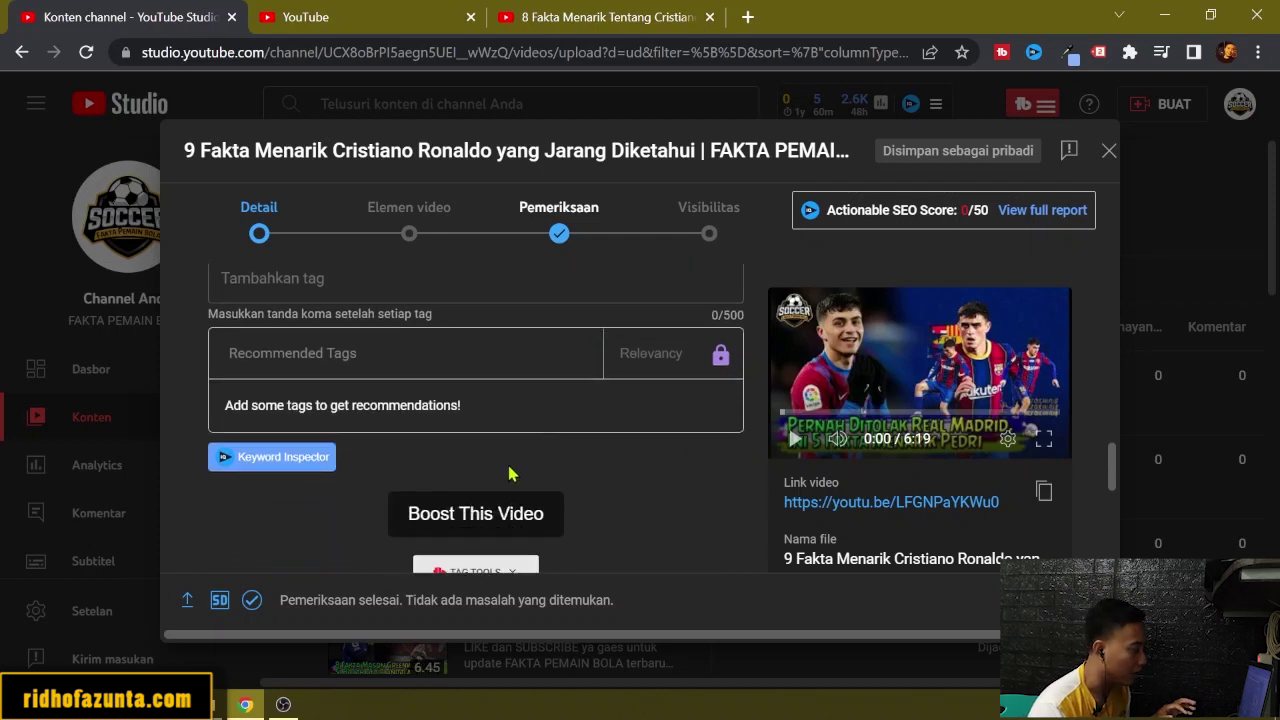
pyautogui.scroll(1, 670, 436)
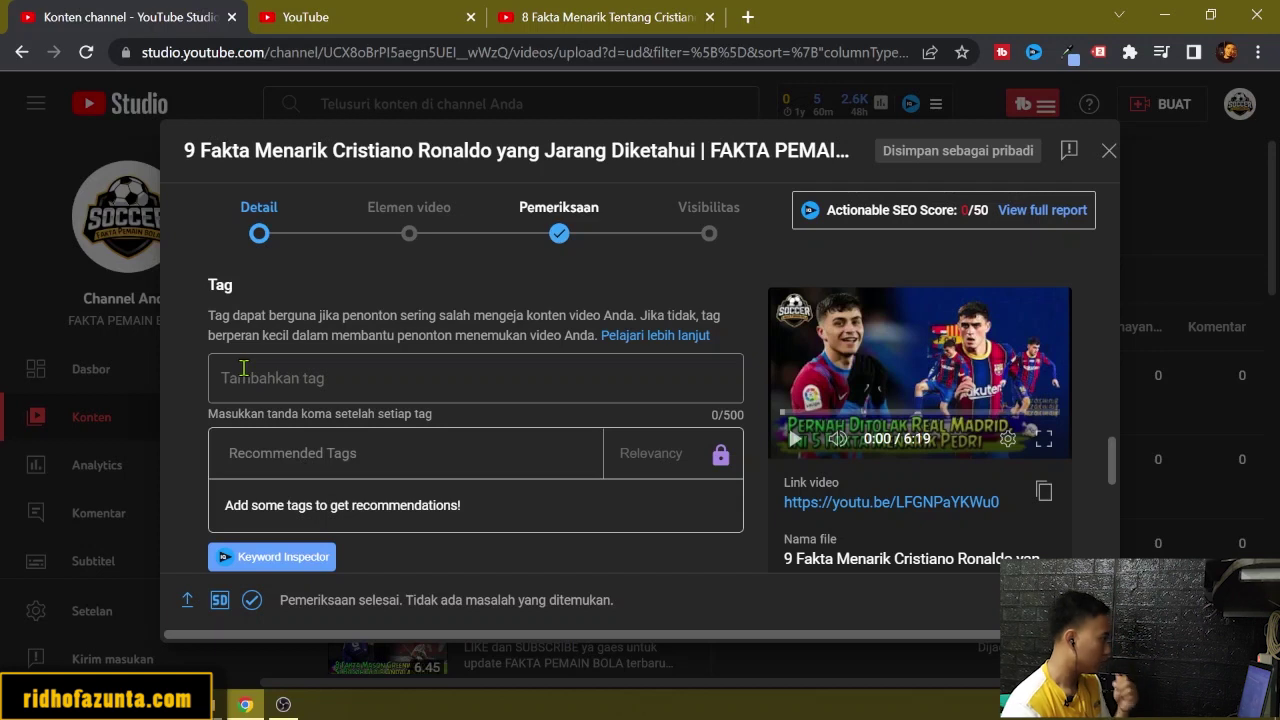
pyautogui.click(243, 368)
pyautogui.write('cristiano')
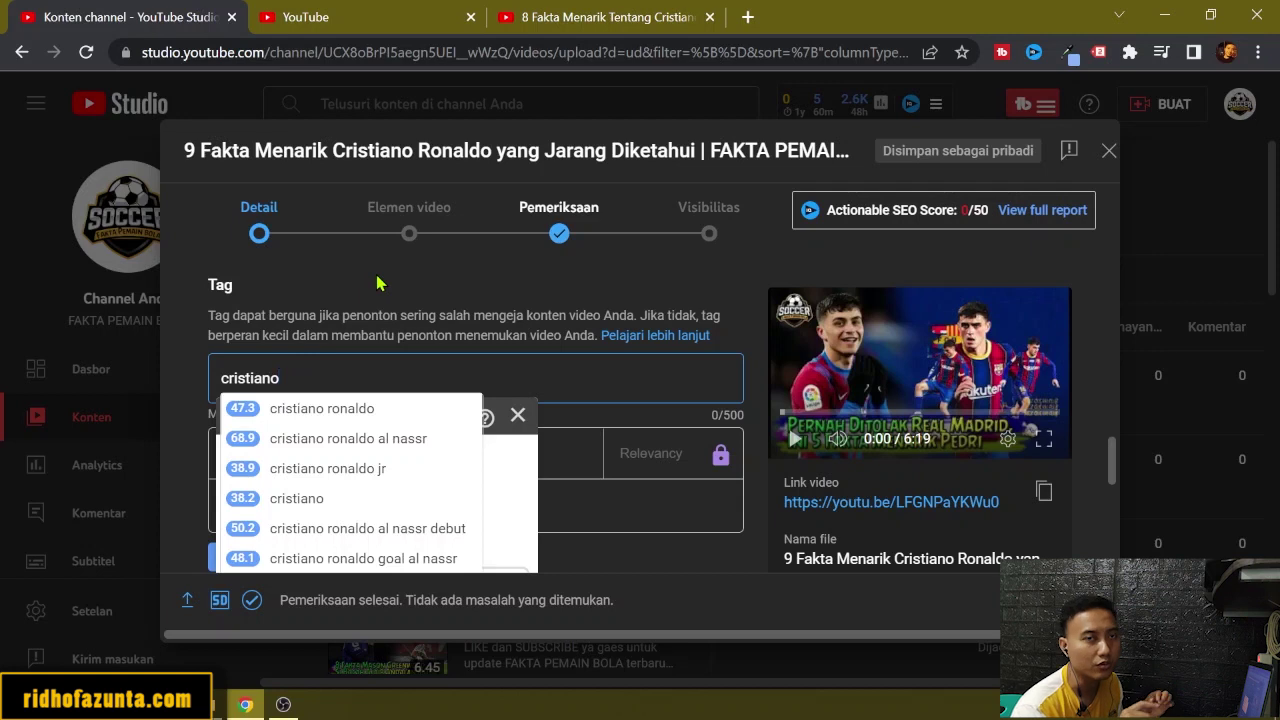
pyautogui.write('ronaldo')
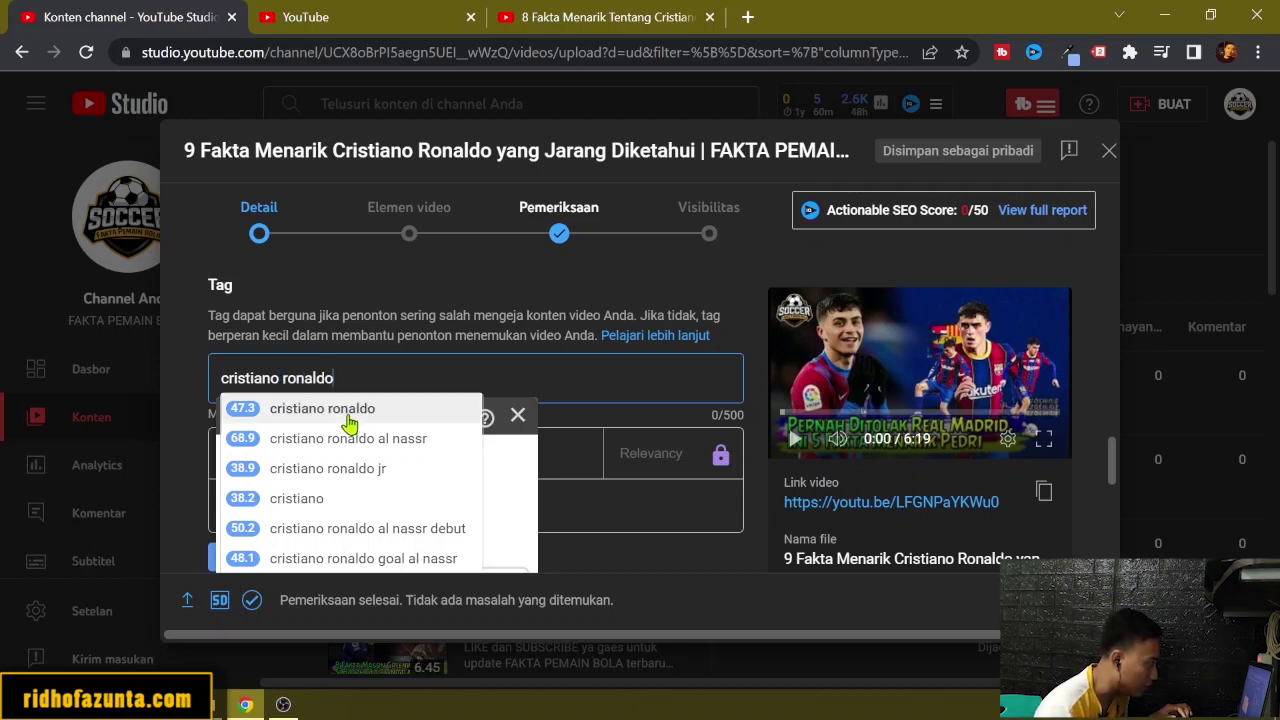
pyautogui.click(348, 418)
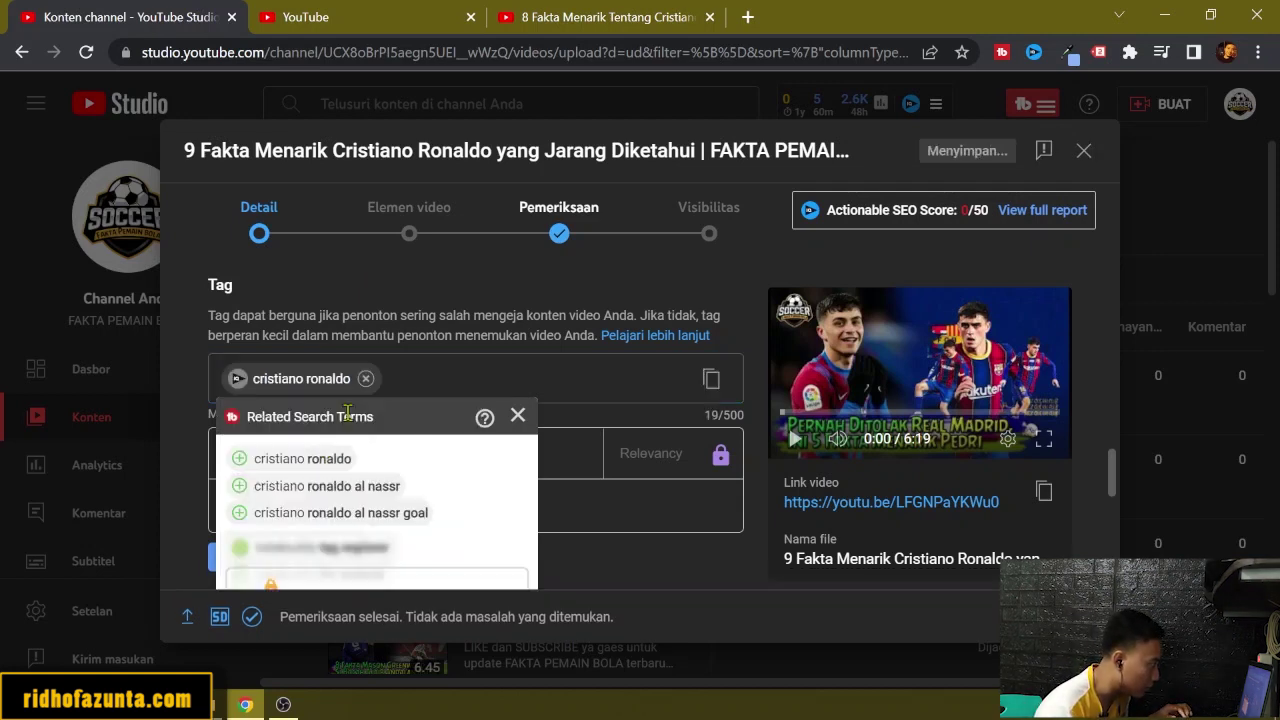
# Add the suggested tag "cristiano ronaldo al nassr" to the video's tags.
pyautogui.click(439, 380)
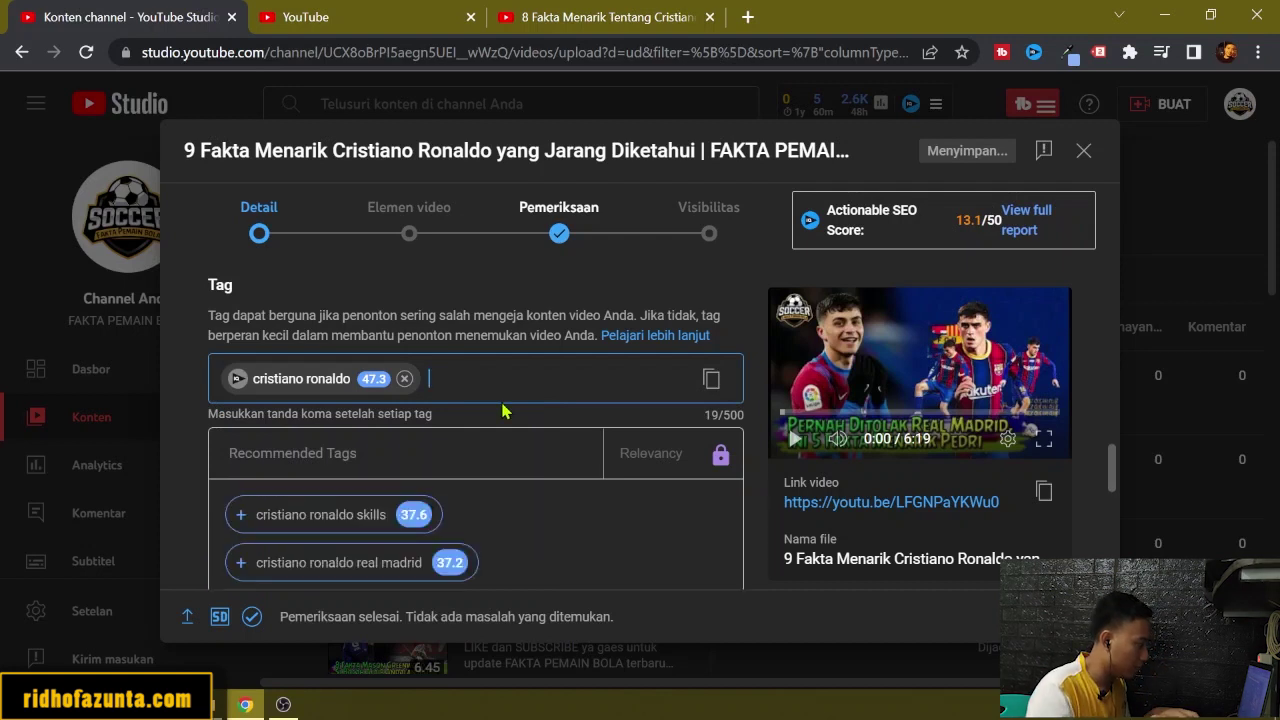
pyautogui.write('cocomelonrisi')
pyautogui.press('BackSpace')
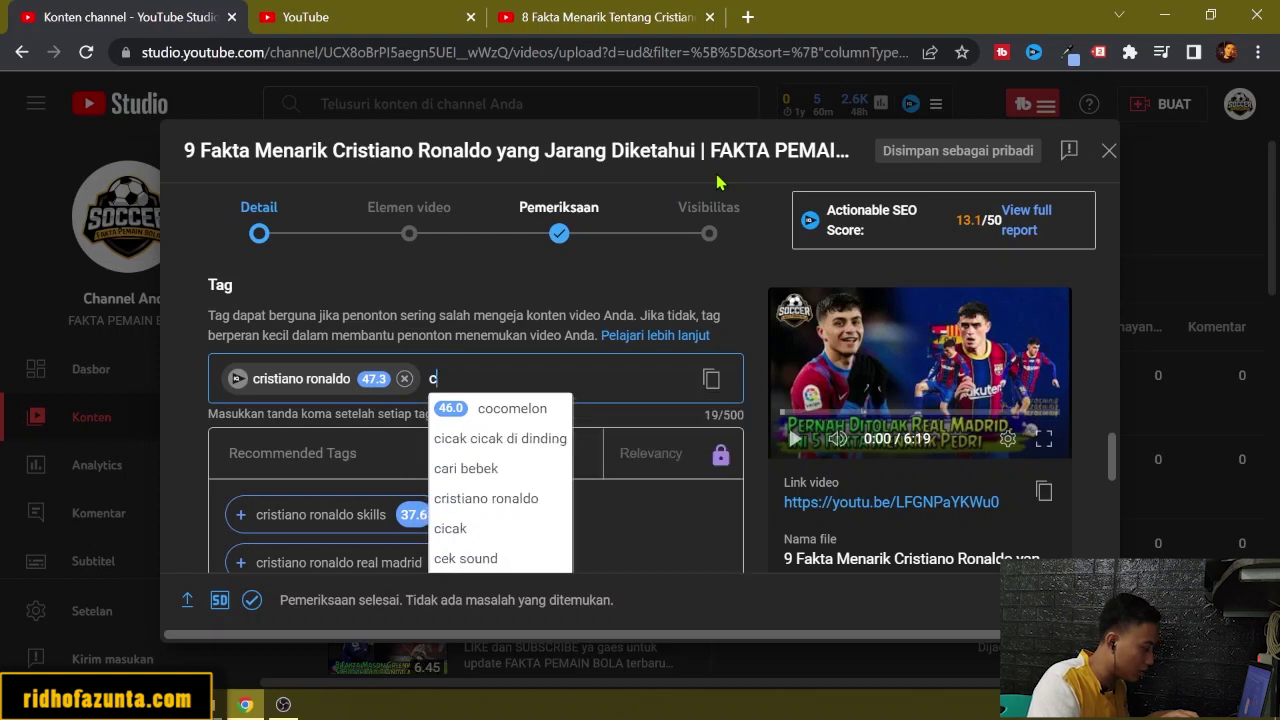
pyautogui.write('ristiano ronaldo al nassr')
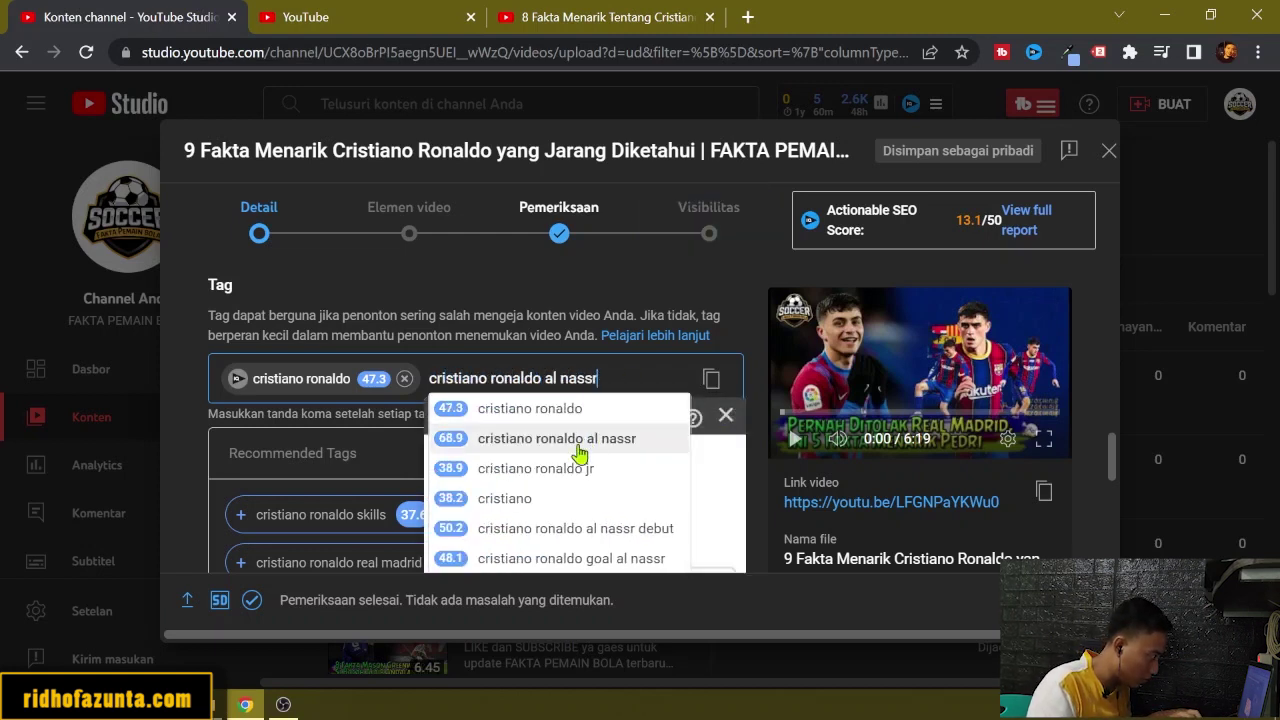
pyautogui.click(580, 446)
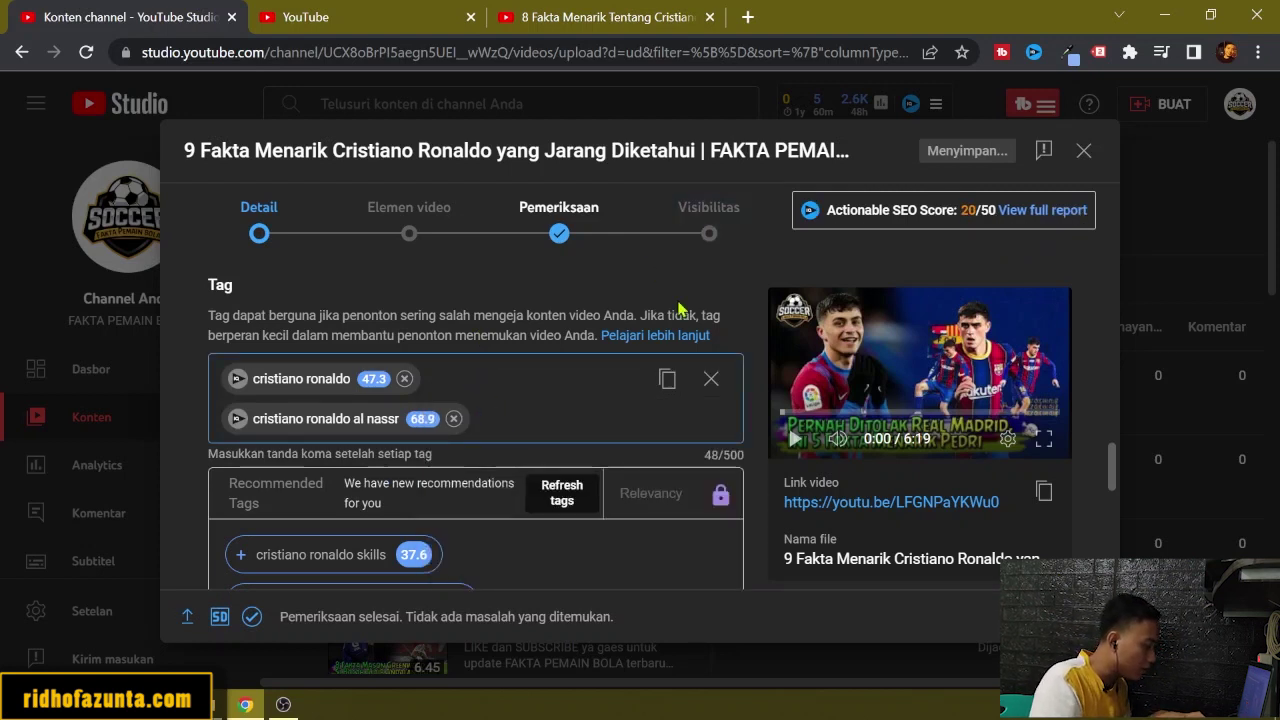
# Add the suggested tag "fakta cristiano ronaldo" to the video's tags.
pyautogui.write('fakta ')
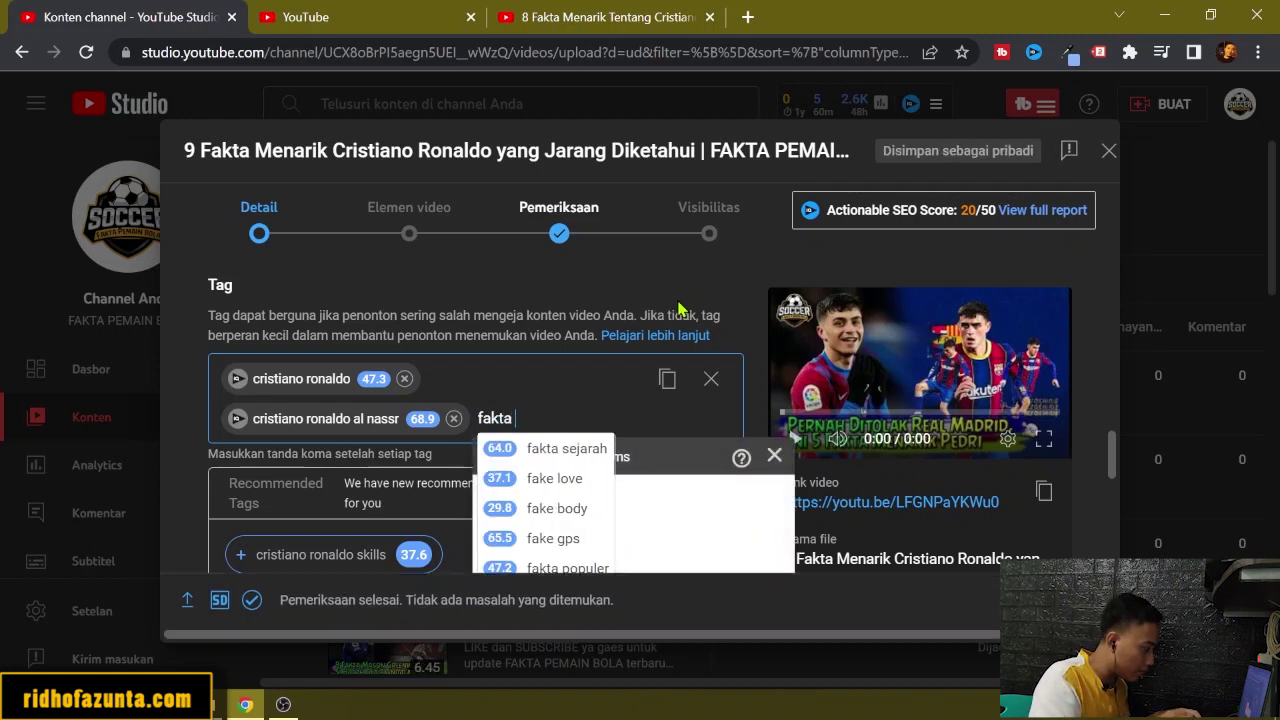
pyautogui.write('cristia')
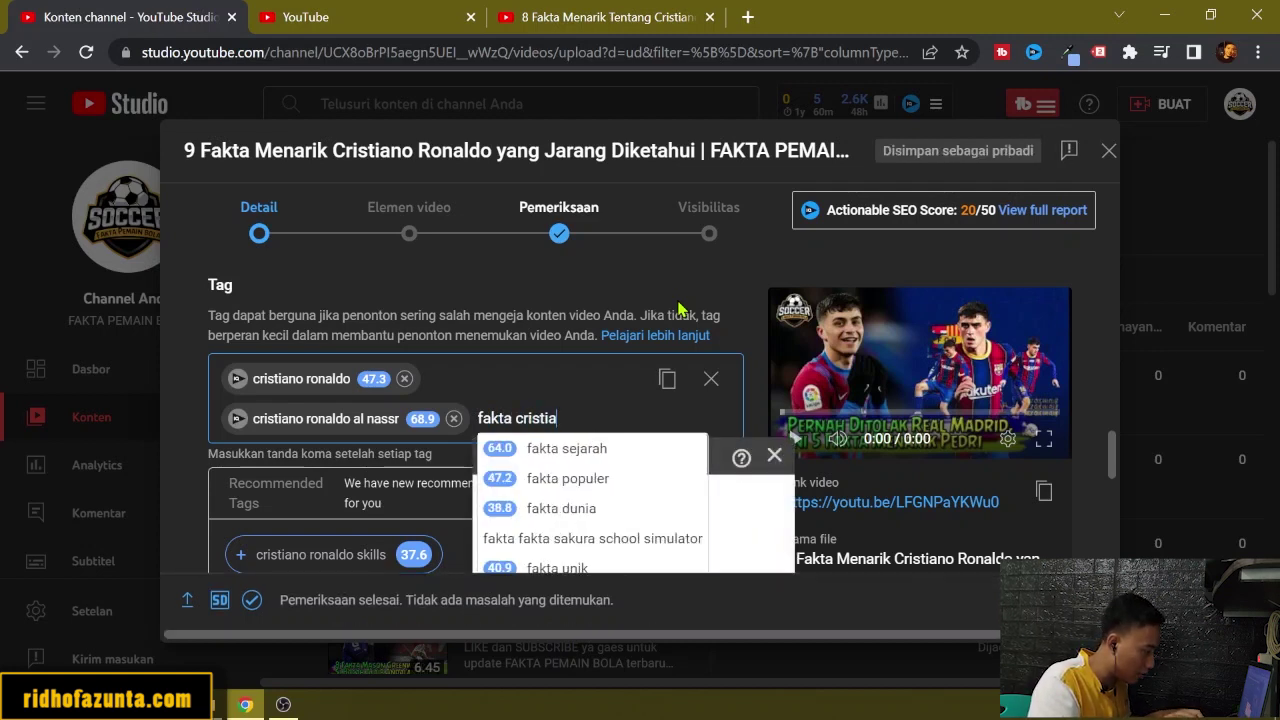
pyautogui.write('no ronaldo')
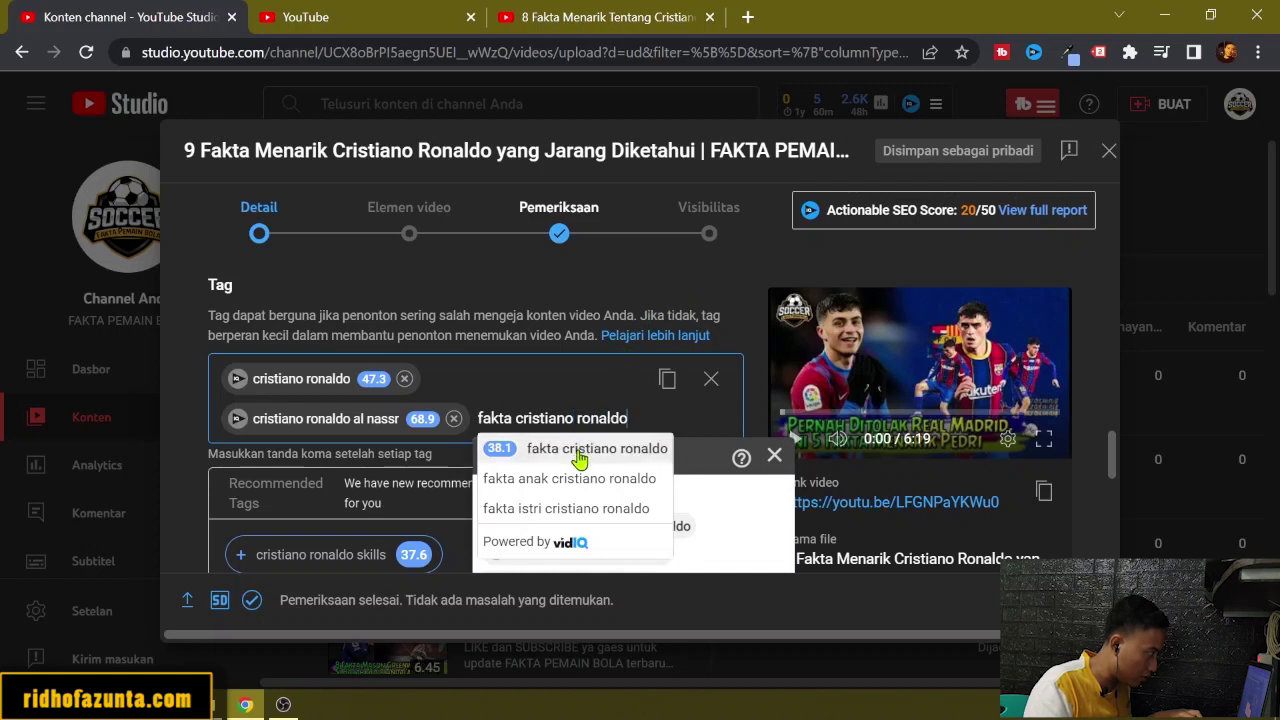
pyautogui.click(575, 449)
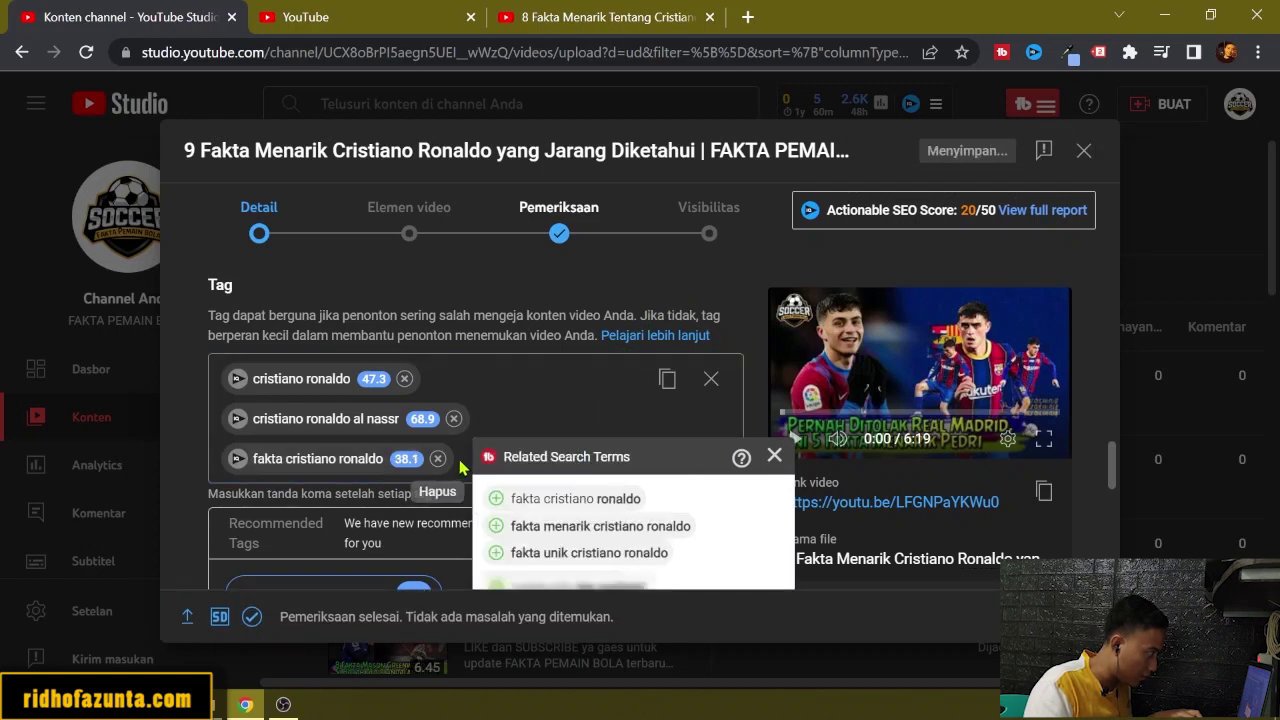
# Add the suggested tag "fakta pemain bola" to the video's tags.
pyautogui.click(463, 458)
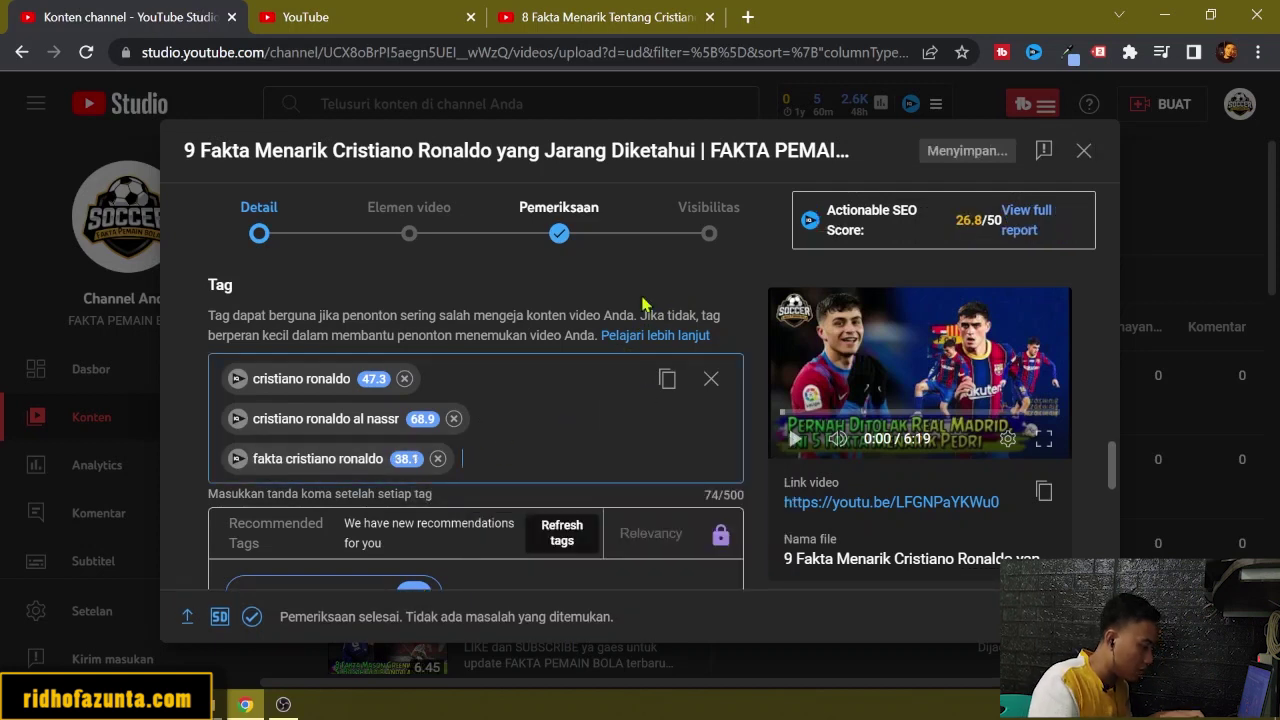
pyautogui.write('fakta oemai')
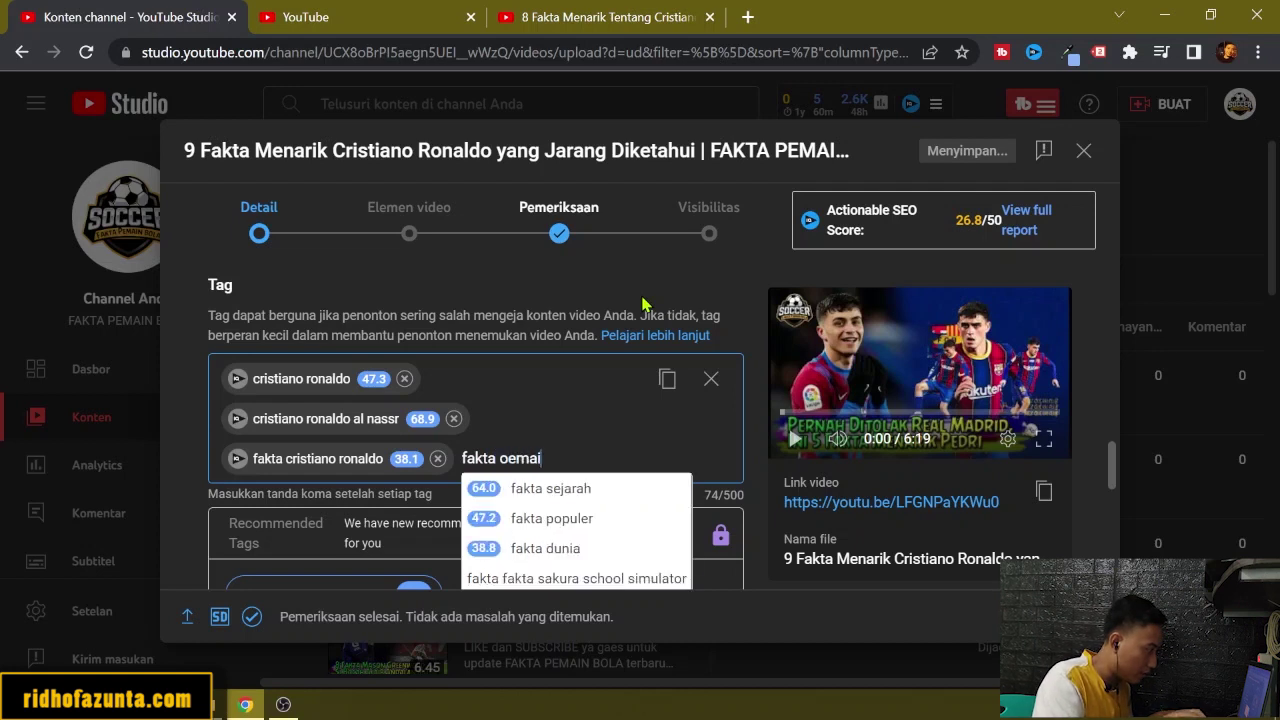
pyautogui.press('BackSpace')
pyautogui.press('BackSpace')
pyautogui.press('BackSpace')
pyautogui.press('BackSpace')
pyautogui.press('BackSpace')
pyautogui.write('pemain bola')
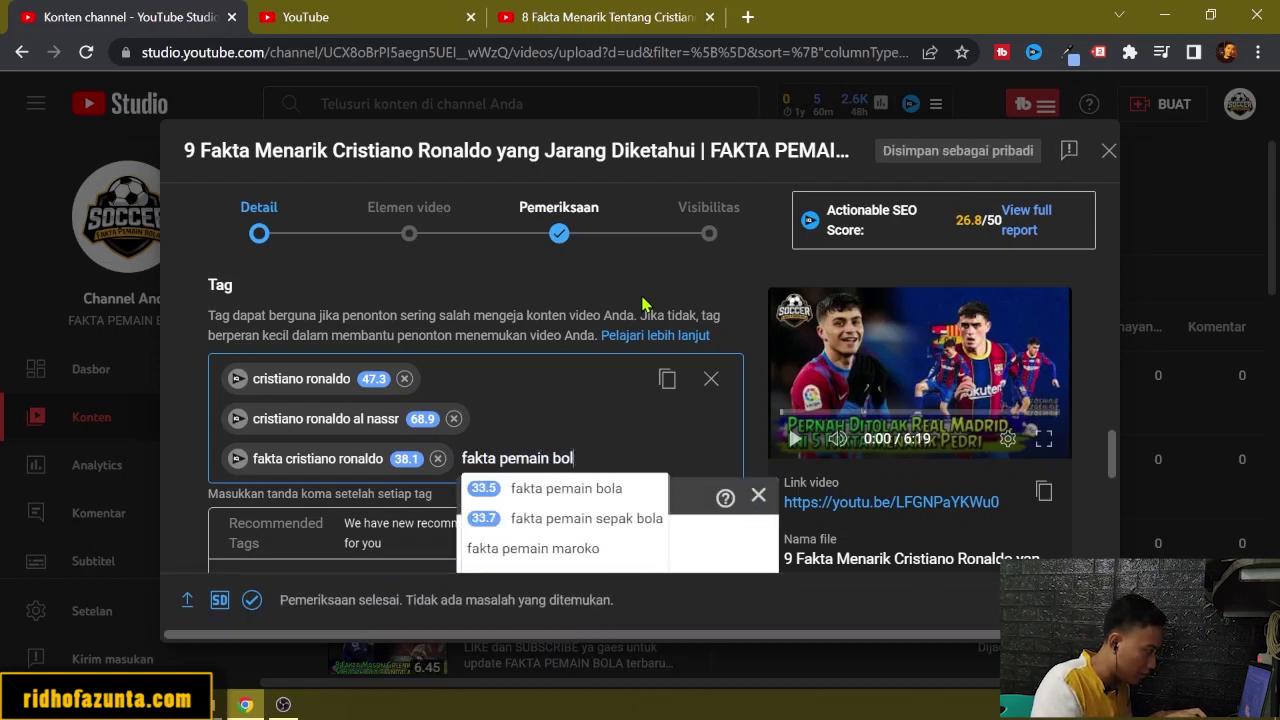
pyautogui.click(565, 488)
# Add the suggested tag "kisah cristiano ronaldo" to the video's tags and refresh the recommended tags.
pyautogui.click(444, 508)
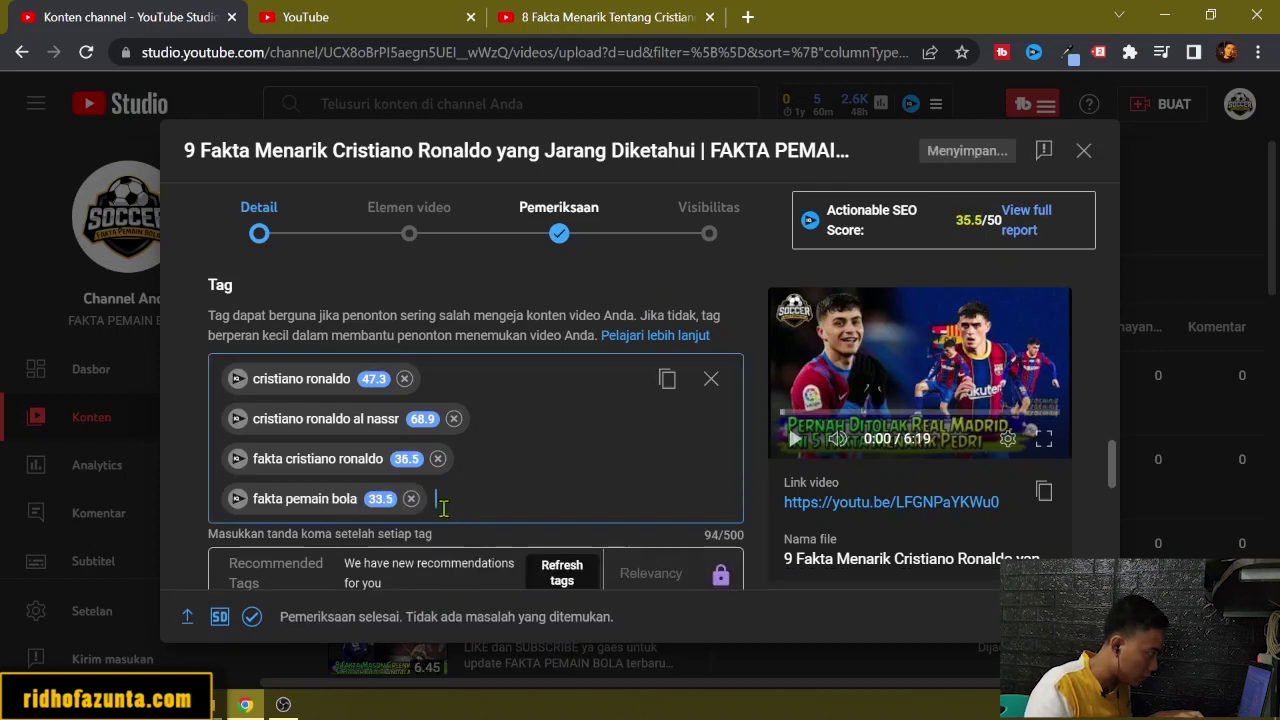
pyautogui.write('kisah cristiano ronaldo')
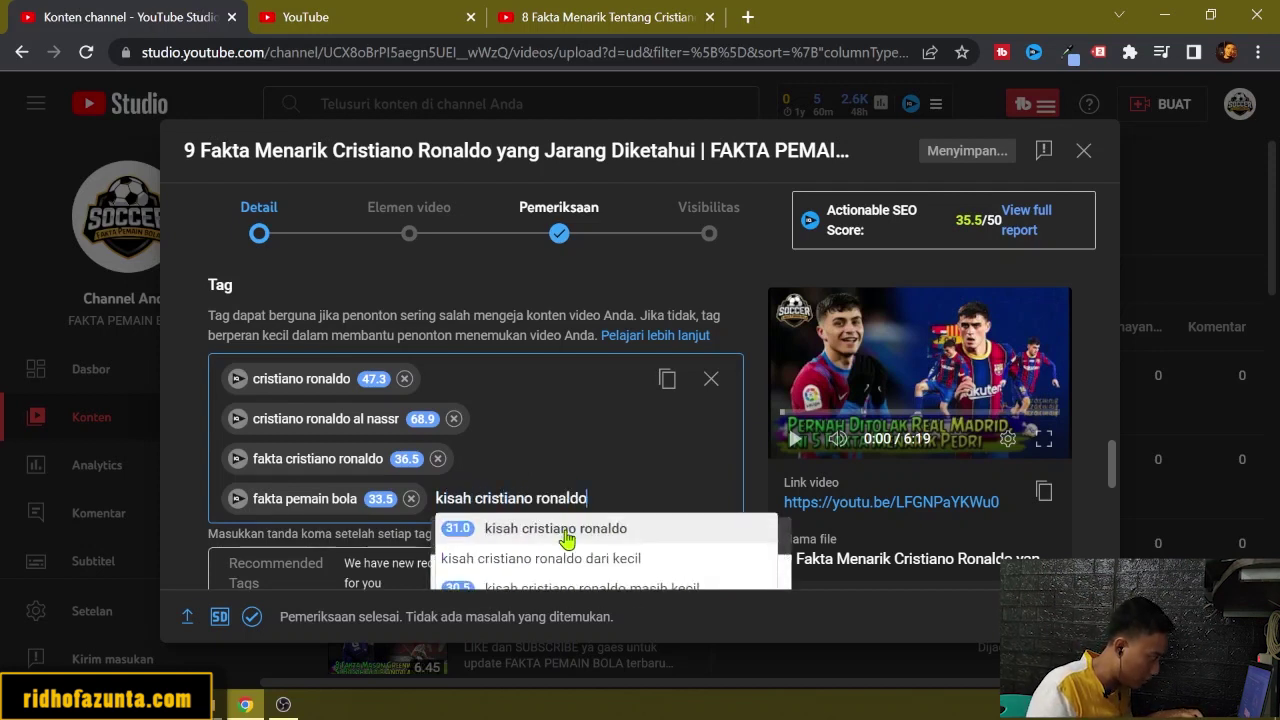
pyautogui.click(560, 528)
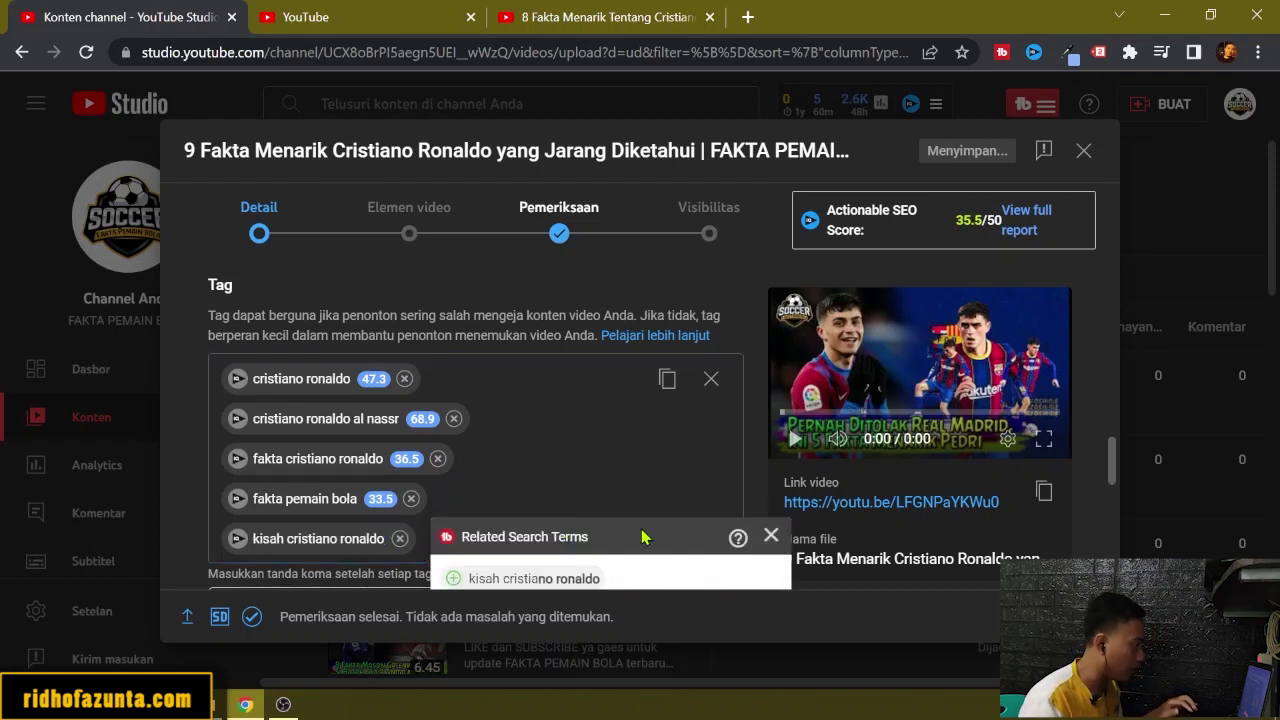
pyautogui.click(661, 437)
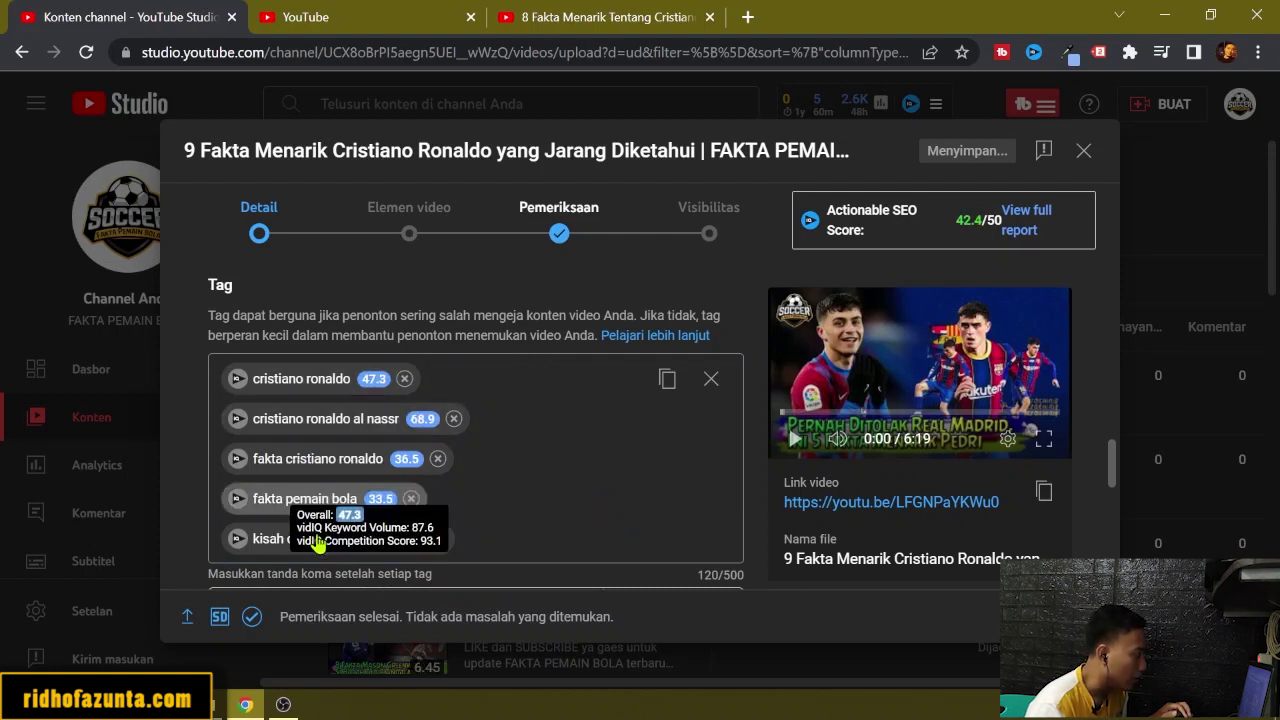
pyautogui.scroll(-2, 575, 445)
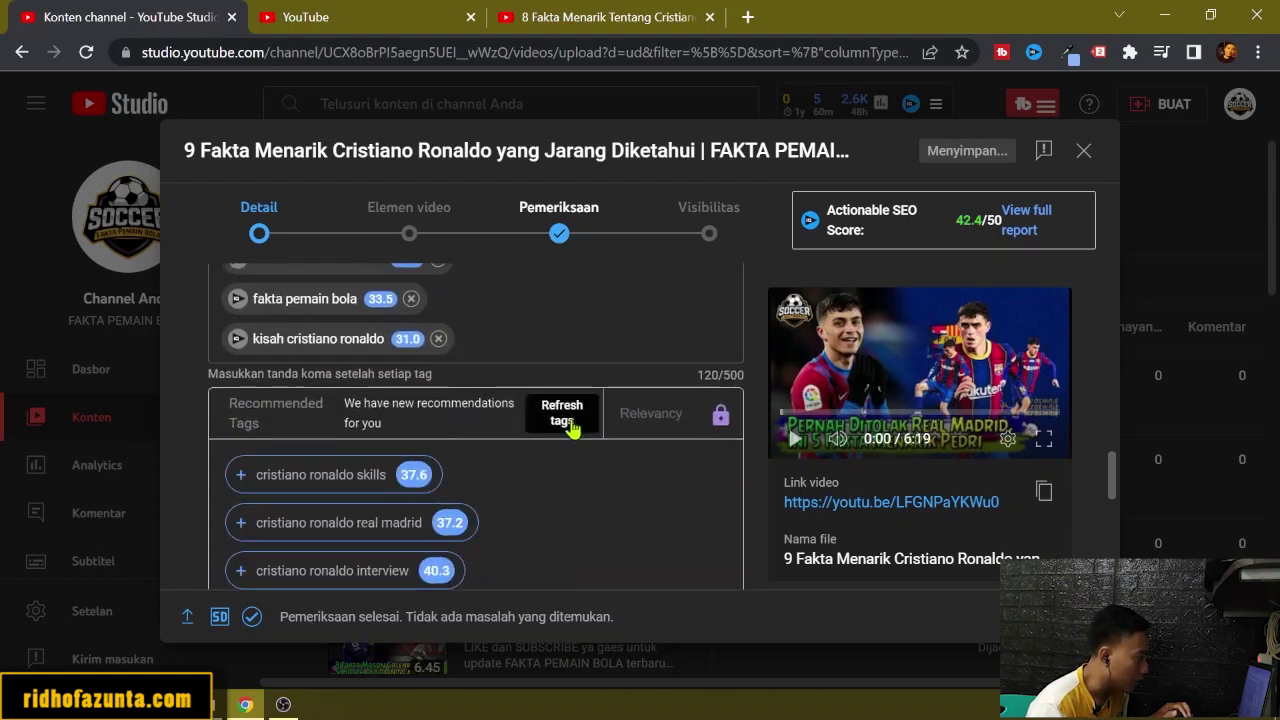
pyautogui.click(569, 424)
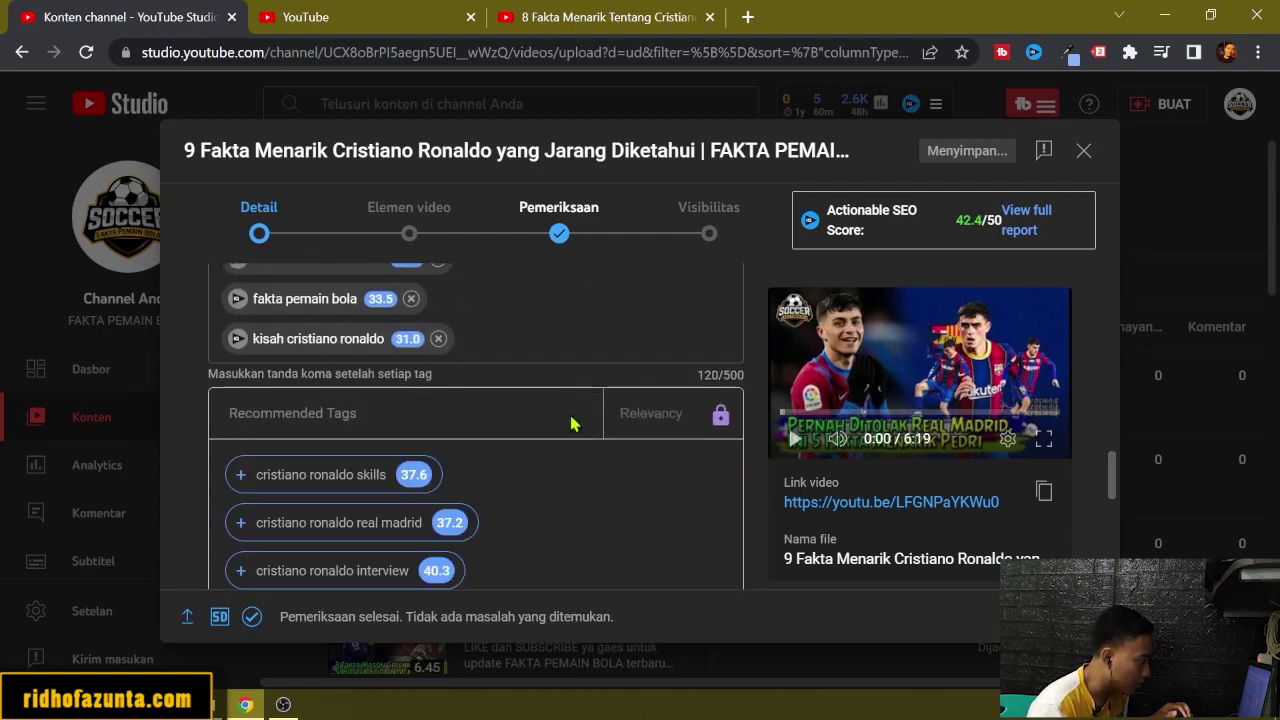
# Add the suggested tags "cristiano ronaldo skills" and "cristiano ronaldo real madrid" to the video's tags.
pyautogui.scroll(-2, 503, 486)
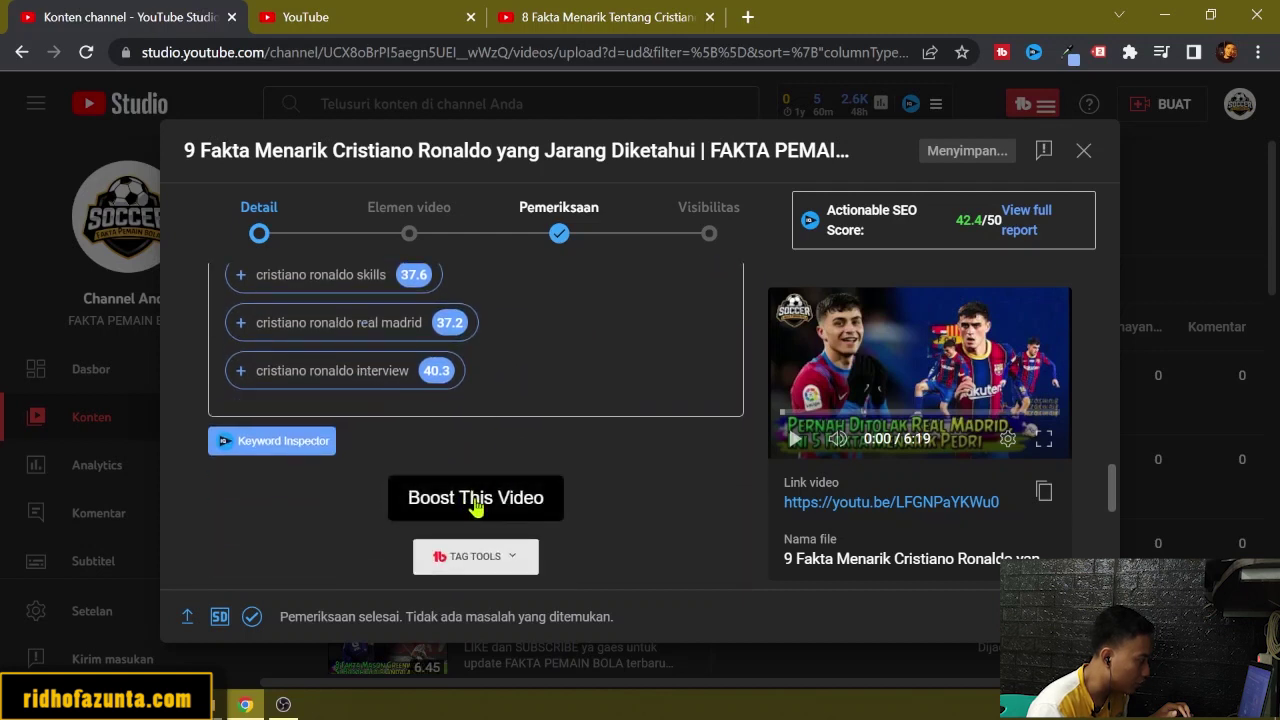
pyautogui.scroll(2, 610, 486)
pyautogui.scroll(1, 614, 428)
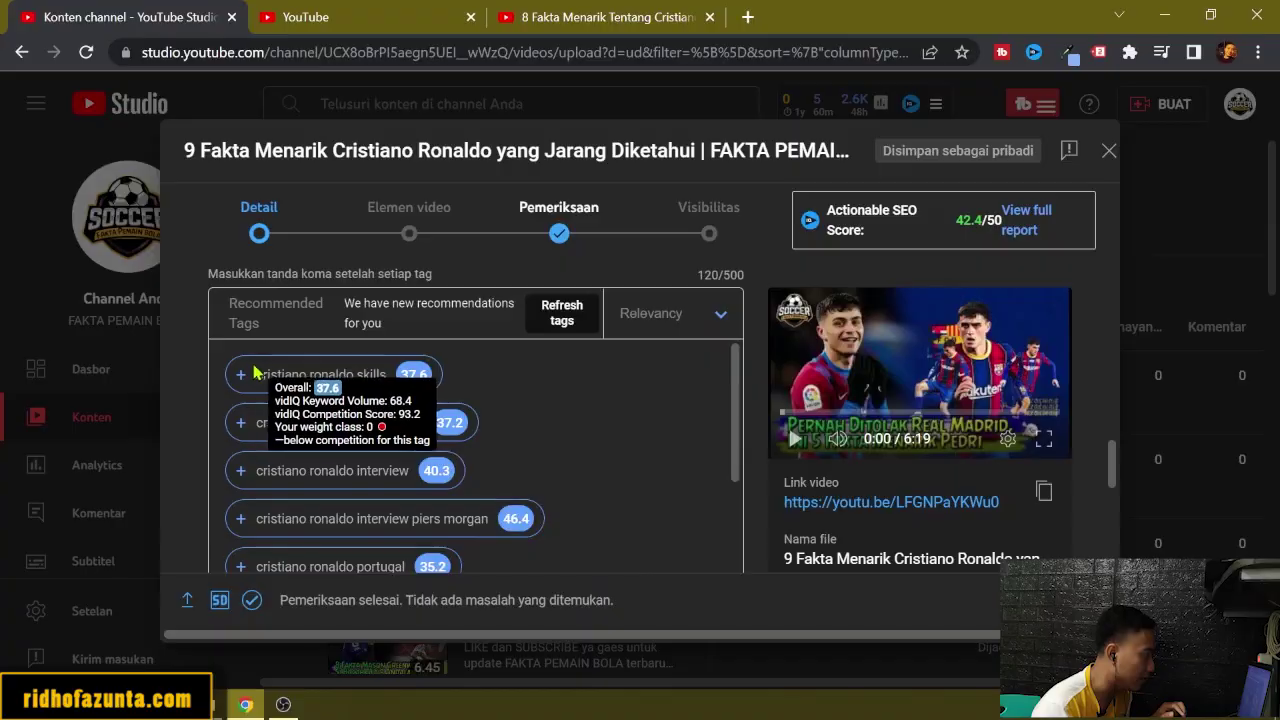
pyautogui.moveTo(370, 425)
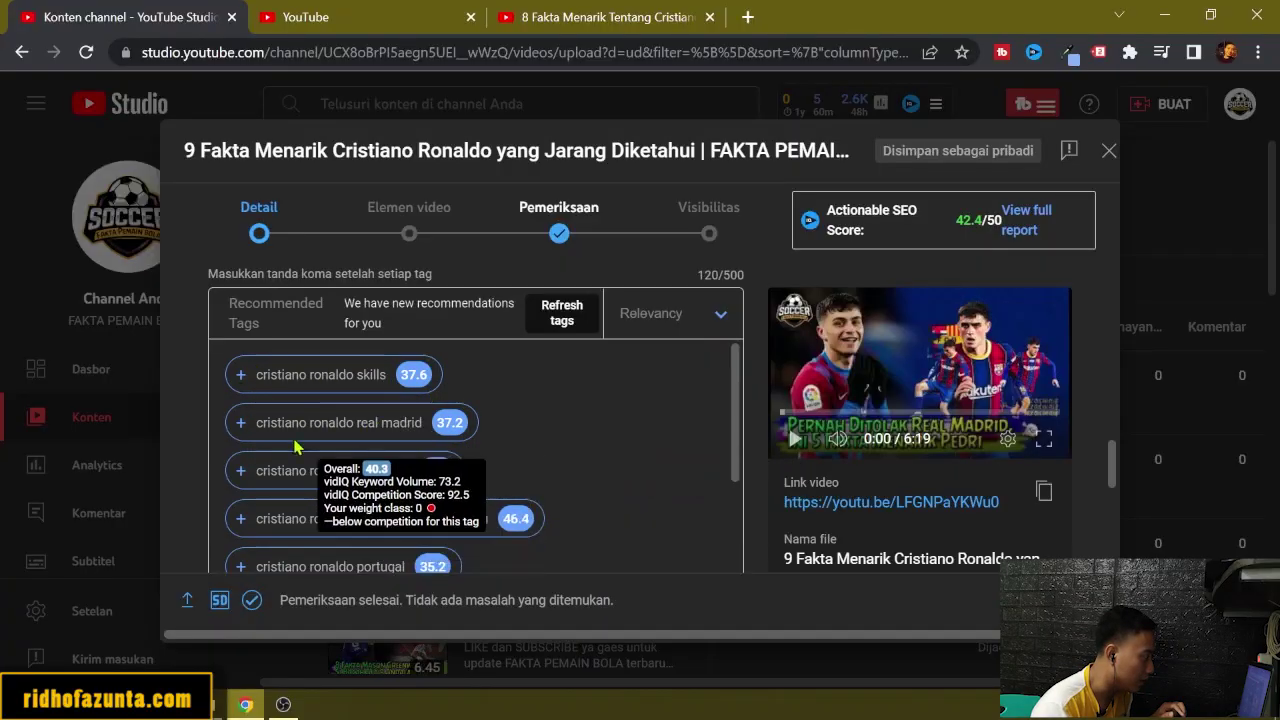
pyautogui.click(244, 378)
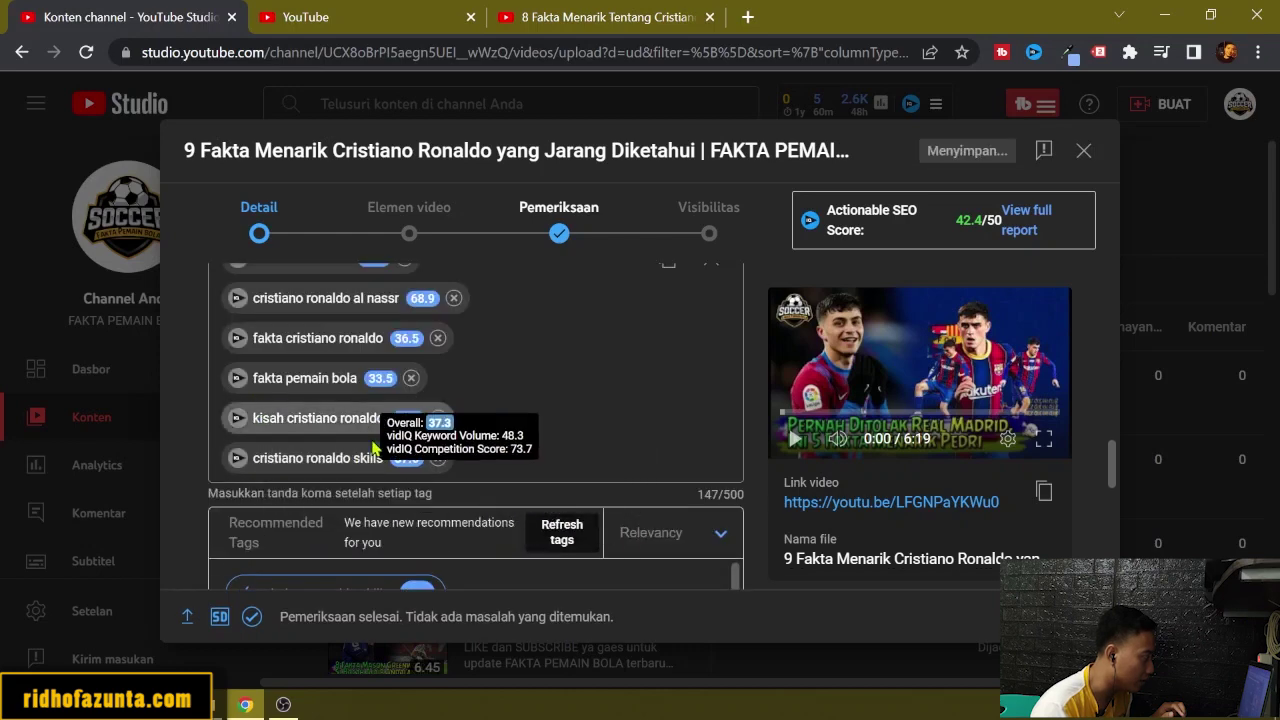
pyautogui.scroll(-2, 403, 398)
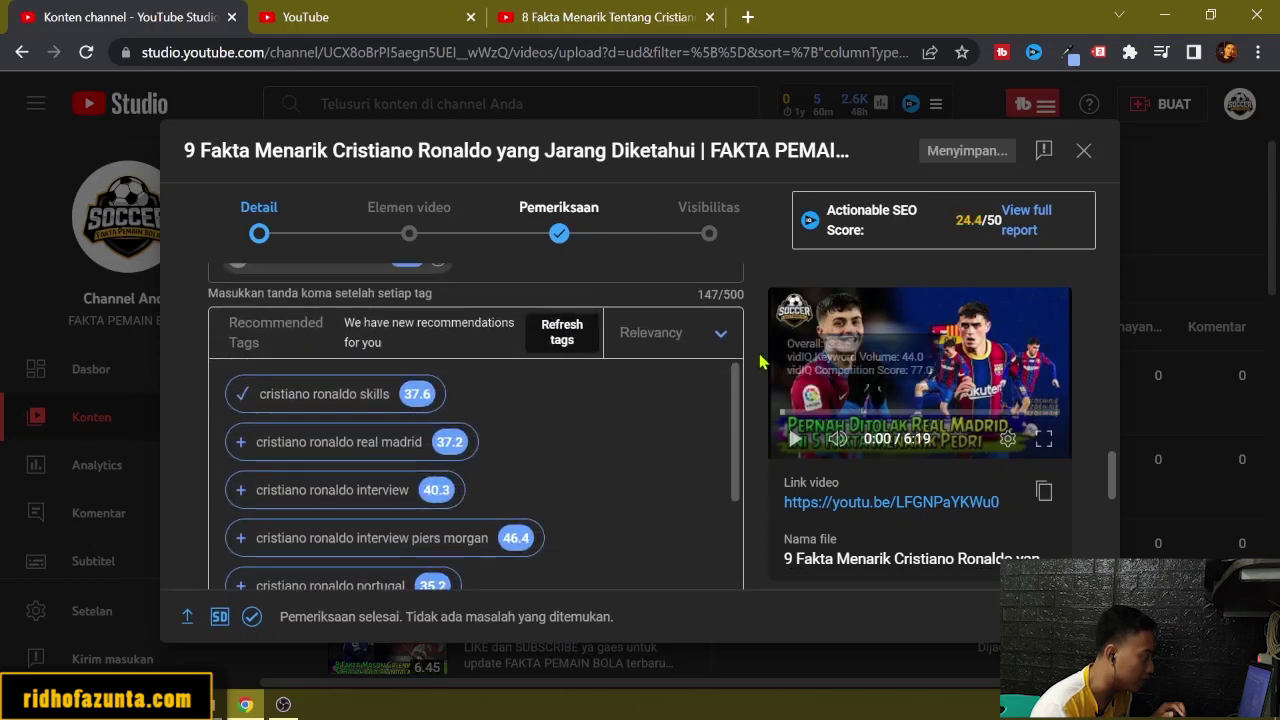
pyautogui.click(240, 445)
pyautogui.scroll(-2, 238, 455)
pyautogui.moveTo(241, 418)
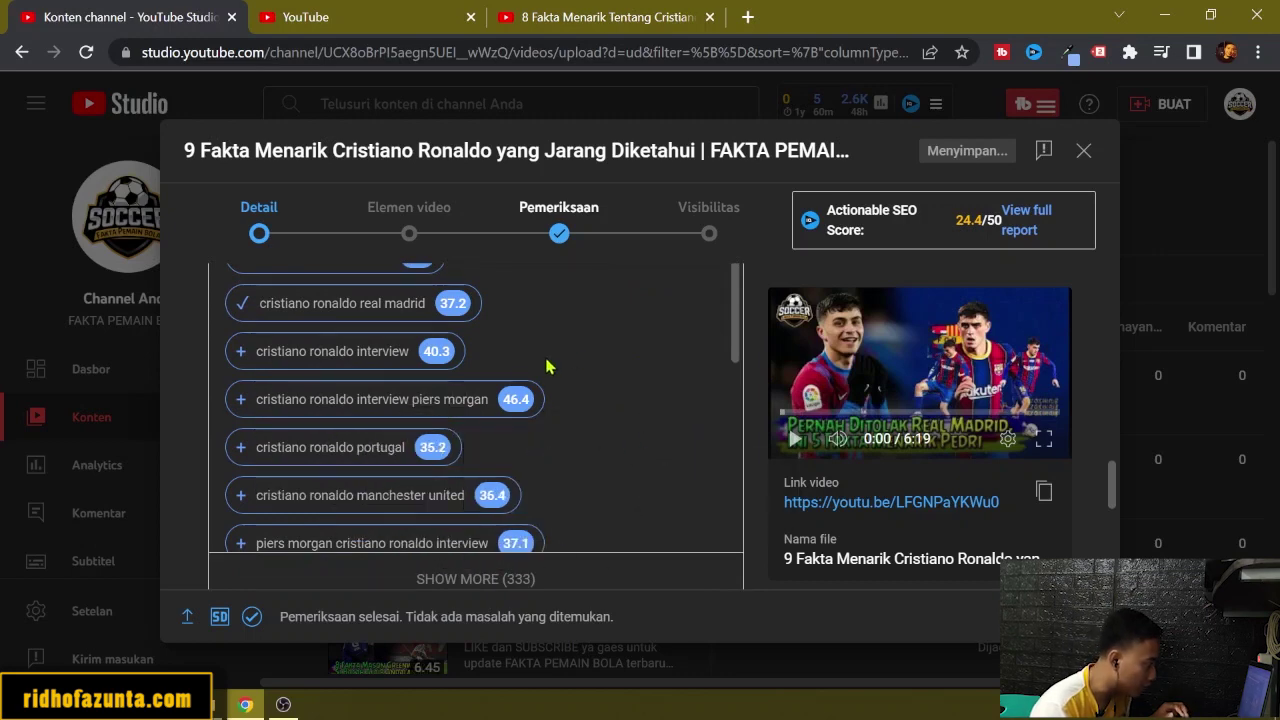
# Fill the video's tags with further suggestions, from "cristiano ronaldo interview" and "cristiano ronaldo interview piers morgan" through "cristiano ronaldo jr" and "real madrid".
pyautogui.scroll(-5, 521, 403)
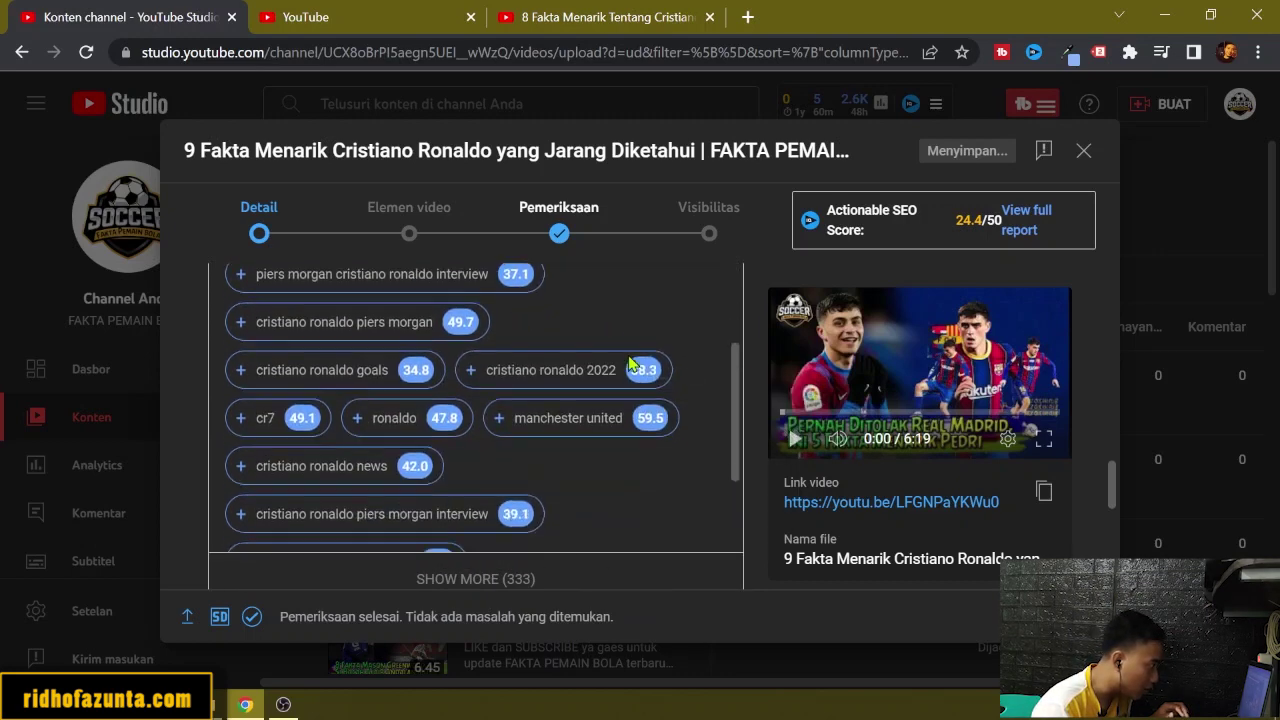
pyautogui.scroll(10, 628, 364)
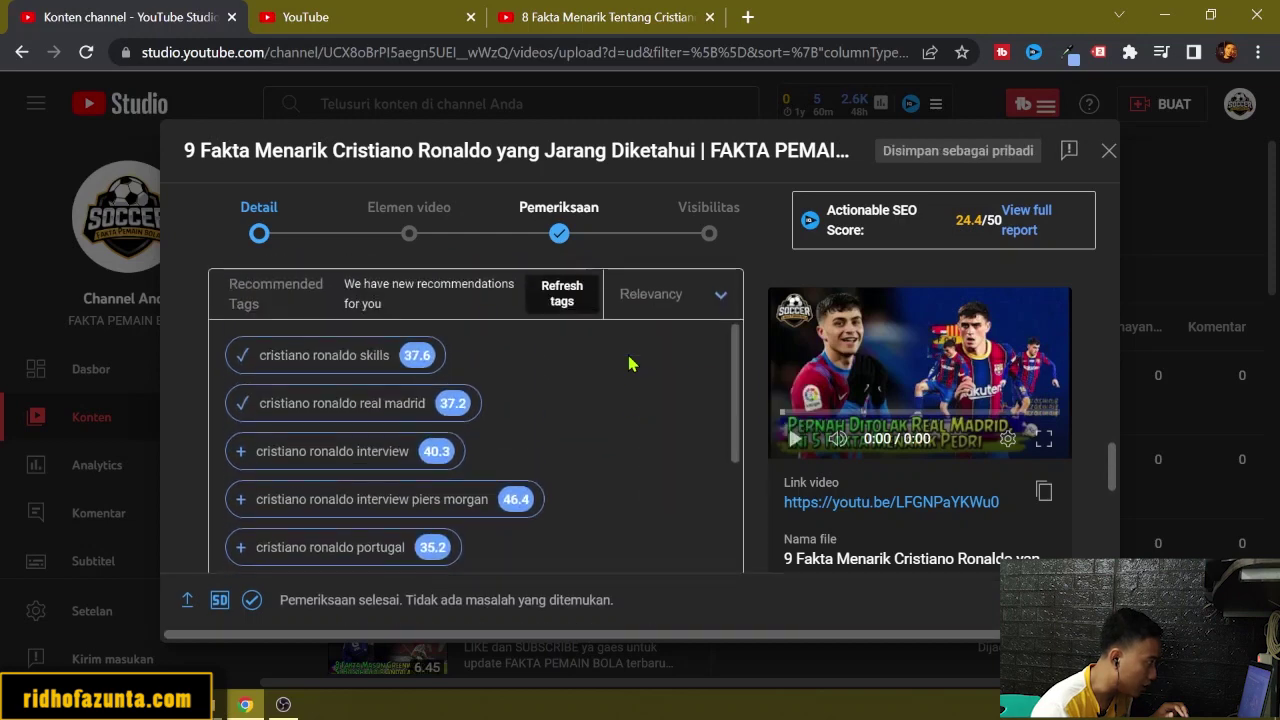
pyautogui.click(240, 451)
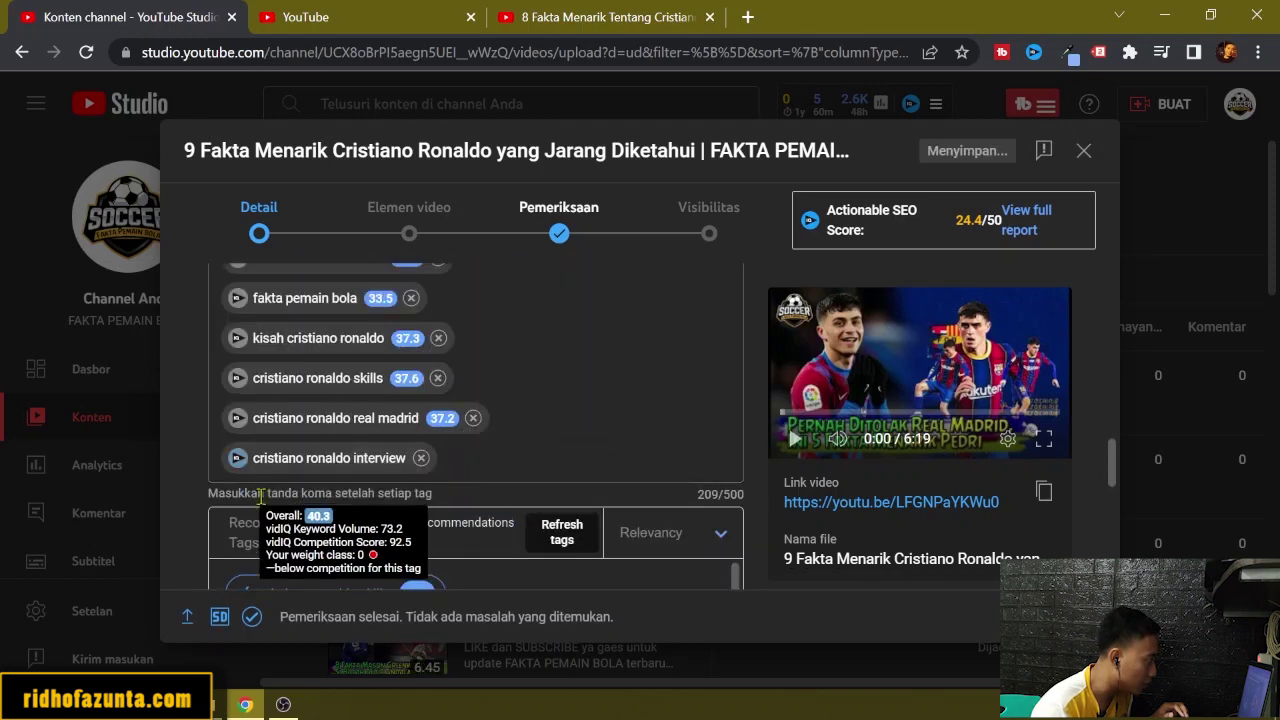
pyautogui.scroll(-1, 241, 455)
pyautogui.click(235, 450)
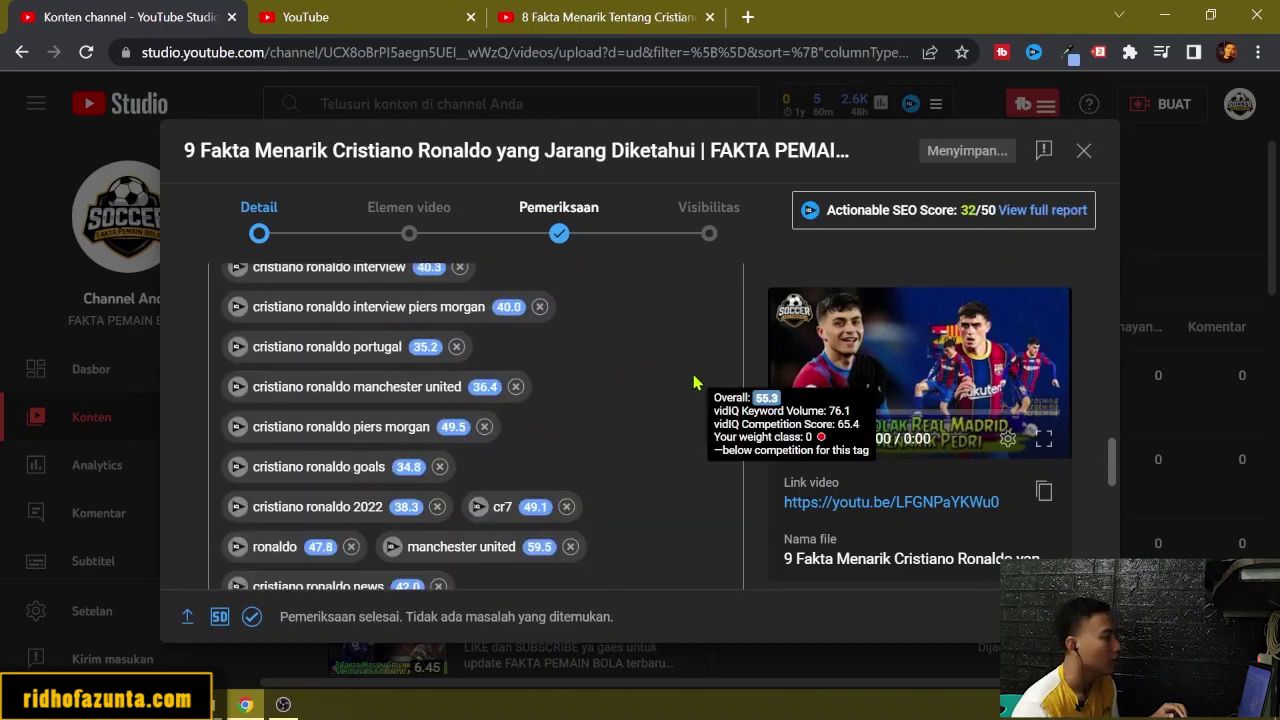
pyautogui.scroll(-3, 700, 373)
pyautogui.scroll(-1, 700, 373)
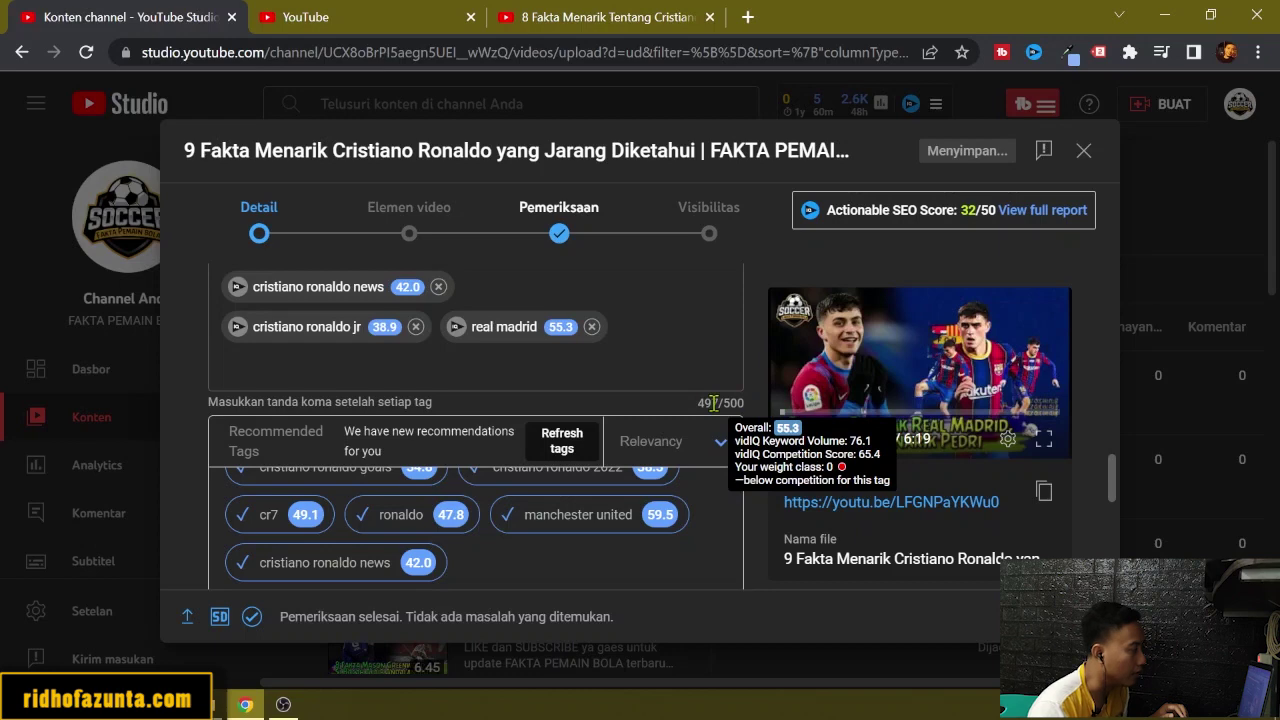
# Copy all of the video's tags and paste them into the description's Bonus Tag section, below the paragraph ending in "profil top skor".
pyautogui.scroll(8, 712, 402)
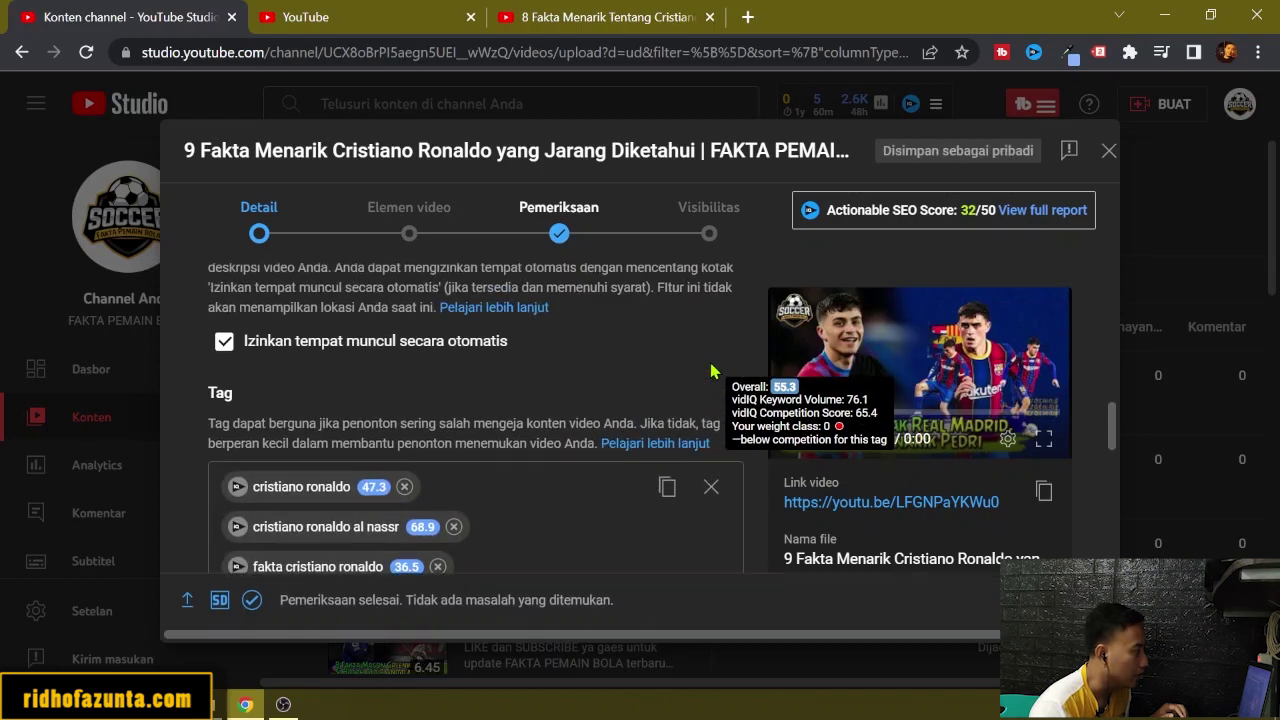
pyautogui.scroll(-1, 705, 400)
pyautogui.click(667, 387)
pyautogui.scroll(15, 667, 387)
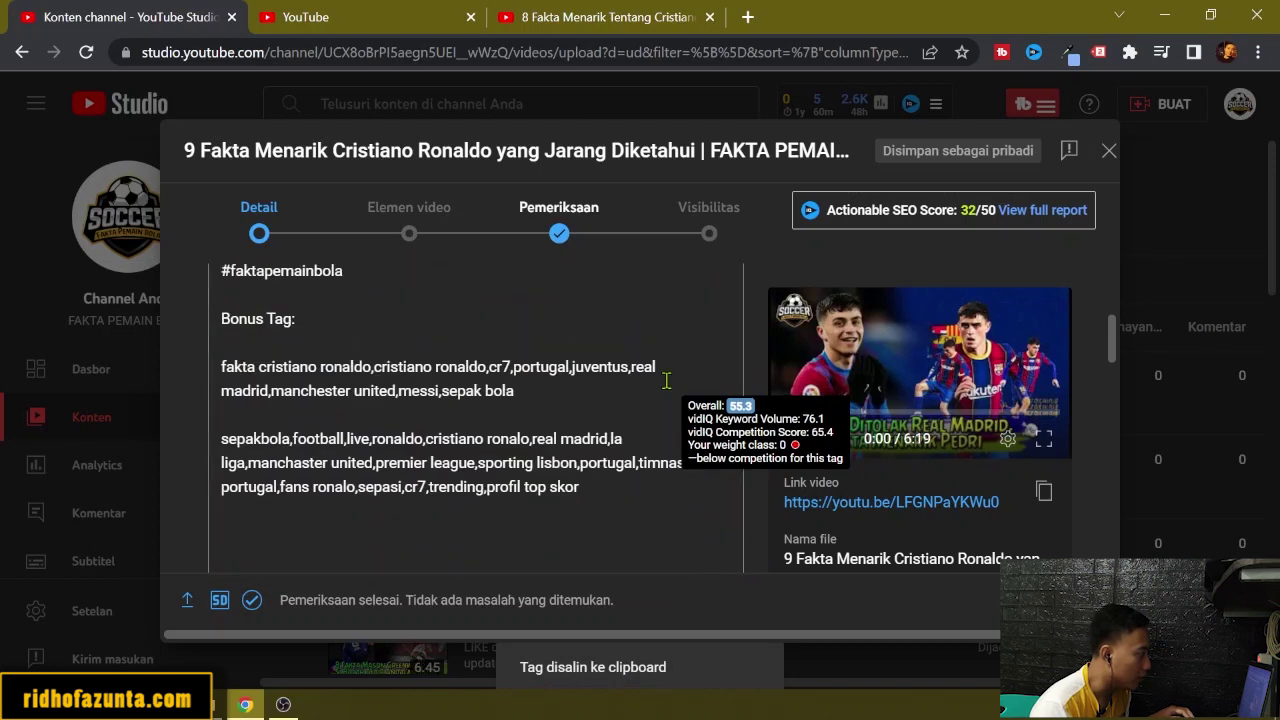
pyautogui.hotkey('ctrl', 'v')
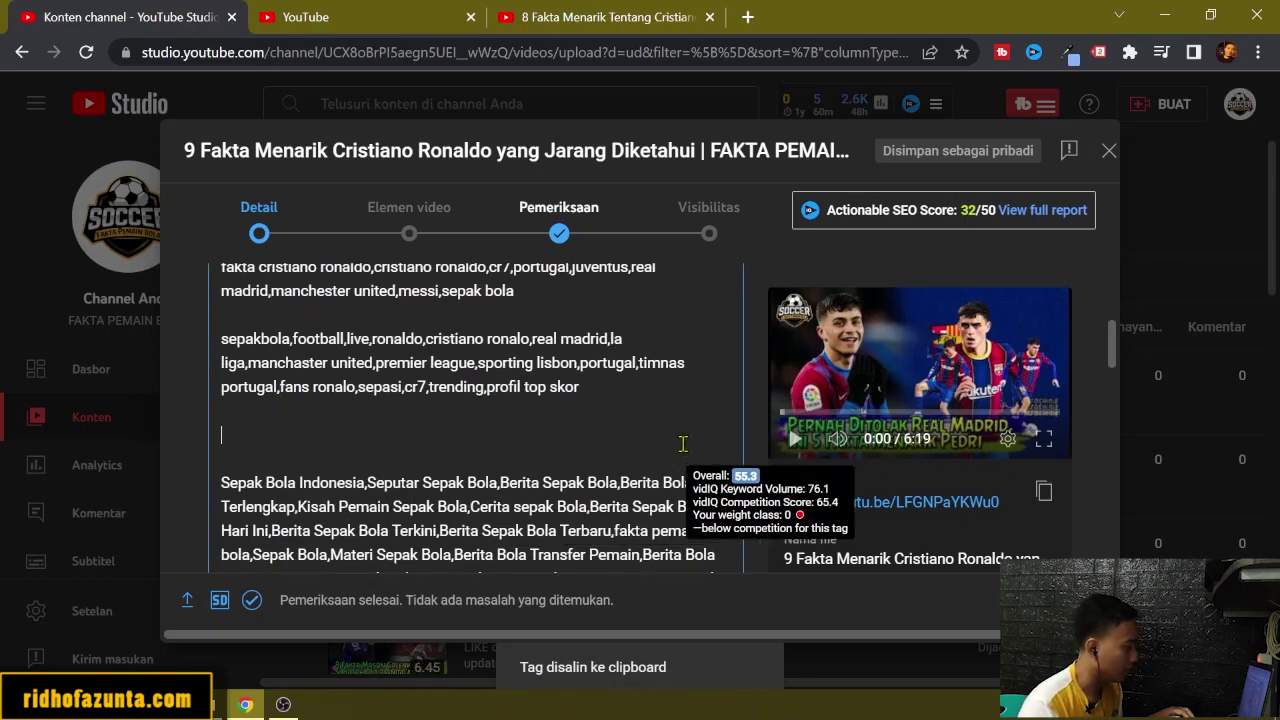
pyautogui.hotkey('ctrl', 'v')
pyautogui.scroll(-4, 560, 440)
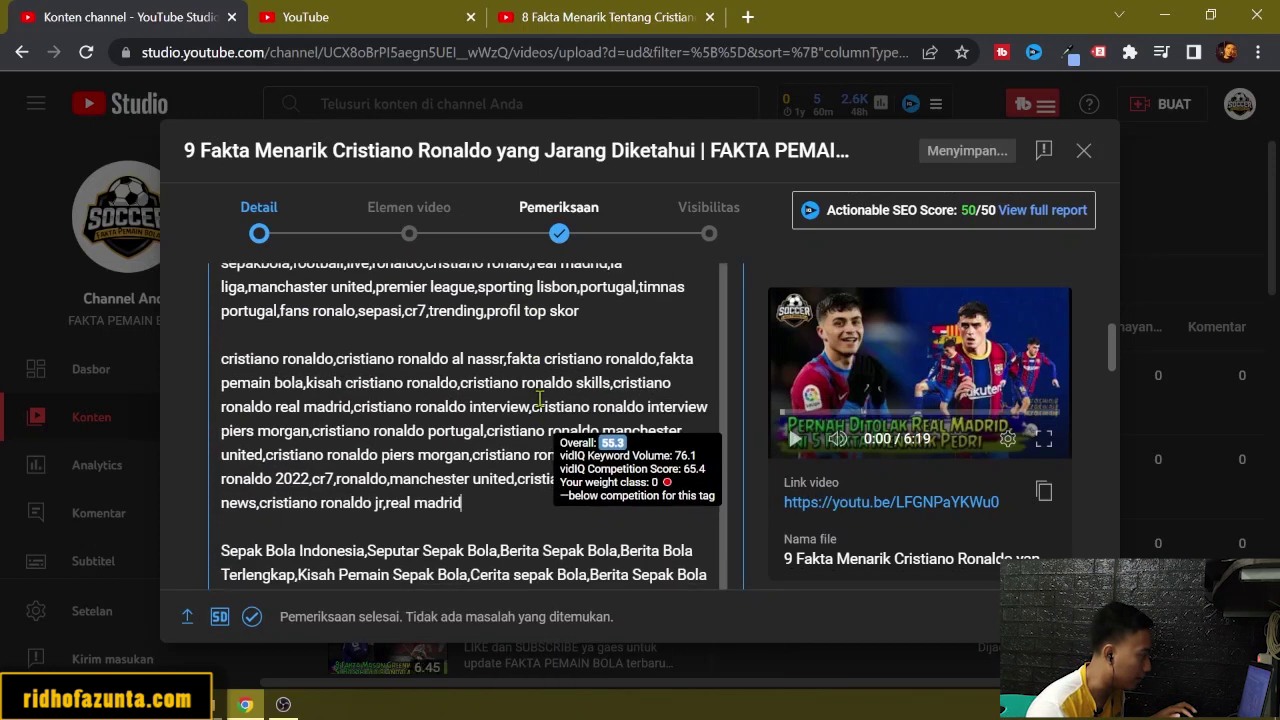
# Review the added tags, the Keyword Explorer results for "fakta cristiano ronaldo" and the tags of the video "8 Fakta Menarik Tentang Cristiano Ronaldo".
pyautogui.scroll(-15, 735, 400)
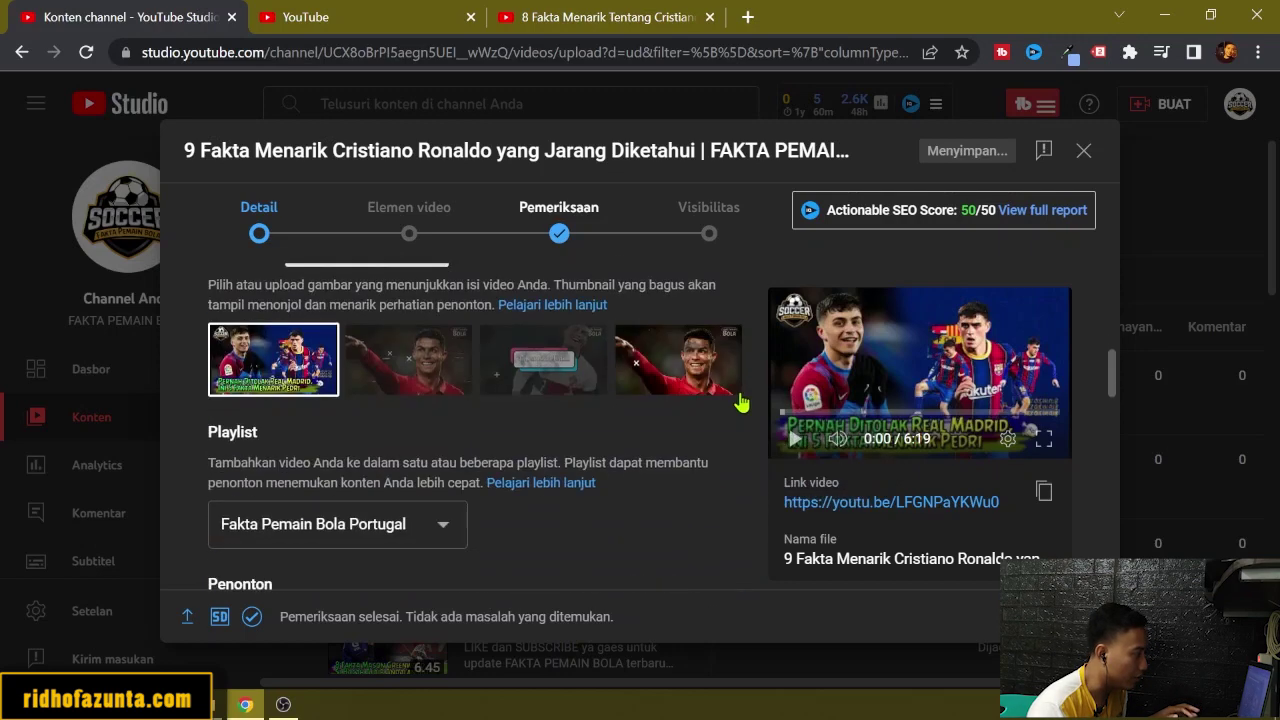
pyautogui.scroll(-10, 742, 409)
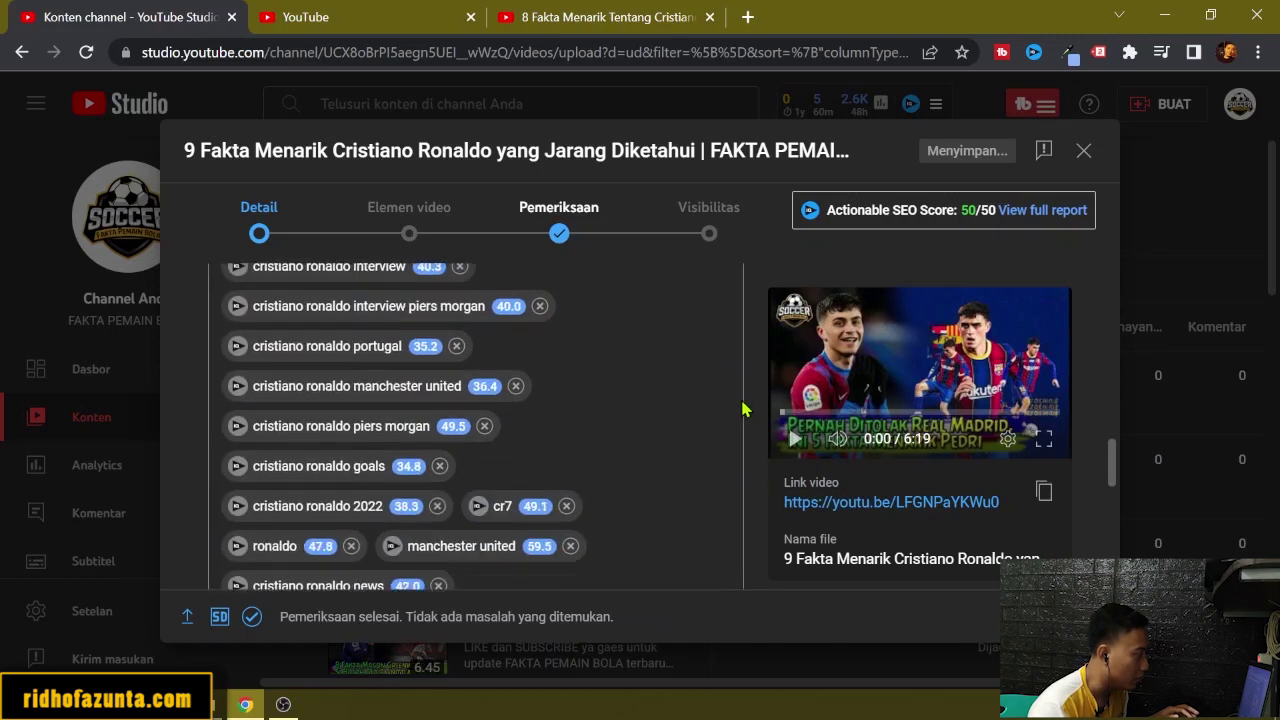
pyautogui.scroll(-3, 742, 409)
pyautogui.scroll(2, 738, 409)
pyautogui.scroll(-1, 700, 418)
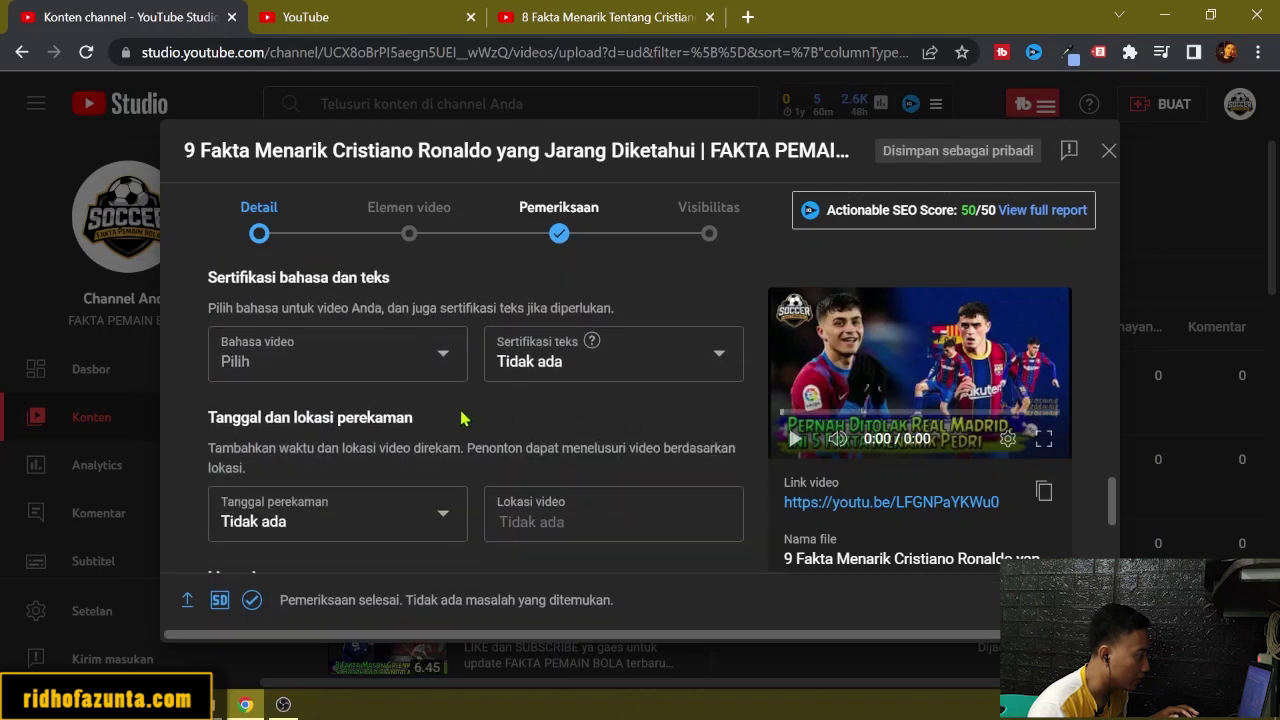
pyautogui.scroll(4, 463, 418)
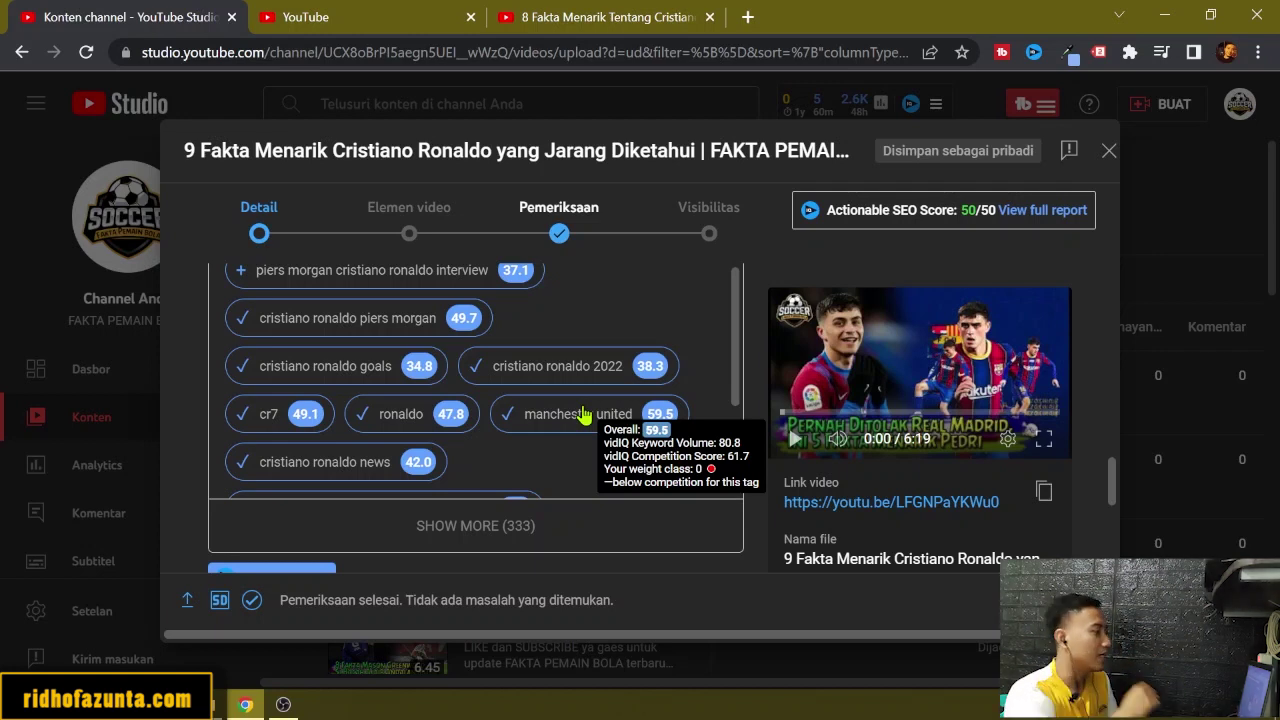
pyautogui.click(405, 28)
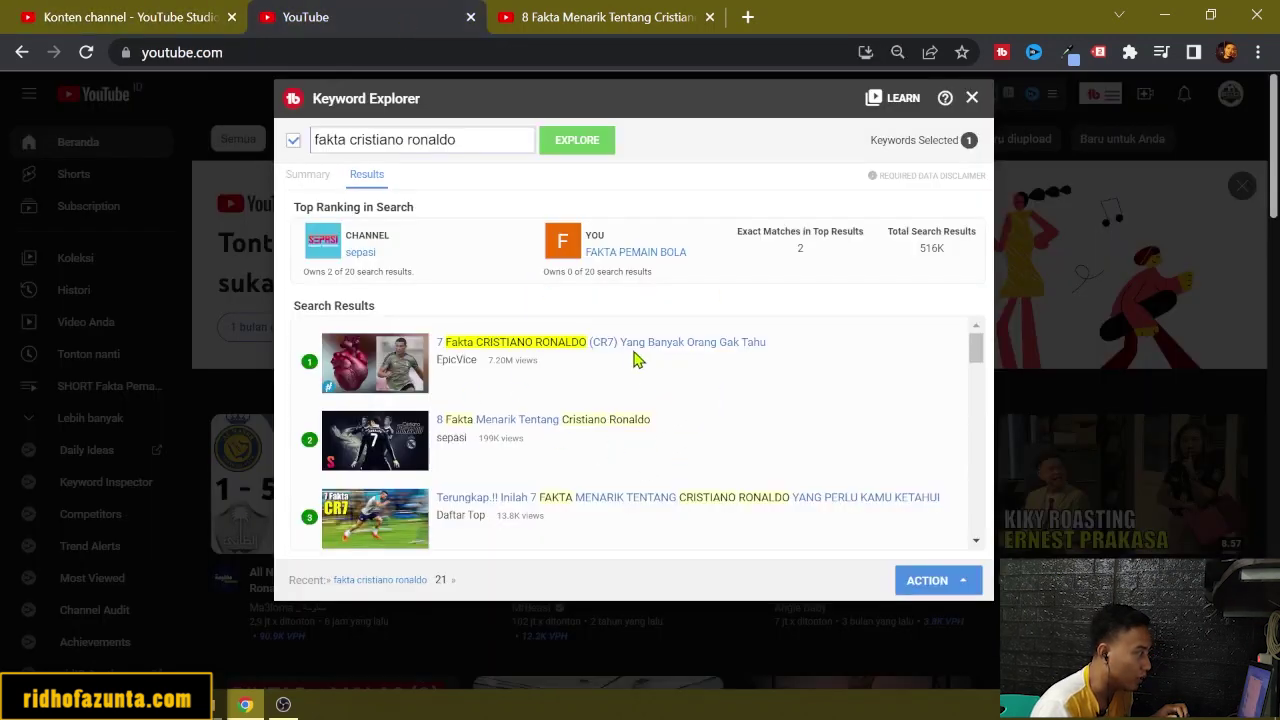
pyautogui.click(619, 28)
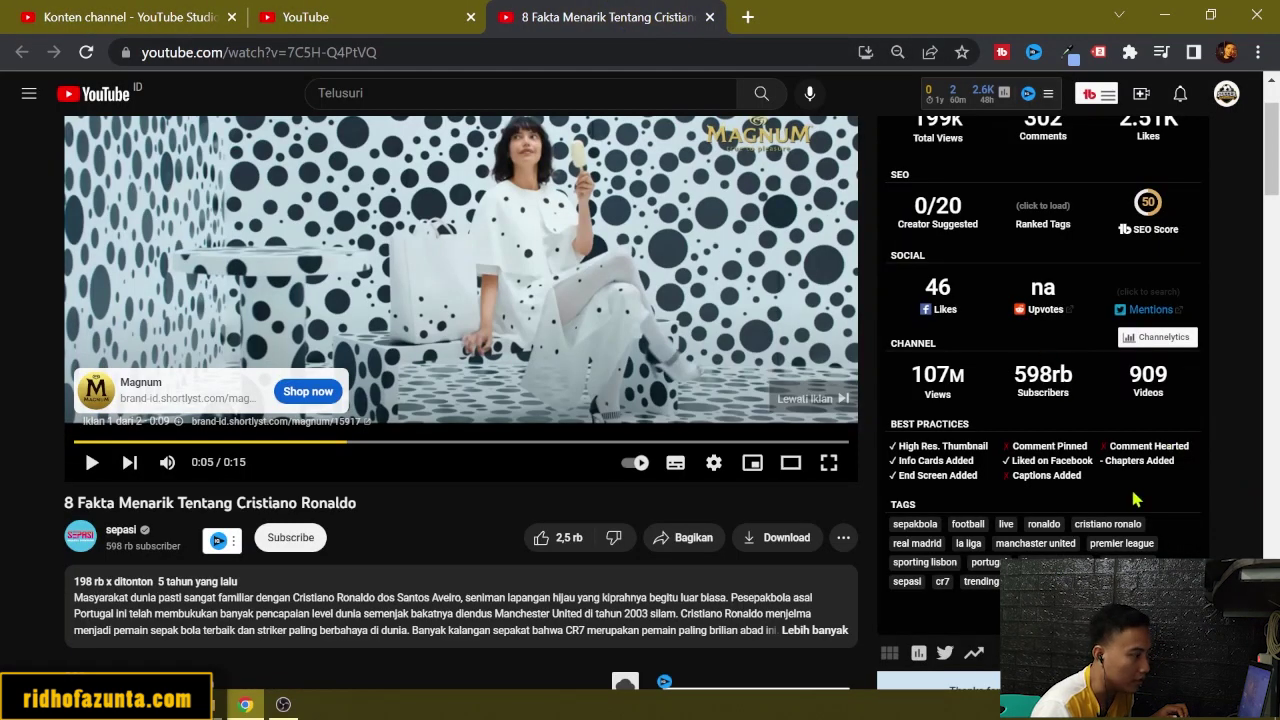
pyautogui.scroll(-1, 1137, 494)
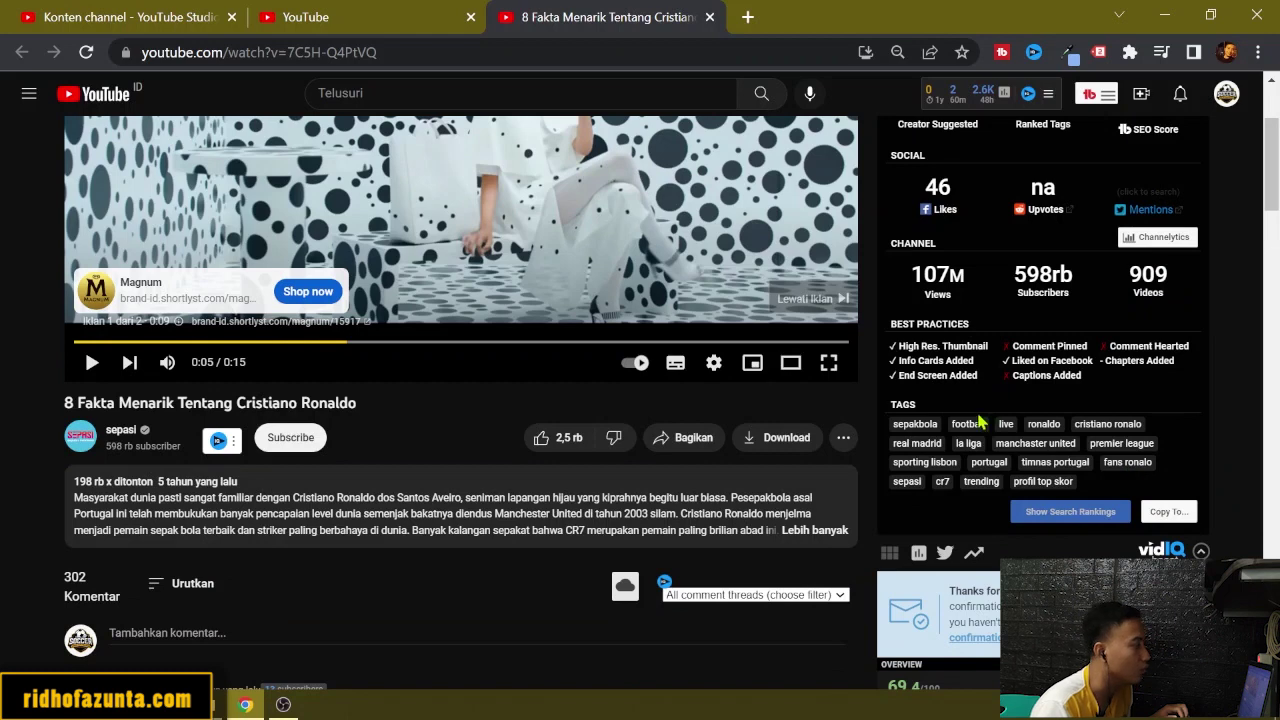
pyautogui.click(168, 17)
# Clear all of the video's tags and refill them with the tag paragraph running from "cristiano ronaldo" to "real madrid" in the description.
pyautogui.scroll(-2, 520, 442)
pyautogui.scroll(3, 520, 442)
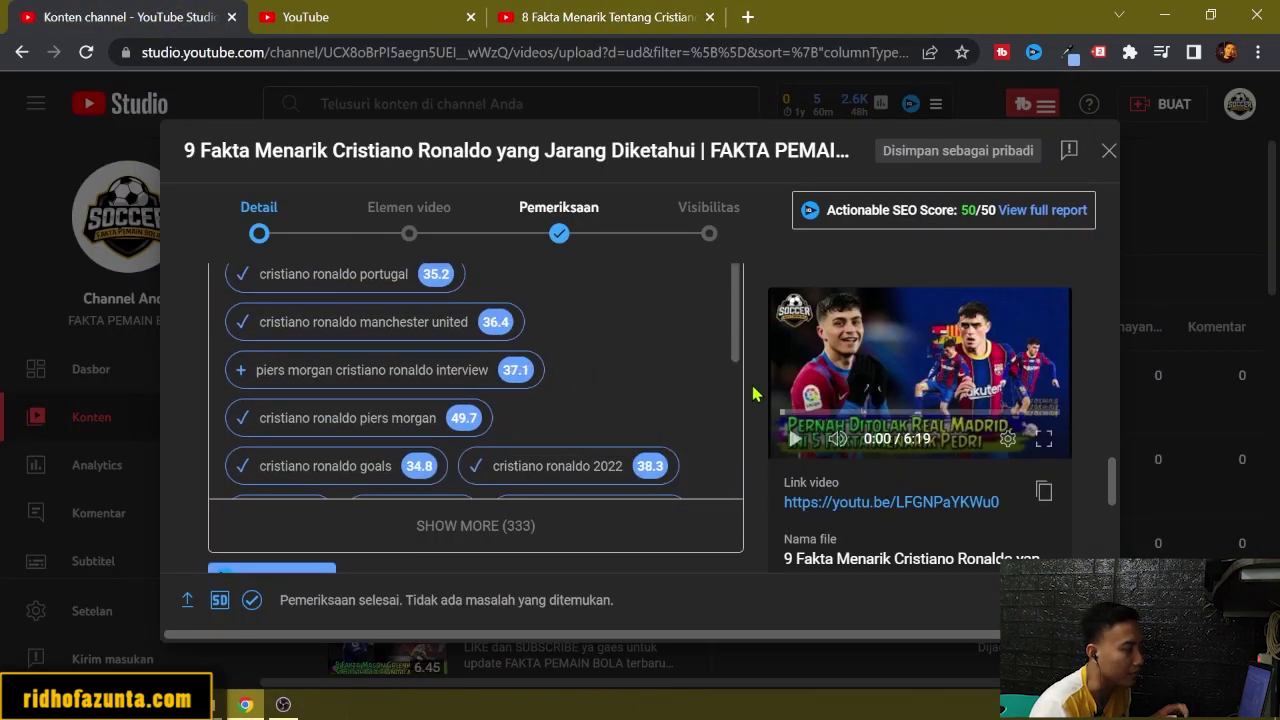
pyautogui.scroll(10, 758, 396)
pyautogui.scroll(5, 314, 357)
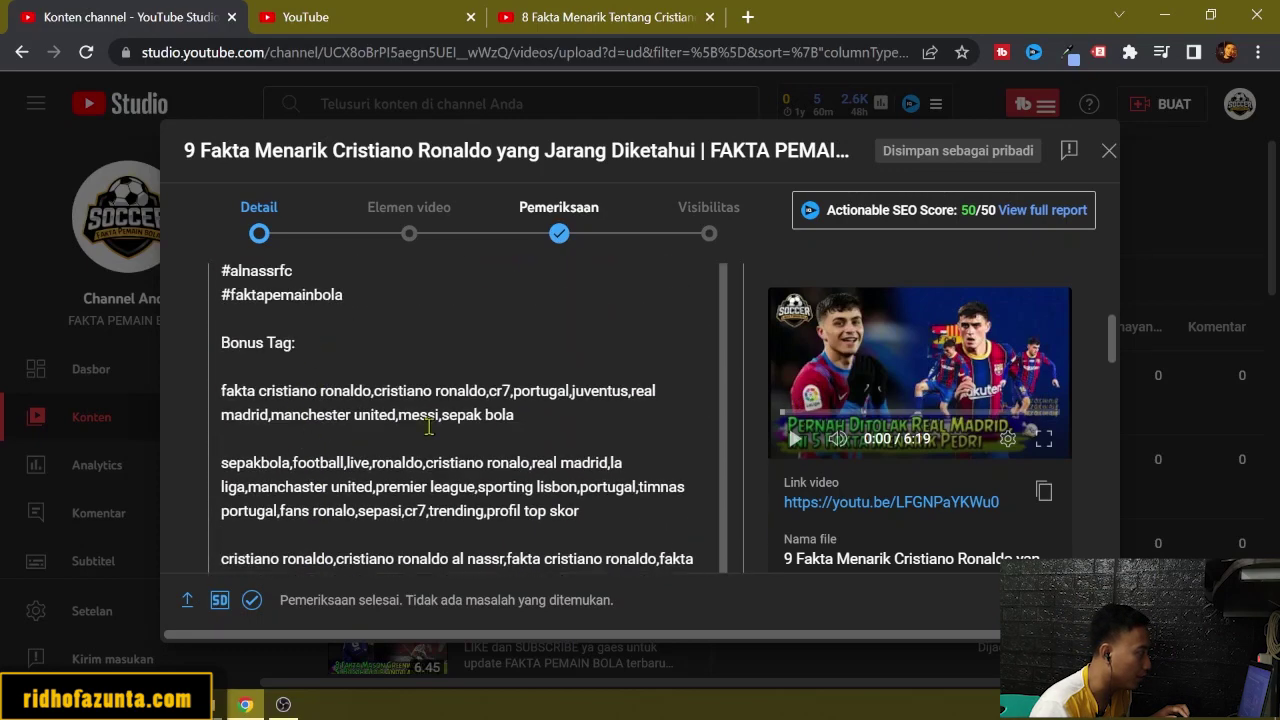
pyautogui.scroll(-3, 428, 426)
pyautogui.moveTo(222, 440); pyautogui.dragTo(510, 416)
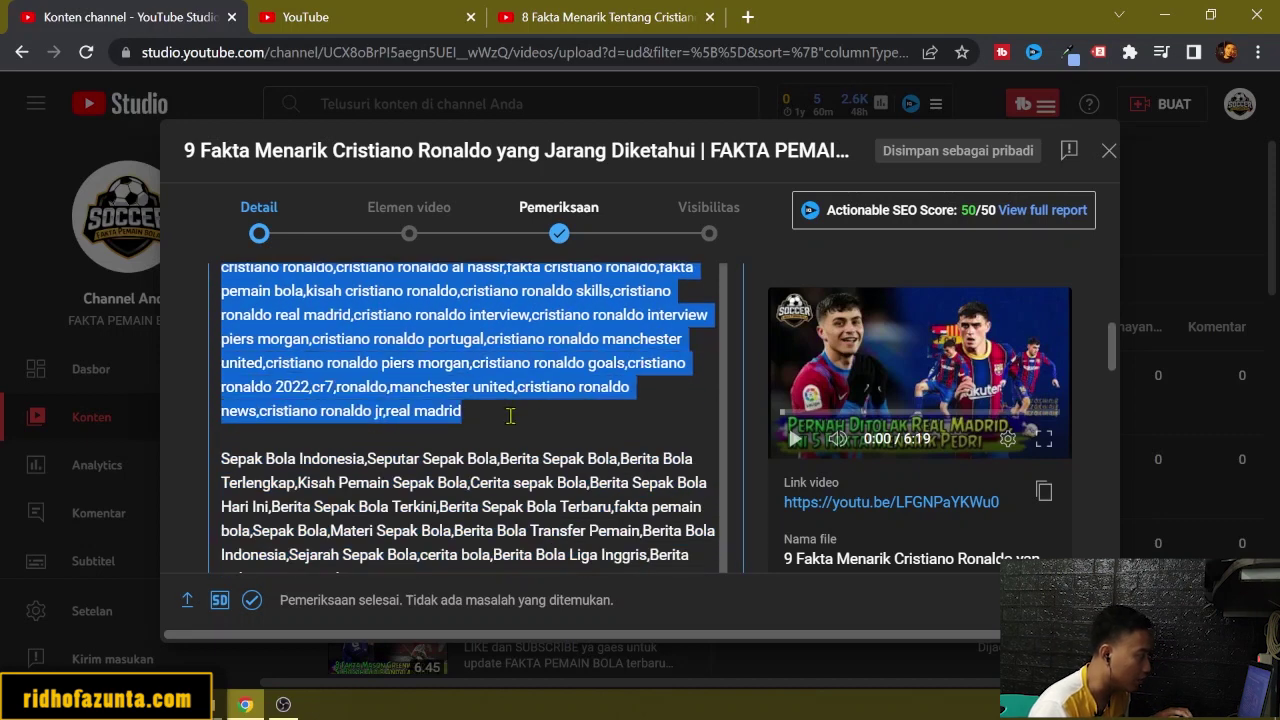
pyautogui.scroll(-15, 803, 460)
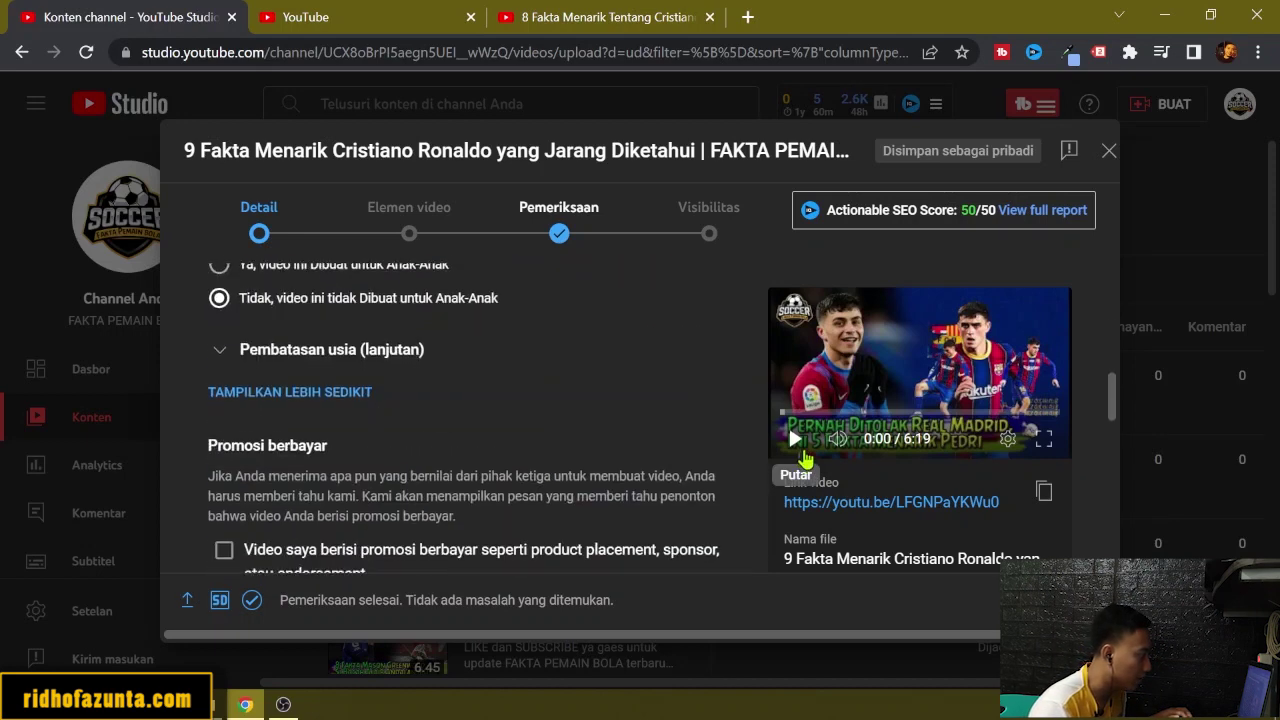
pyautogui.scroll(-3, 803, 460)
pyautogui.scroll(5, 748, 457)
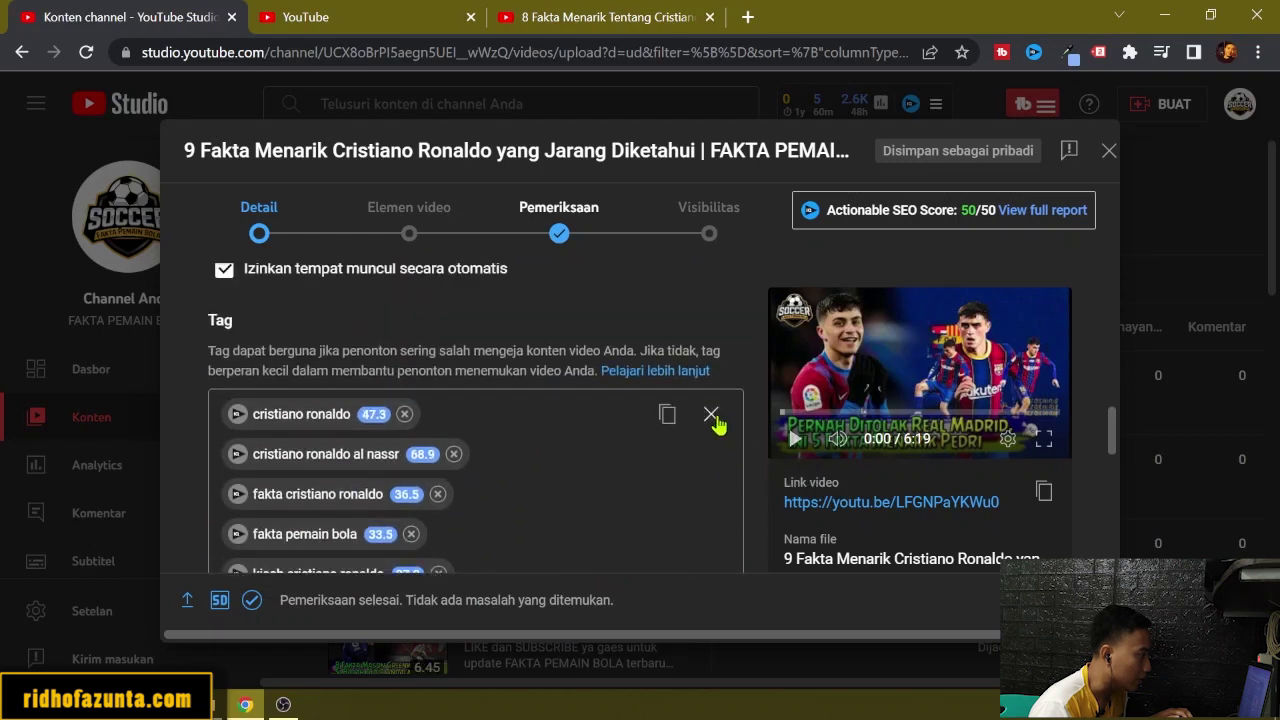
pyautogui.click(711, 420)
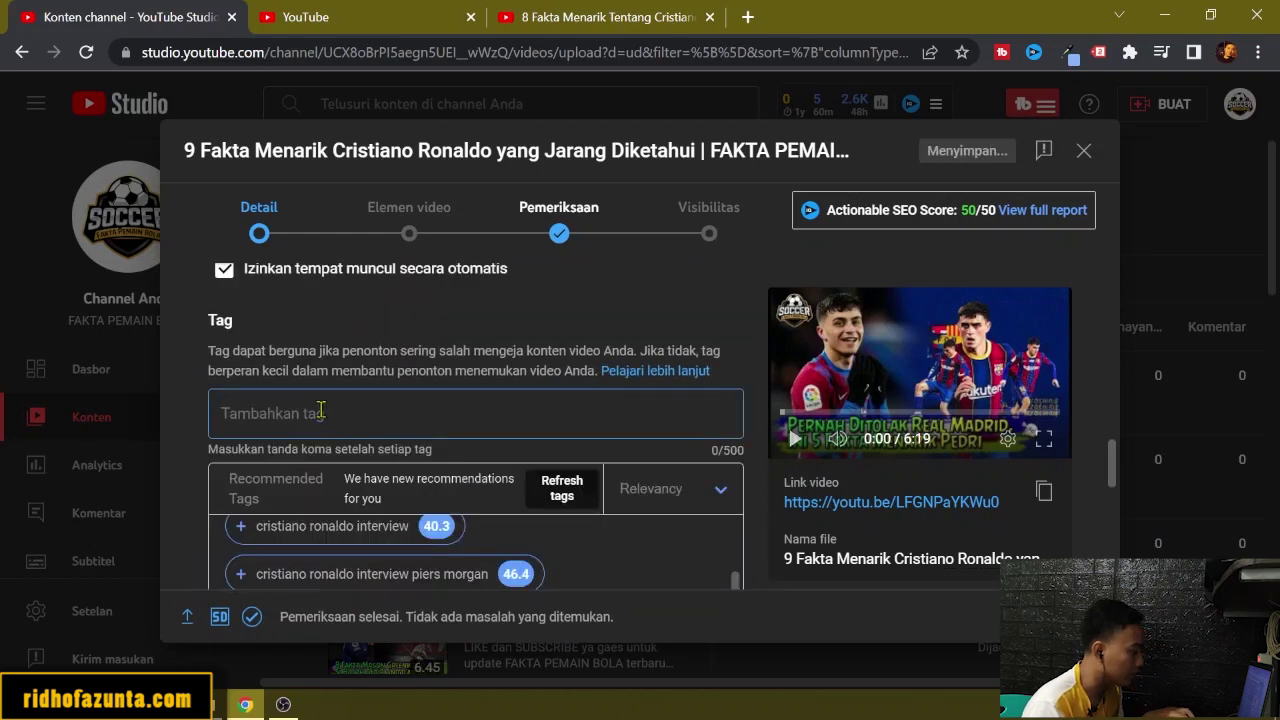
pyautogui.hotkey('ctrl', 'v')
pyautogui.scroll(-3, 555, 458)
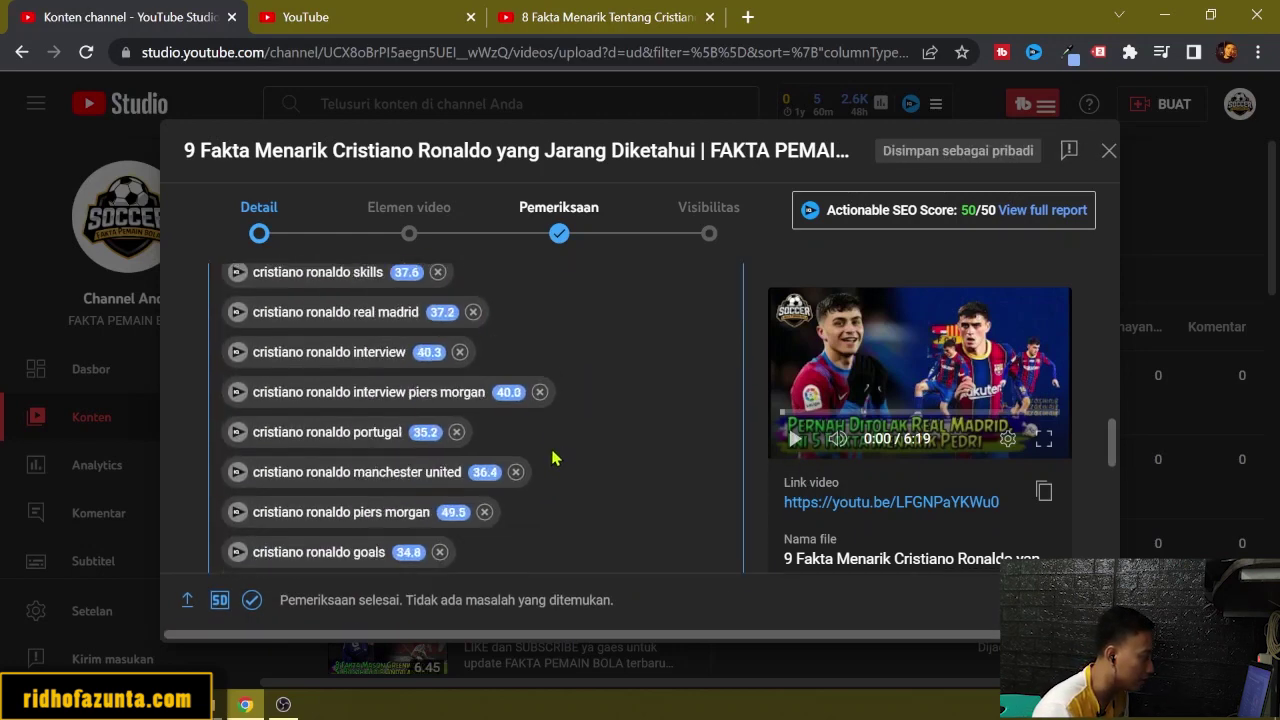
pyautogui.scroll(-3, 555, 458)
pyautogui.scroll(5, 557, 447)
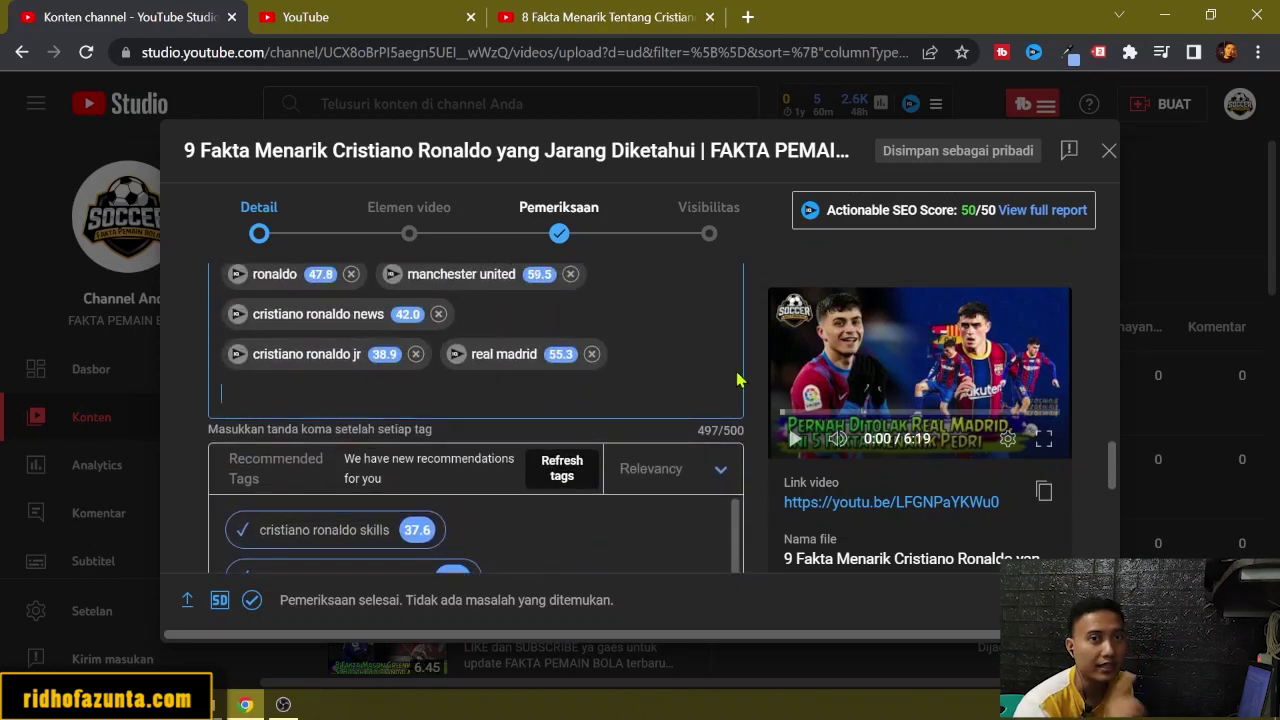
# Choose Hiburan as the video's category and go on to the comment and rating settings.
pyautogui.scroll(-10, 650, 435)
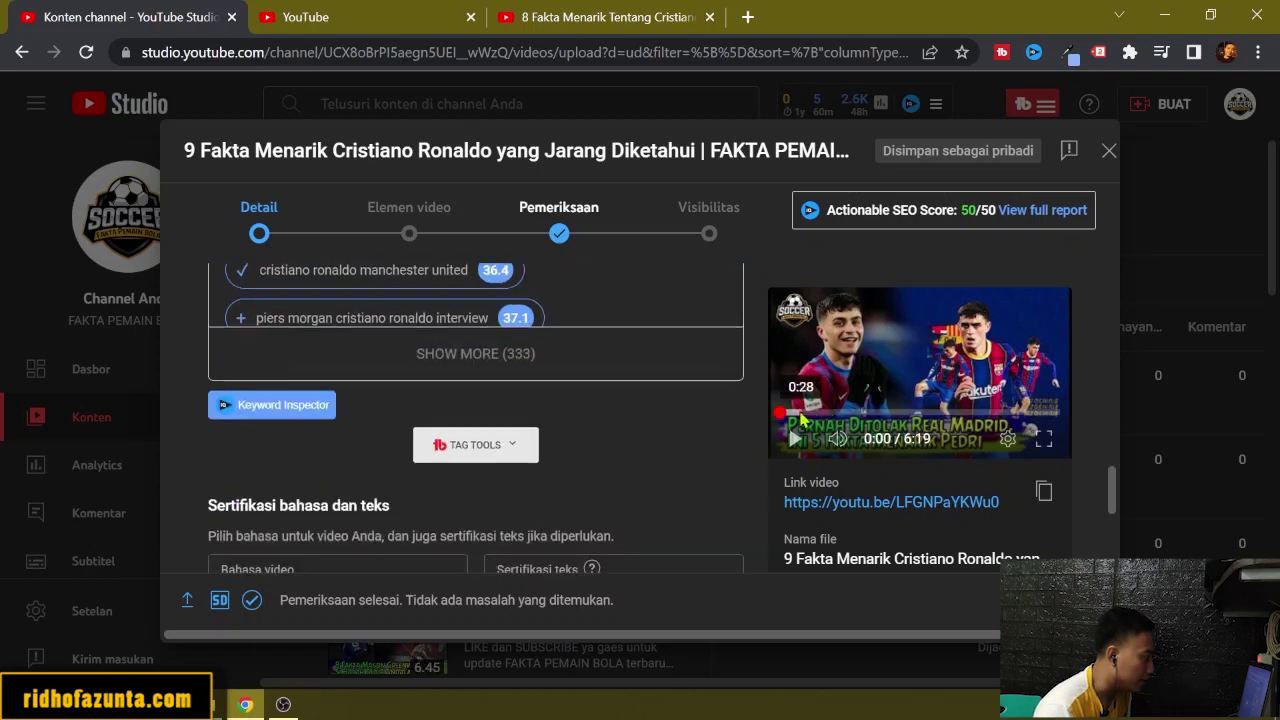
pyautogui.scroll(2, 540, 450)
pyautogui.scroll(-1, 300, 405)
pyautogui.scroll(-3, 340, 430)
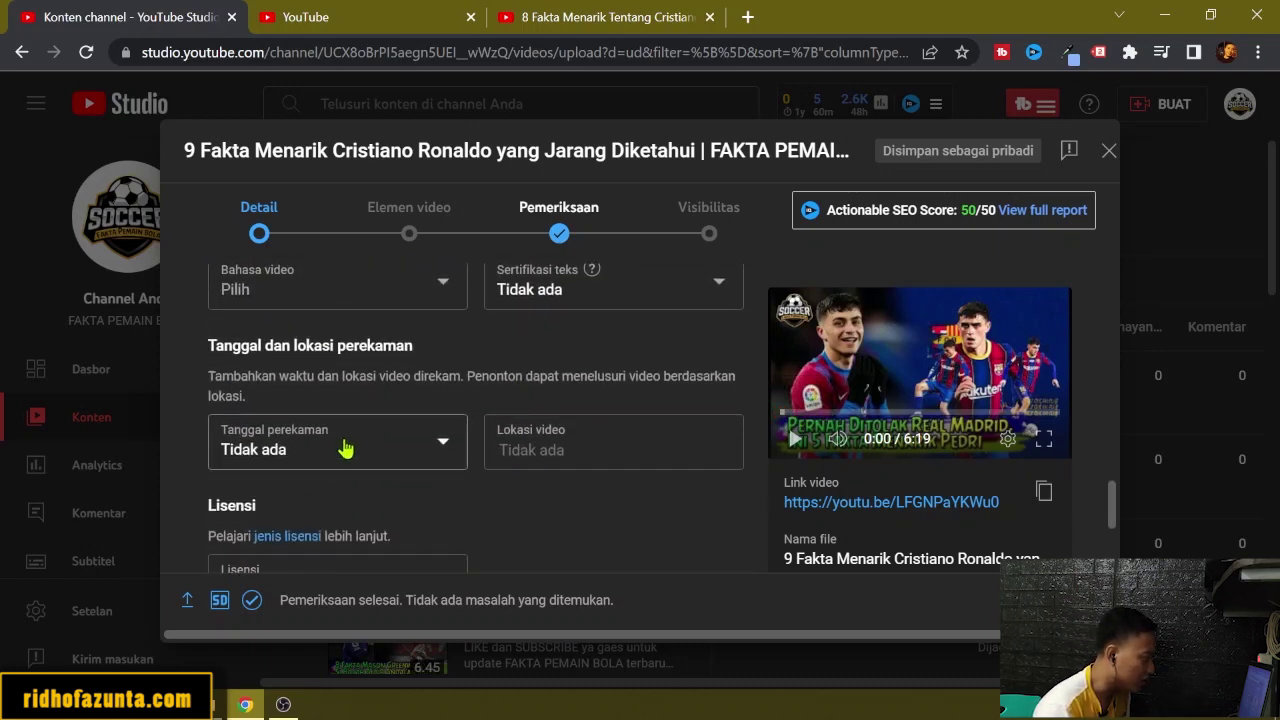
pyautogui.scroll(-4, 337, 457)
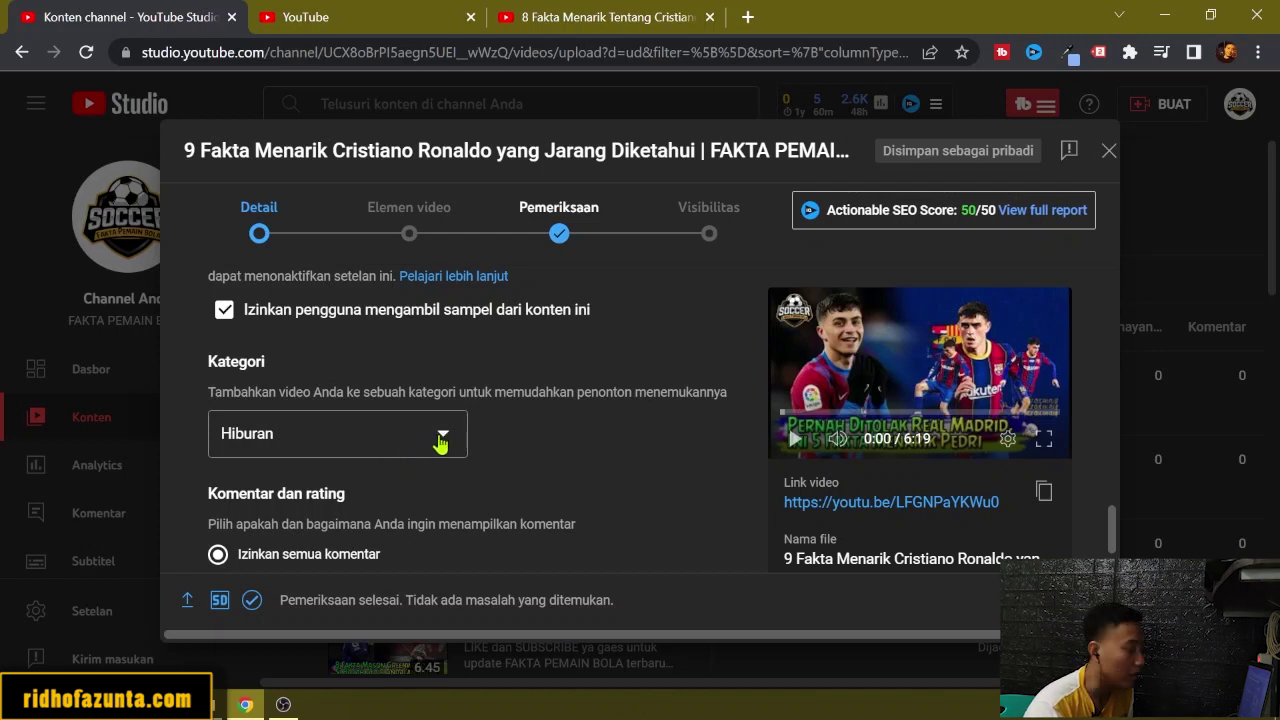
pyautogui.click(440, 443)
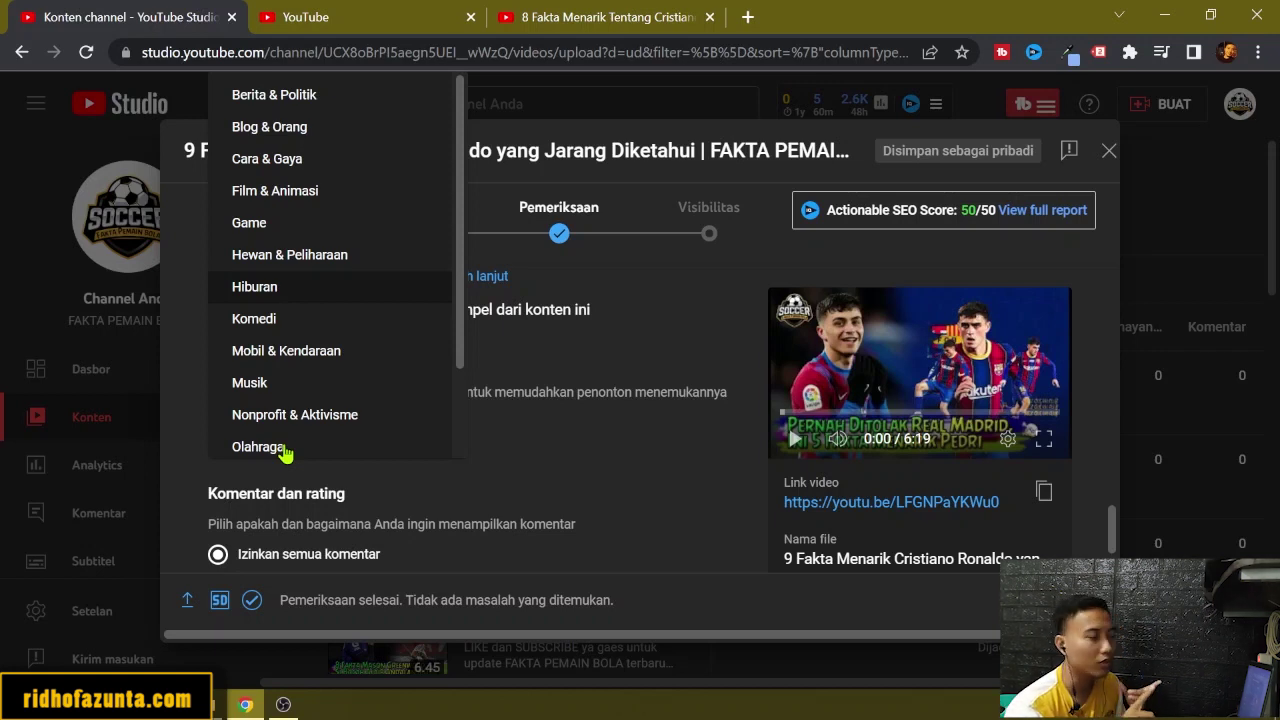
pyautogui.click(268, 290)
pyautogui.scroll(-2, 555, 500)
pyautogui.scroll(-2, 480, 470)
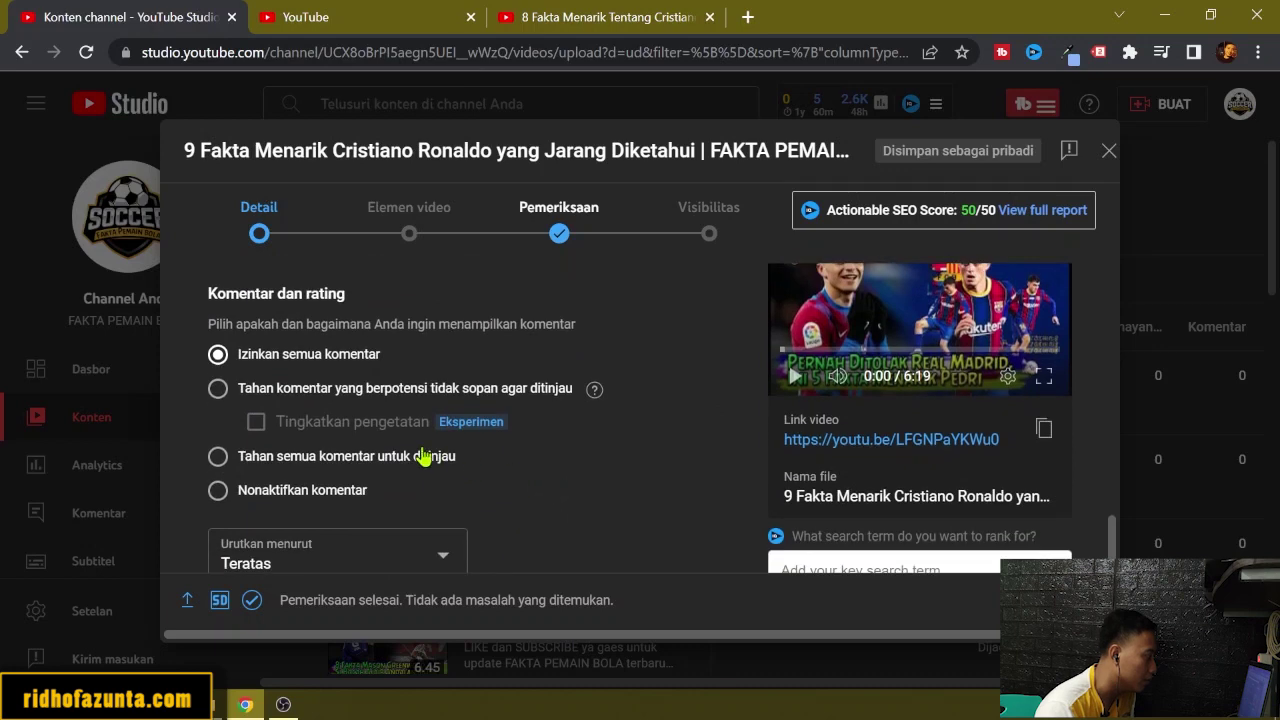
# Check the comment and rating settings and go on to the Elemen video stage.
pyautogui.scroll(2, 310, 440)
pyautogui.scroll(-3, 290, 452)
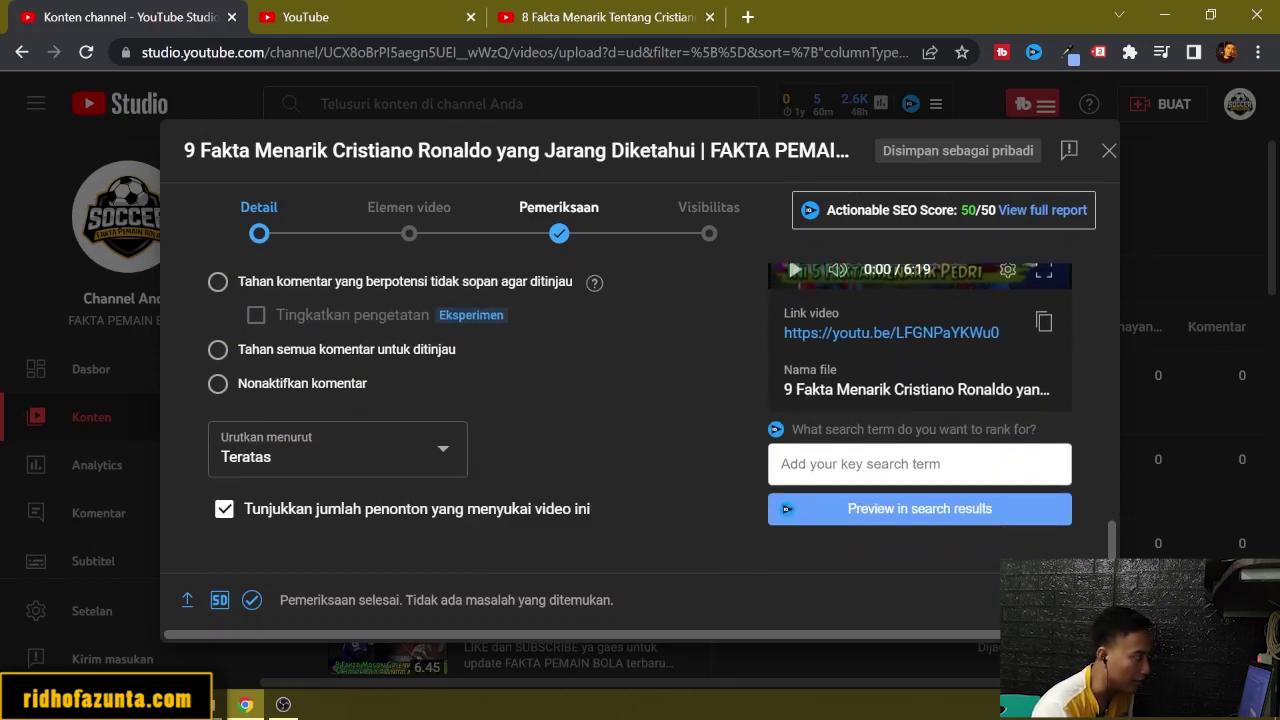
pyautogui.click(1052, 600)
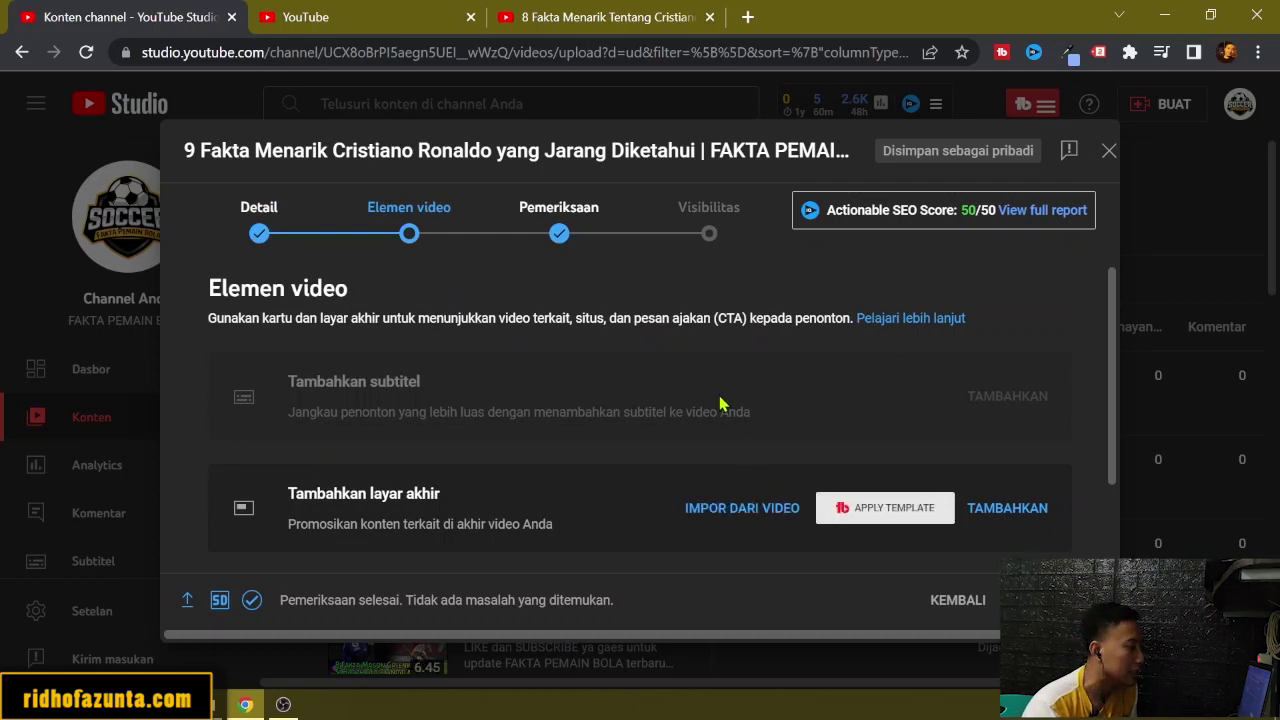
# Add an end screen by importing the elements from the most recent video, and save it.
pyautogui.scroll(-1, 722, 404)
pyautogui.scroll(1, 720, 398)
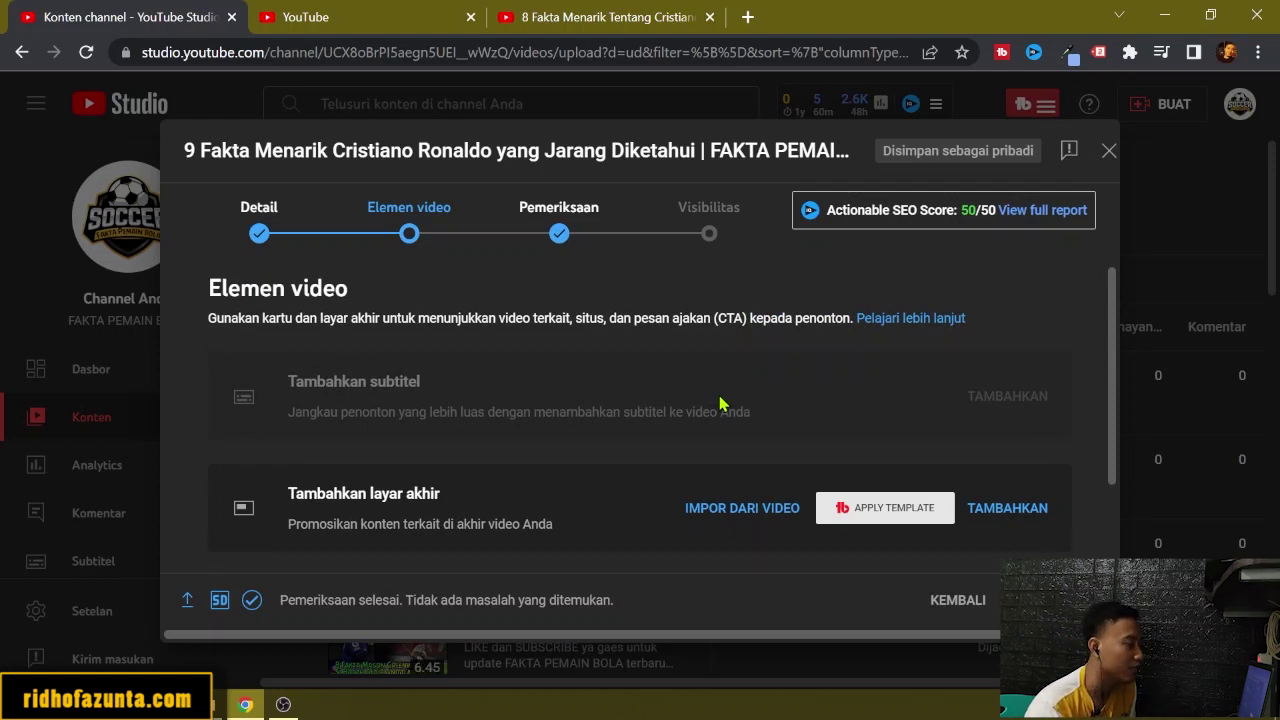
pyautogui.scroll(-1, 535, 394)
pyautogui.scroll(1, 450, 386)
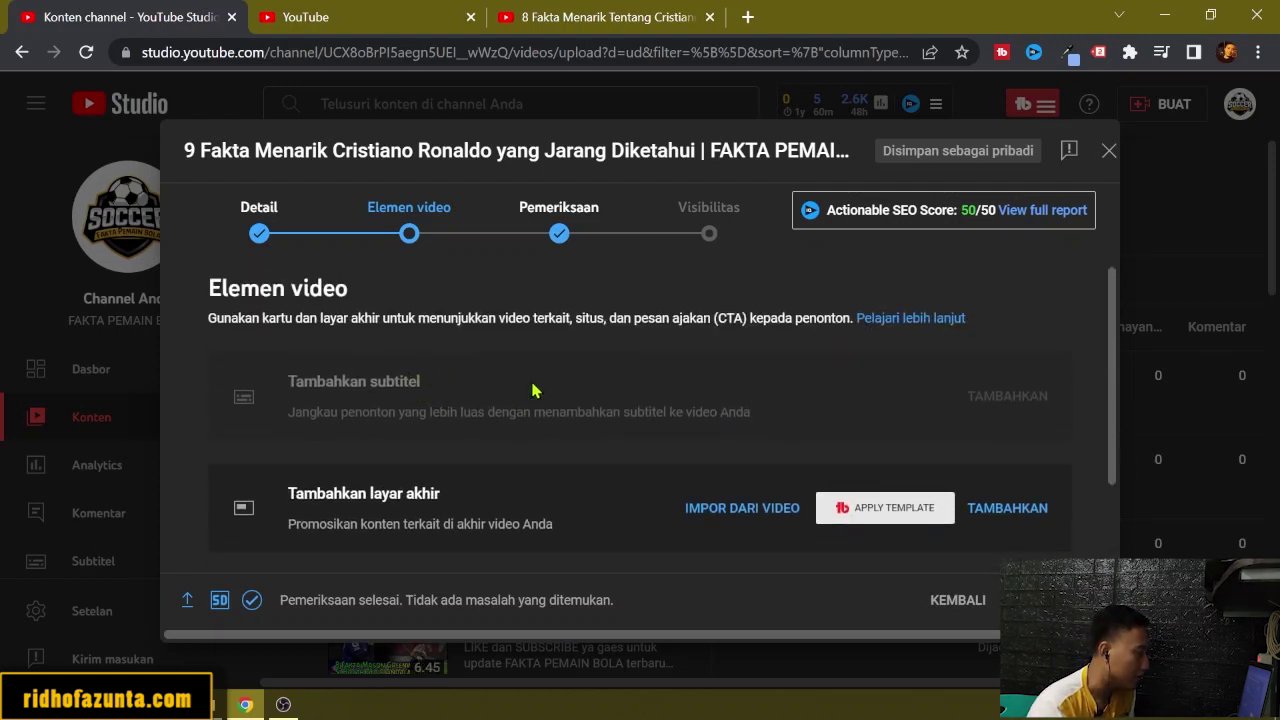
pyautogui.scroll(-1, 533, 390)
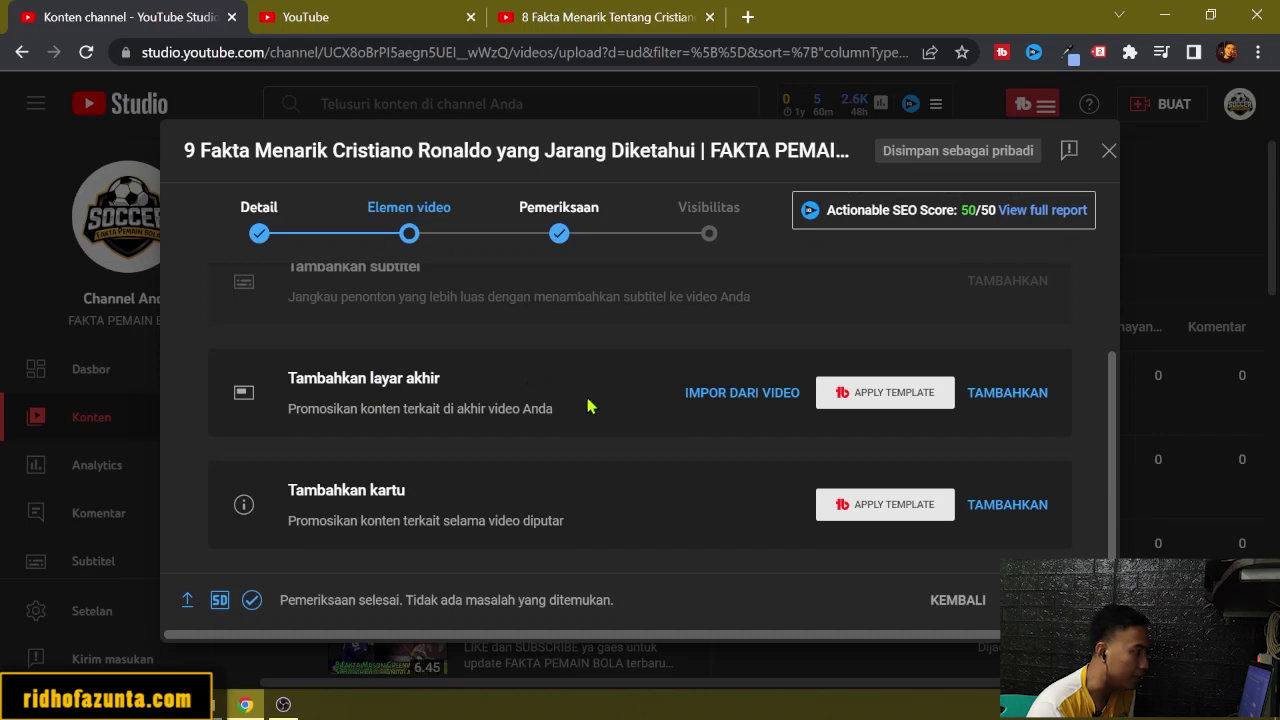
pyautogui.click(1006, 393)
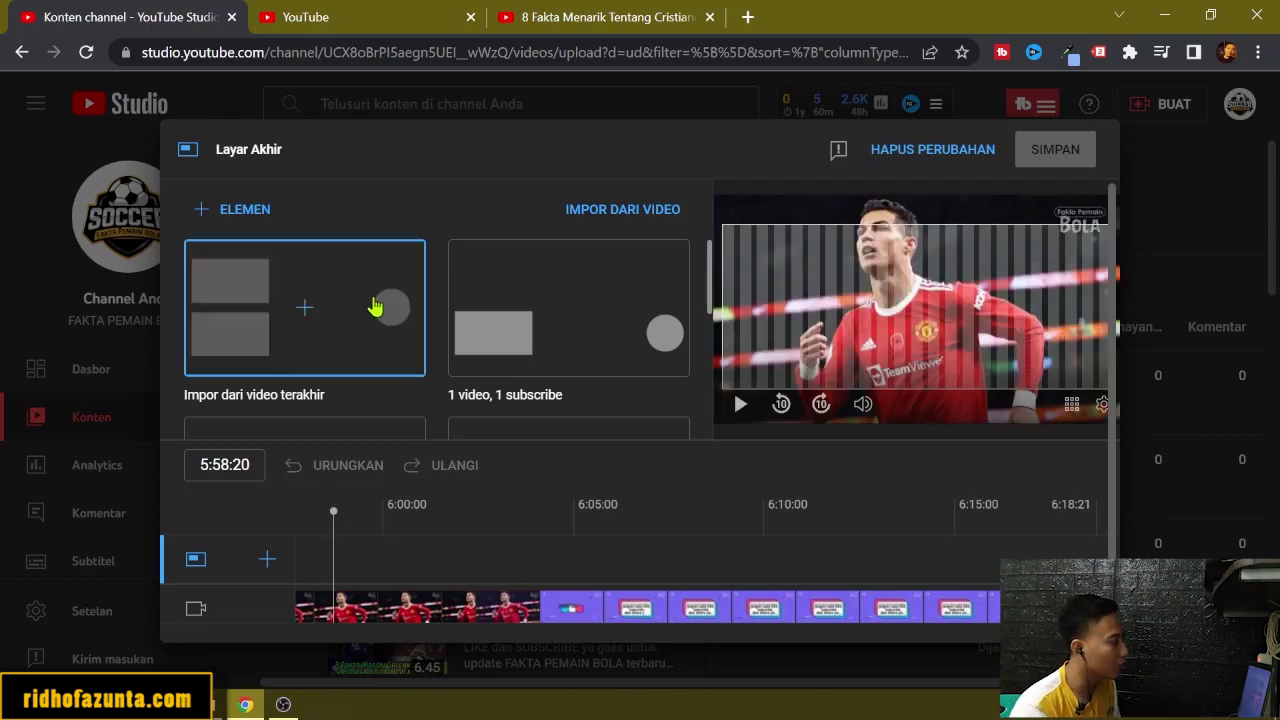
pyautogui.click(323, 309)
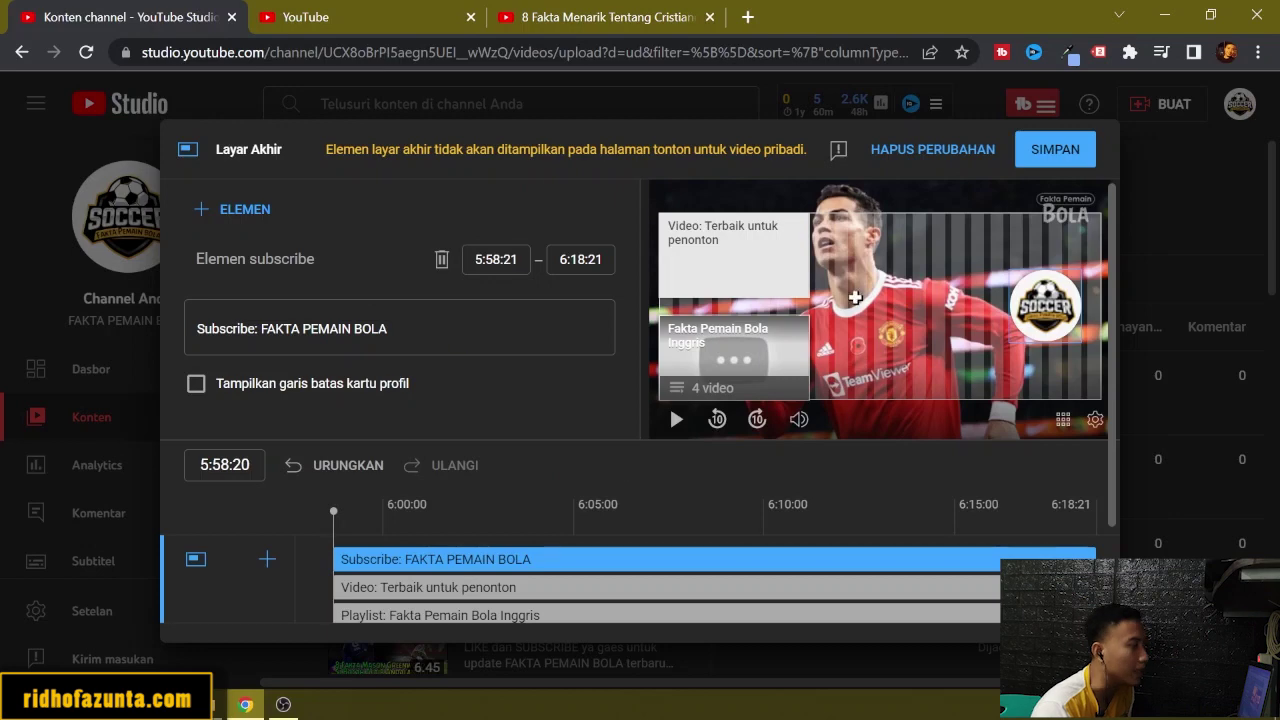
pyautogui.click(1064, 152)
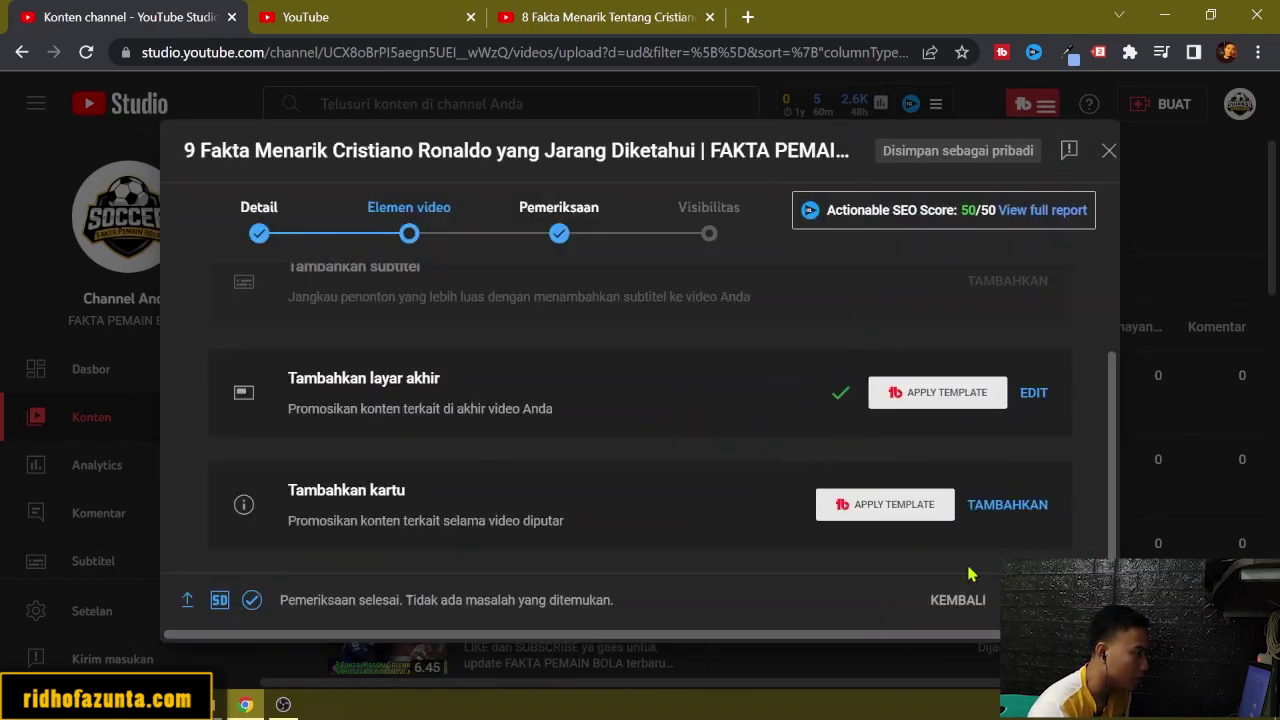
# Add a video card at 4:10:14 linking to the channel's "8 Fakta Menarik tentang Striker Real Madrid Vinicius J…" video, and save it.
pyautogui.scroll(2, 530, 428)
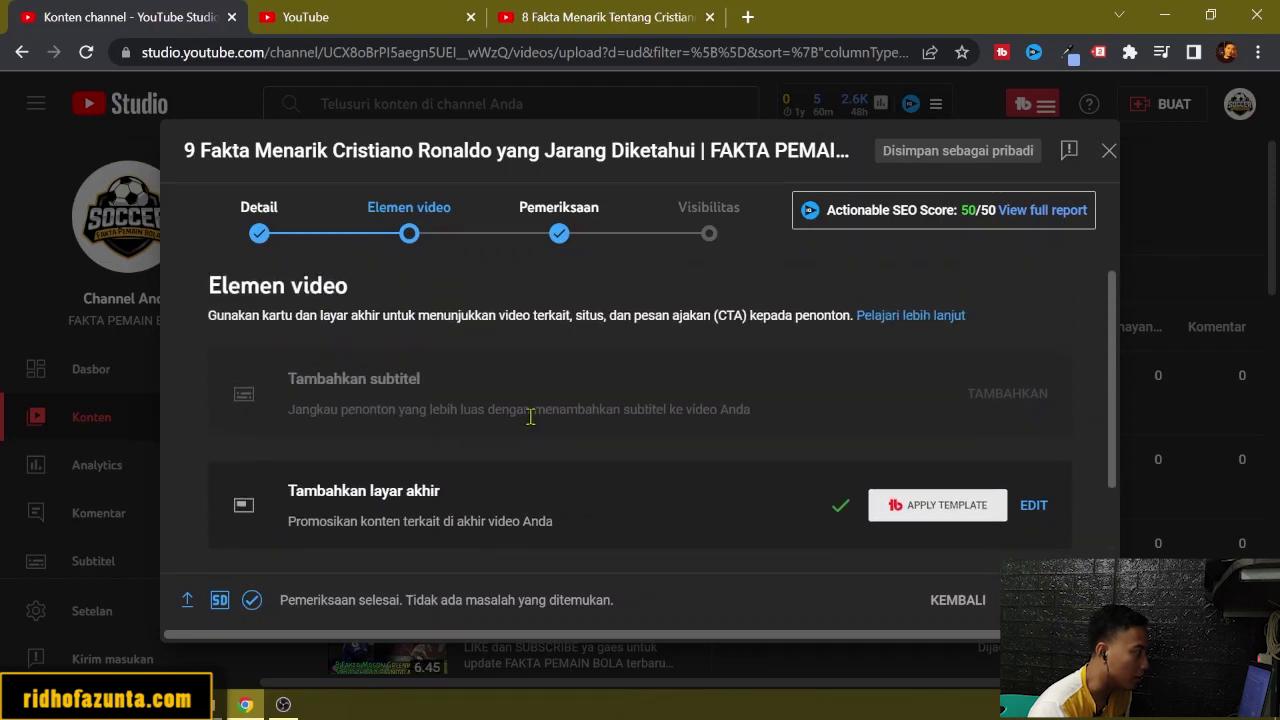
pyautogui.scroll(-2, 592, 420)
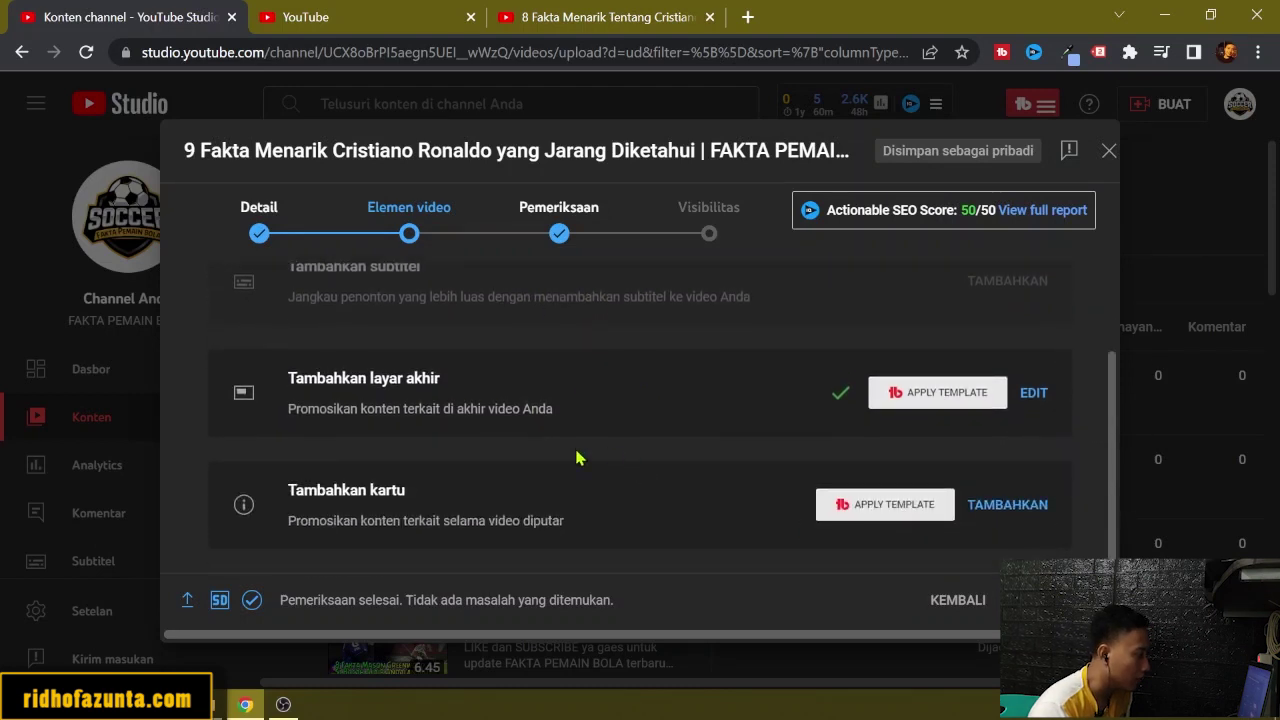
pyautogui.click(1005, 506)
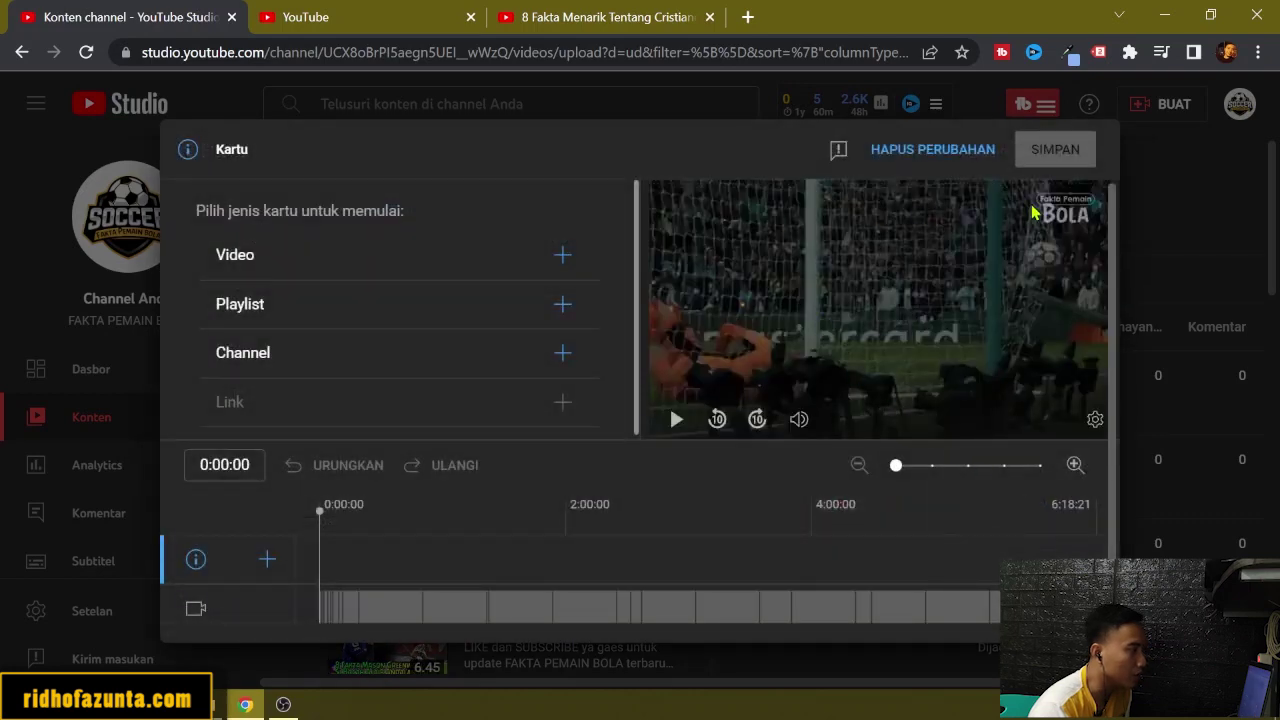
pyautogui.click(628, 20)
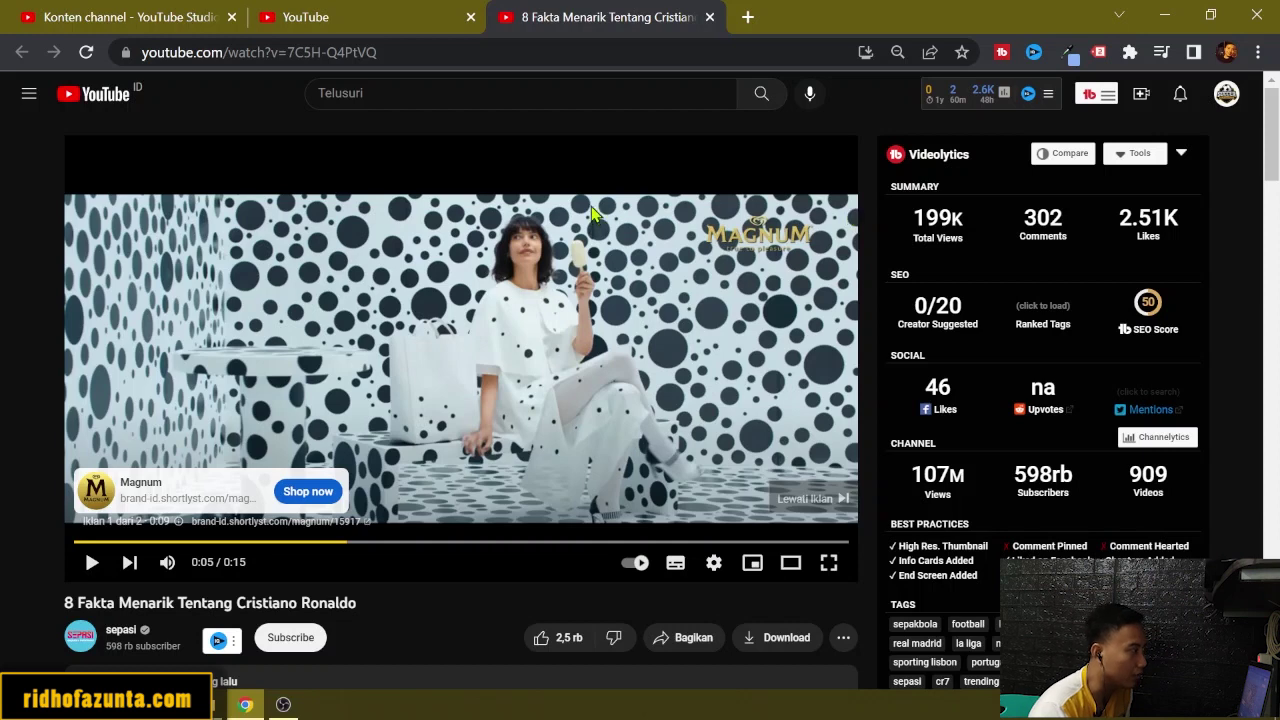
pyautogui.click(150, 17)
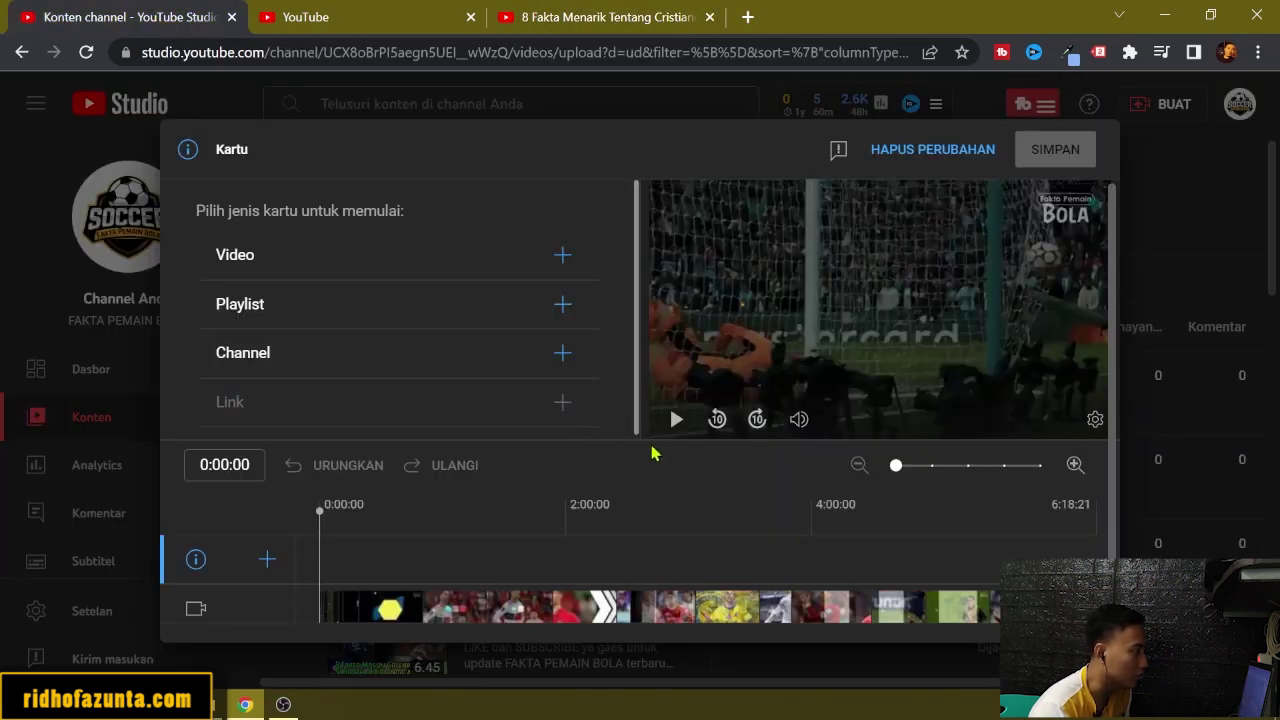
pyautogui.scroll(-1, 789, 457)
pyautogui.scroll(1, 808, 437)
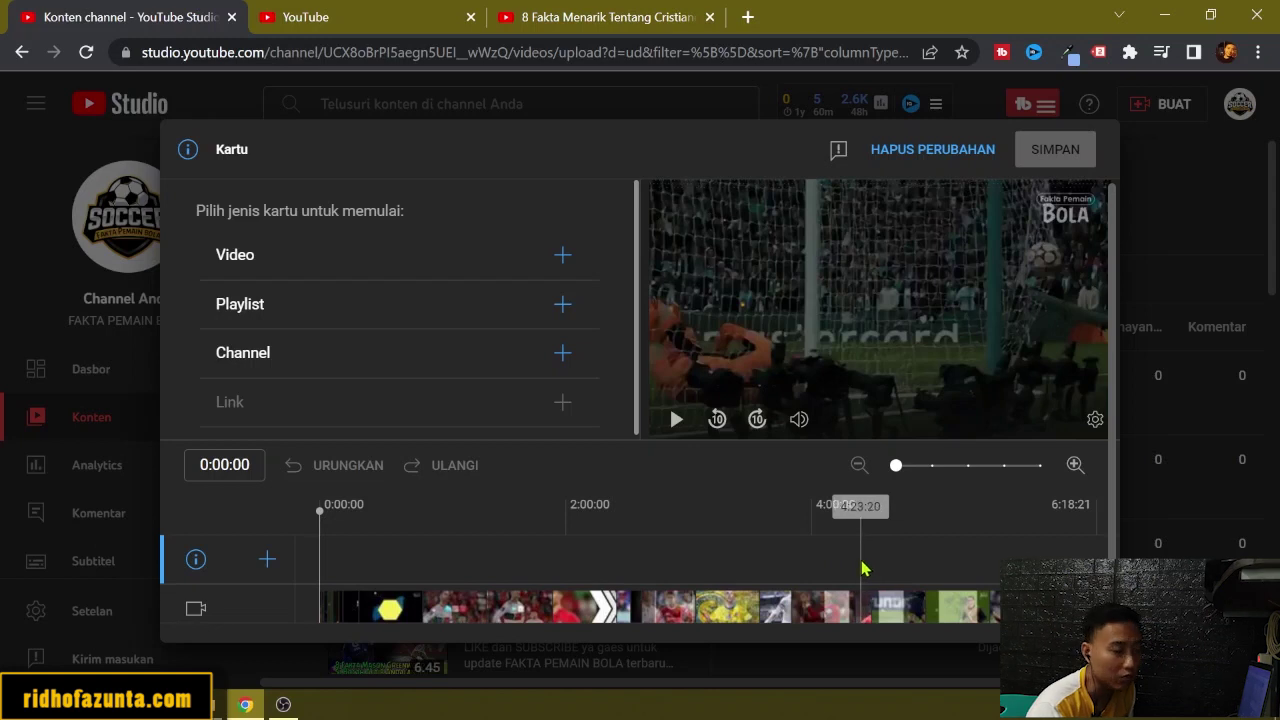
pyautogui.click(834, 556)
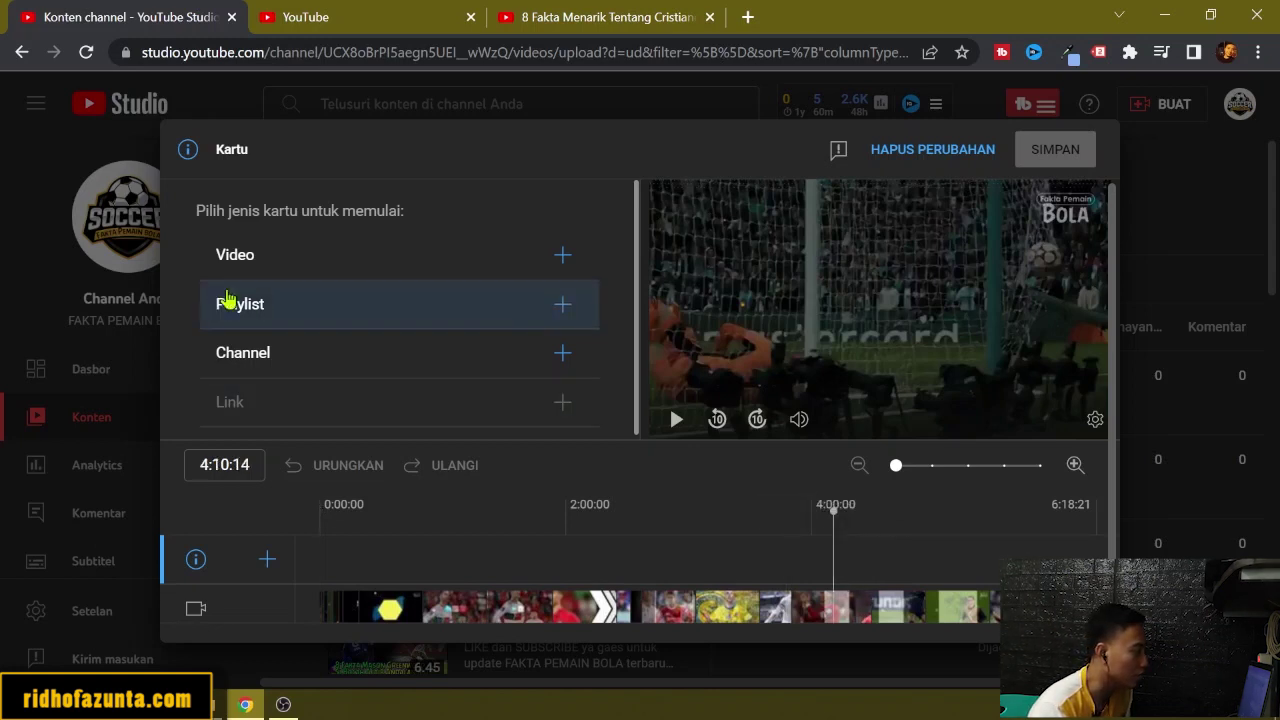
pyautogui.click(567, 258)
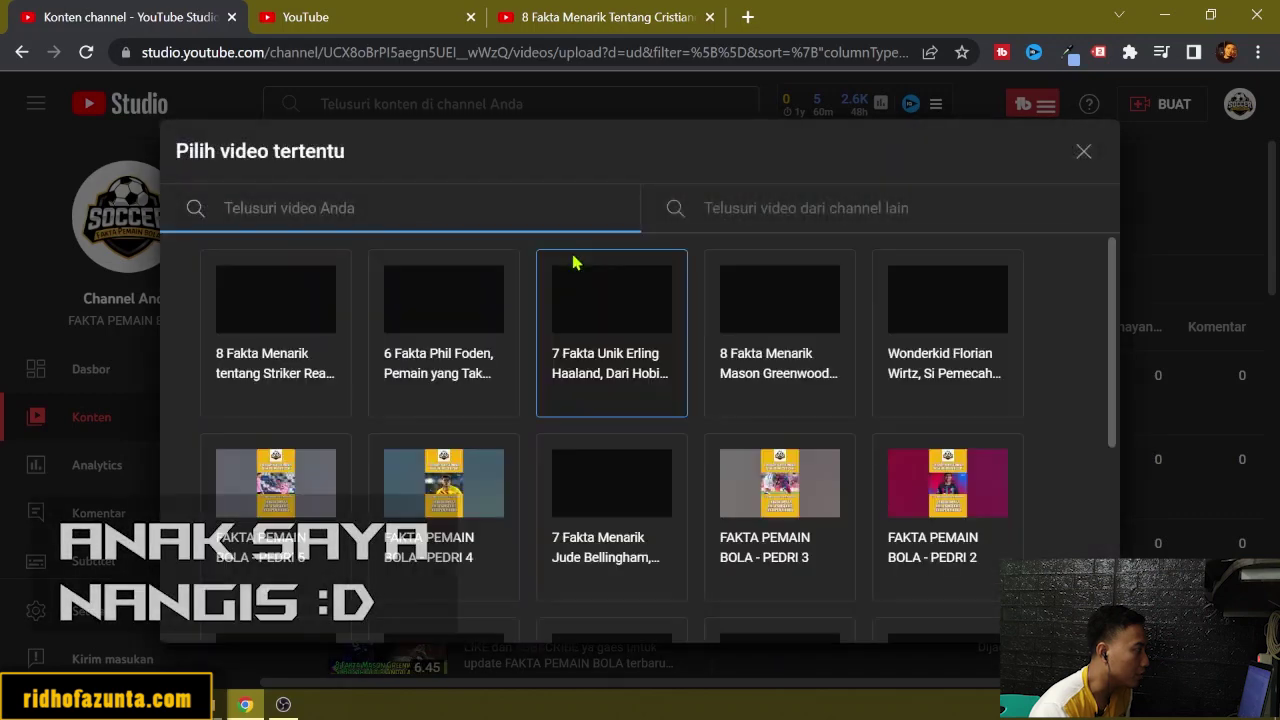
pyautogui.click(305, 328)
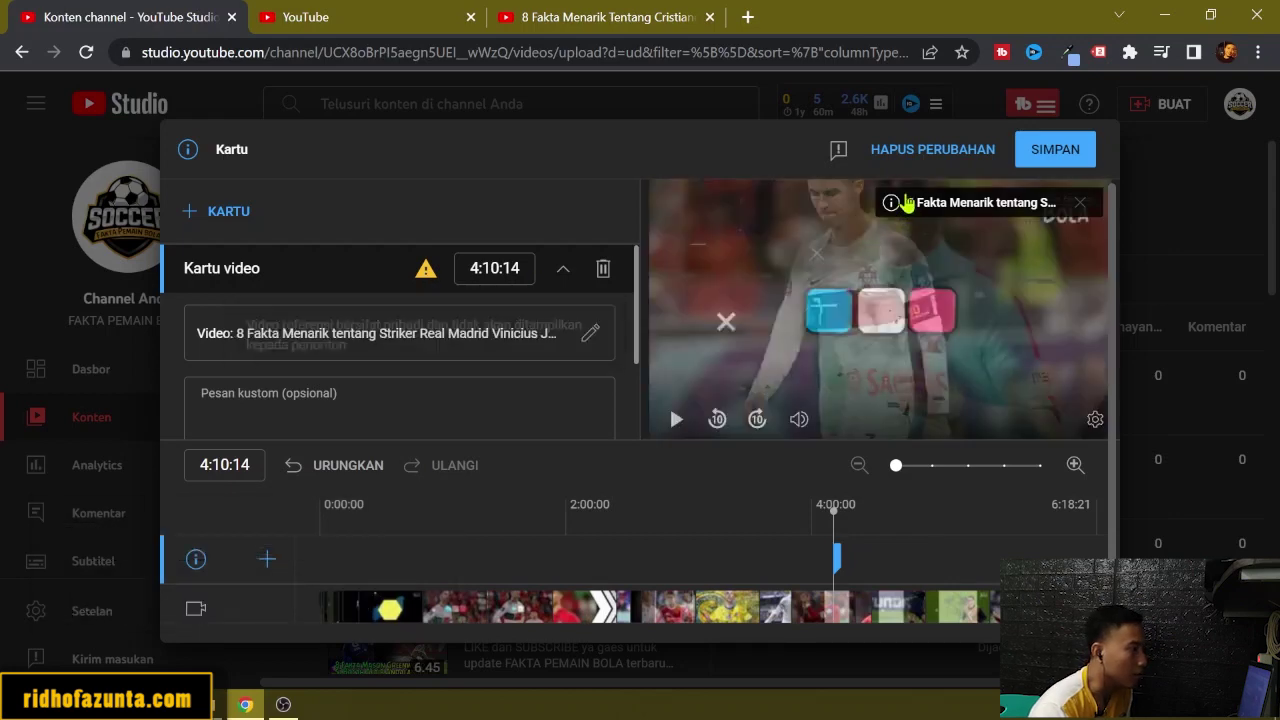
pyautogui.click(1049, 150)
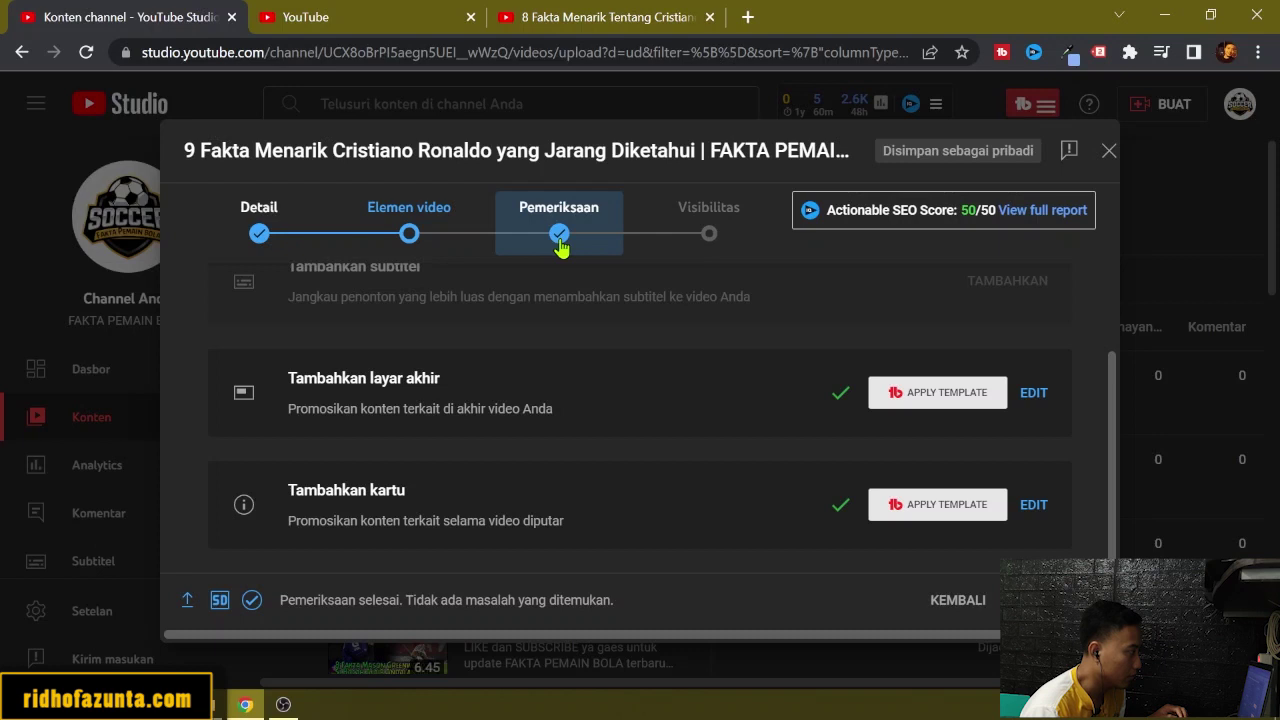
# View the copyright check in the Pemeriksaan stage and go on to the Visibilitas options.
pyautogui.click(559, 236)
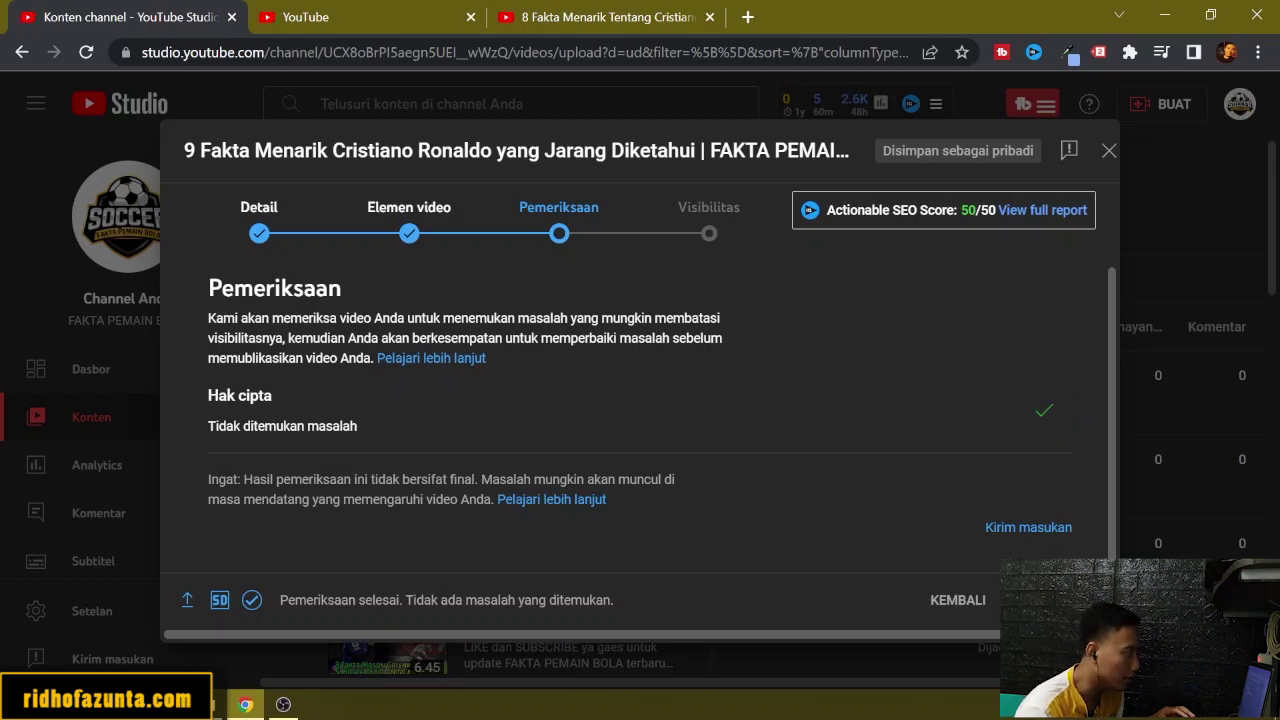
pyautogui.click(1040, 600)
pyautogui.scroll(-1, 602, 410)
pyautogui.scroll(-2, 602, 410)
pyautogui.scroll(3, 602, 415)
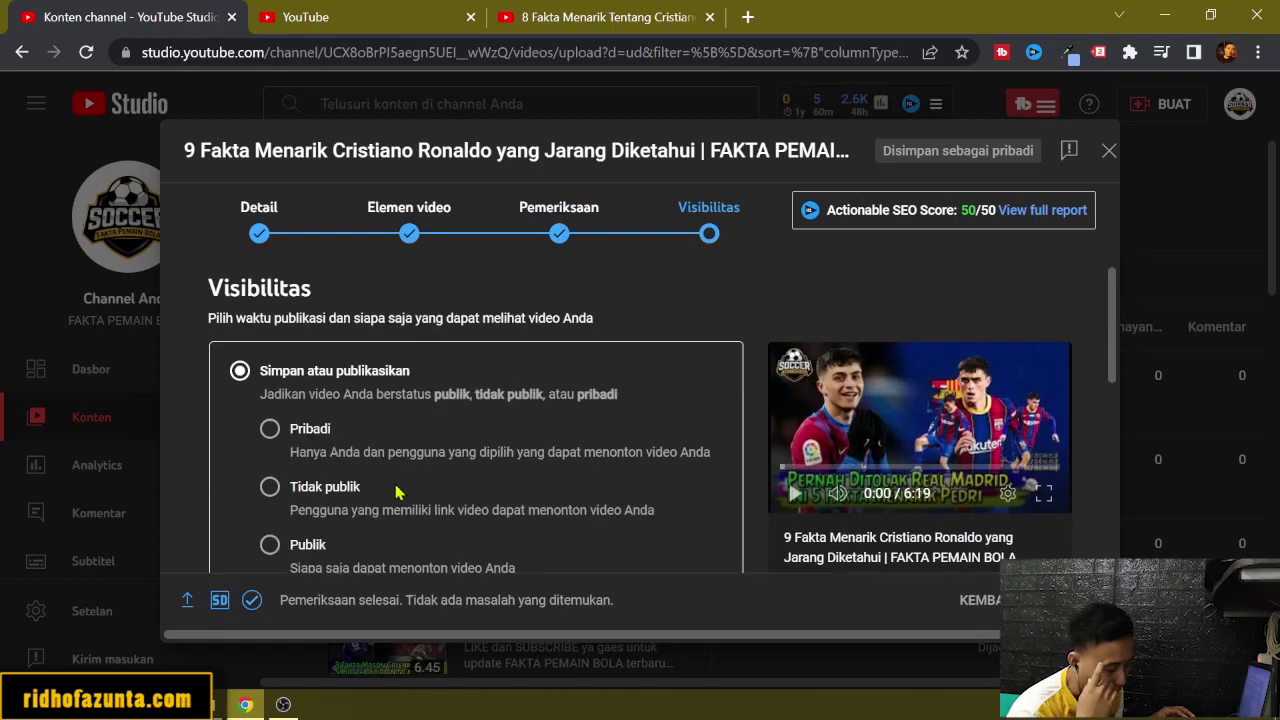
# Set the video's visibility to Publik under the save or publish option.
pyautogui.scroll(-1, 402, 490)
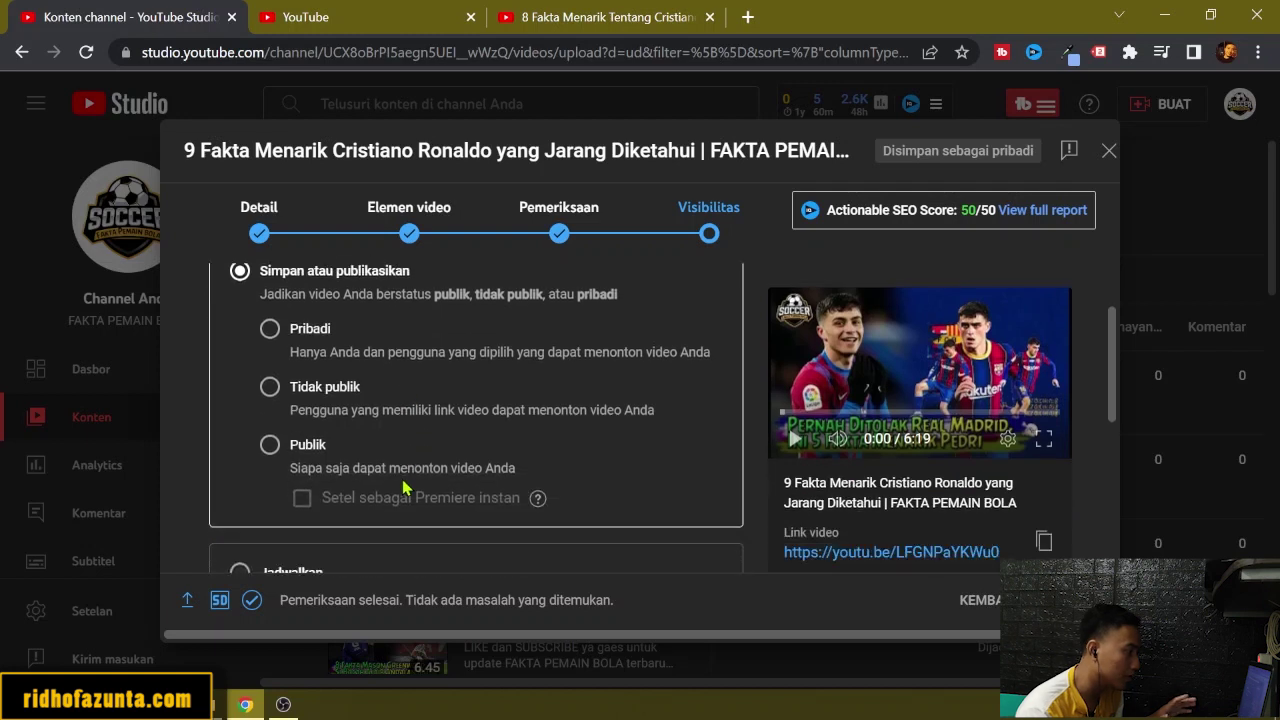
pyautogui.click(277, 449)
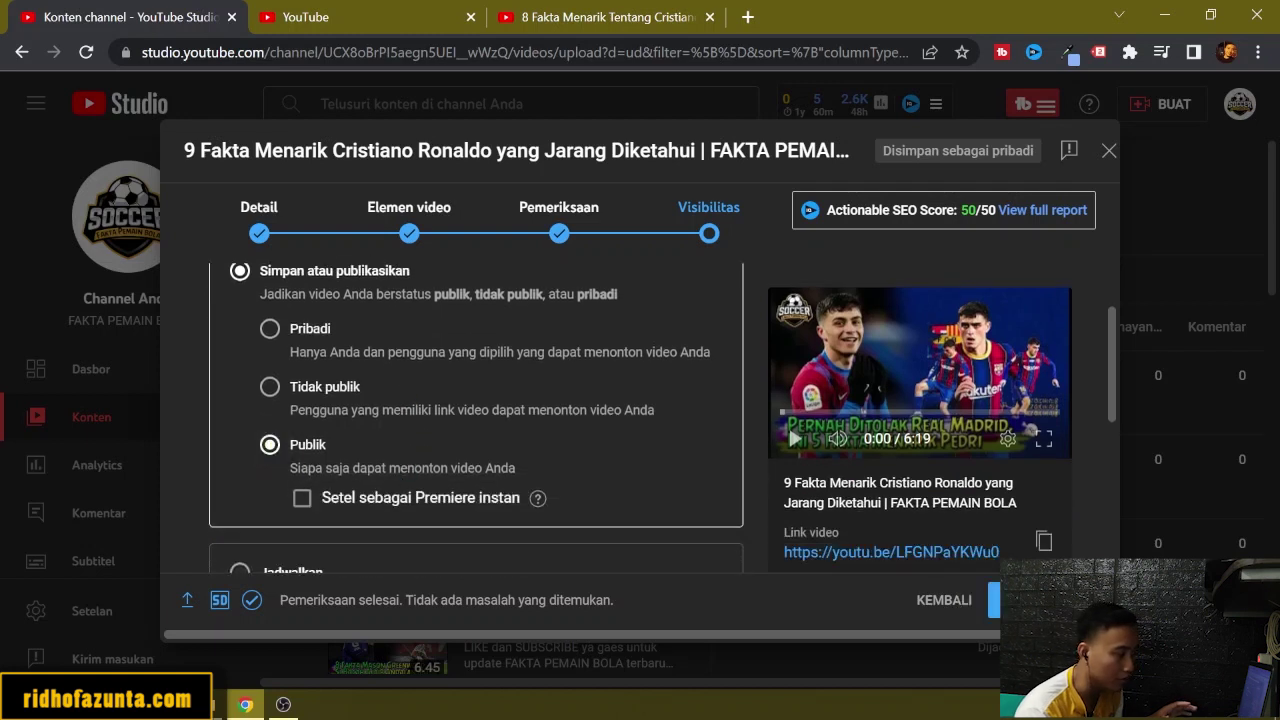
pyautogui.scroll(-2, 500, 425)
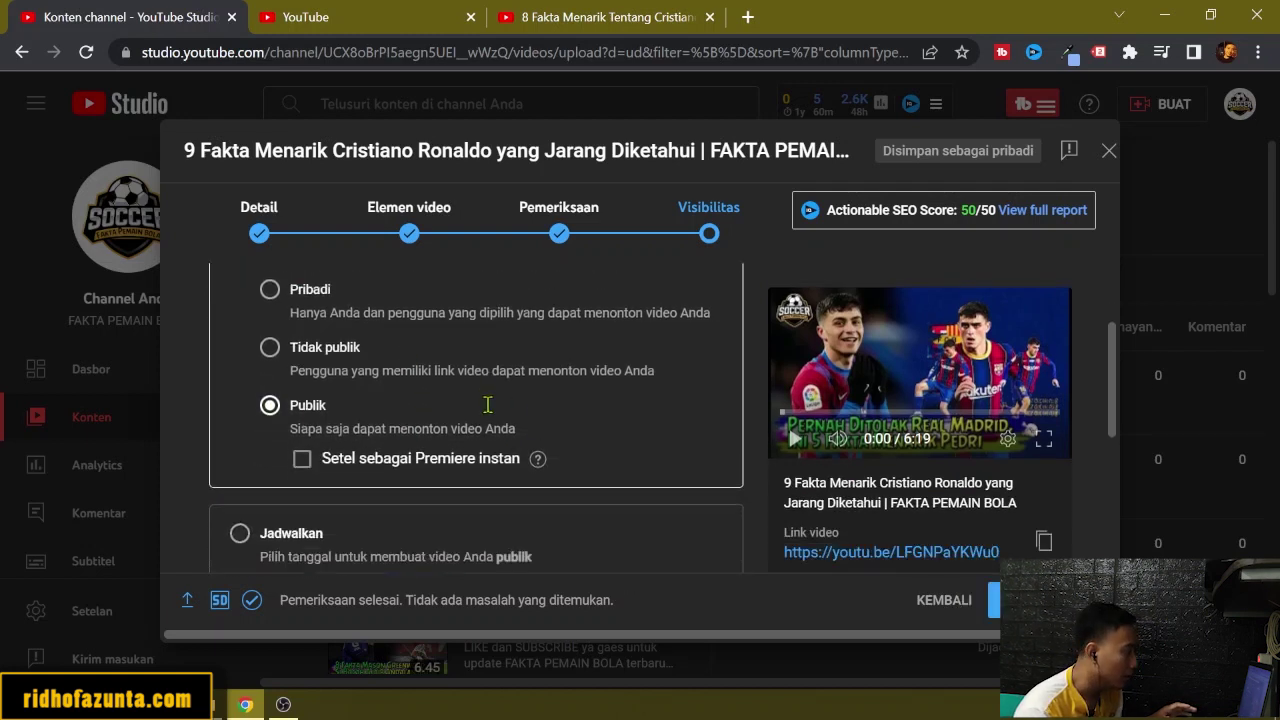
# Switch the video to scheduled publishing (Jadwalkan) and check today's date in the system calendar.
pyautogui.click(241, 374)
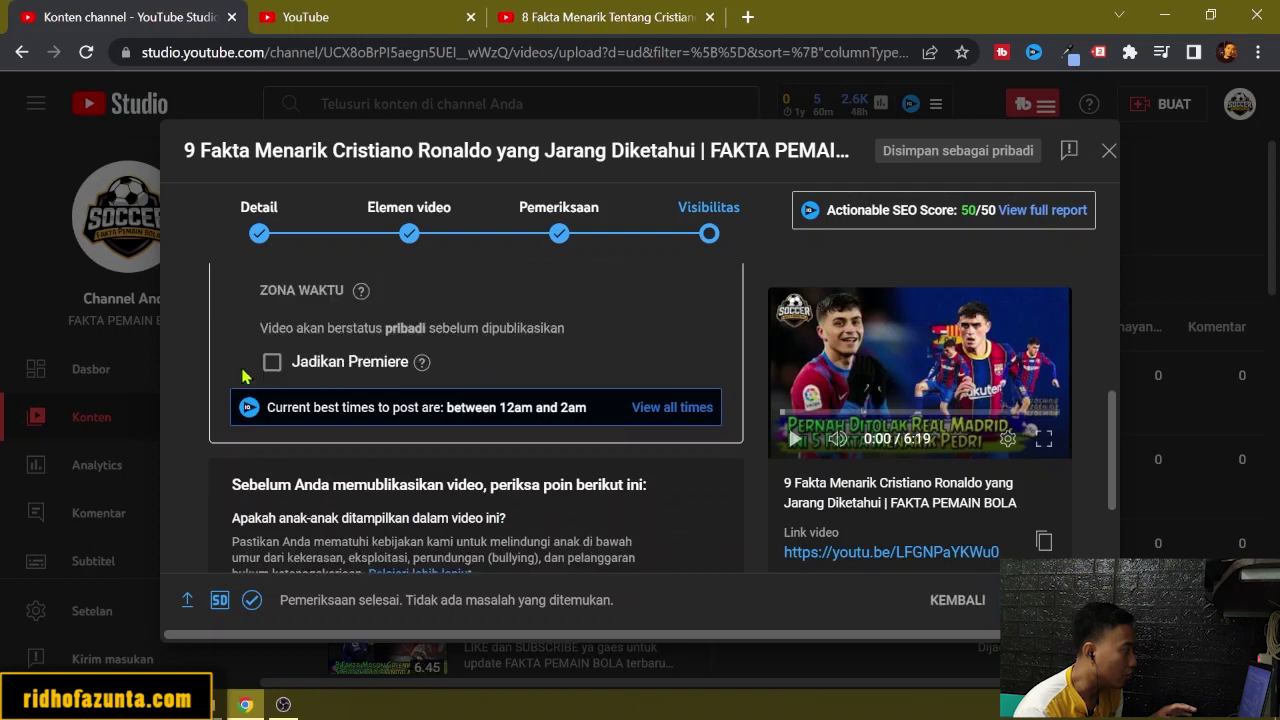
pyautogui.scroll(2, 241, 374)
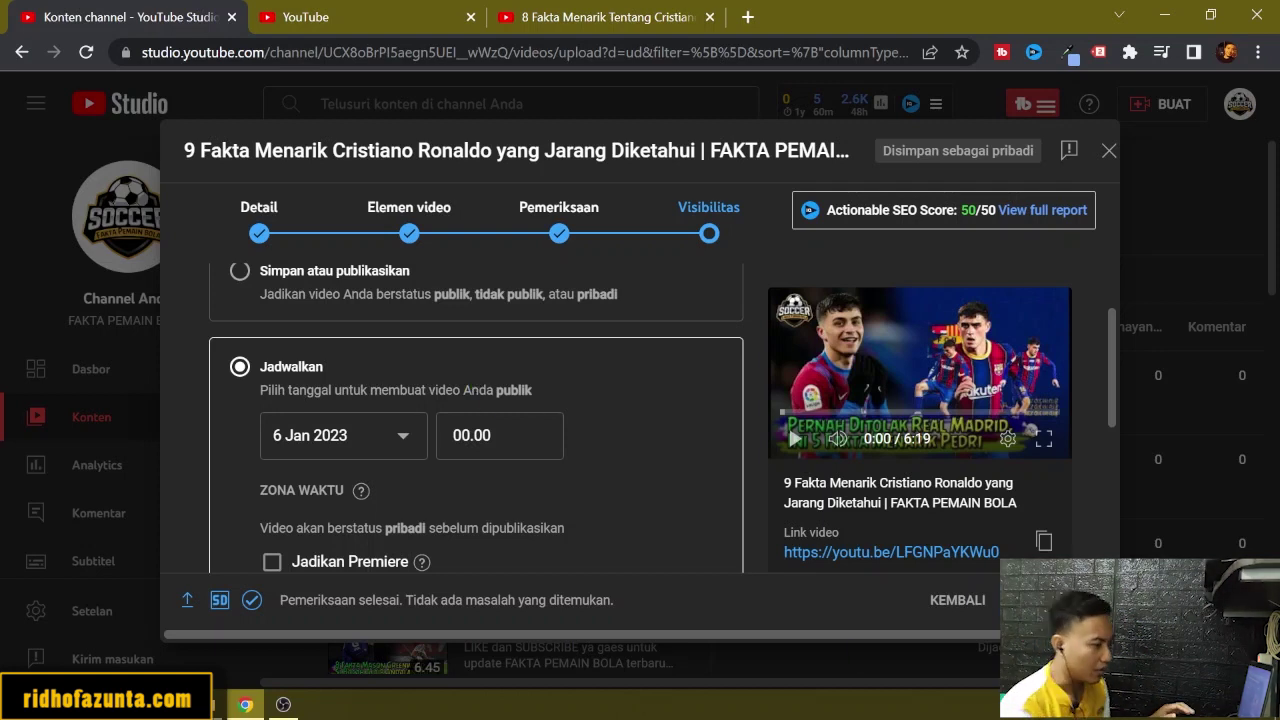
pyautogui.click(1213, 708)
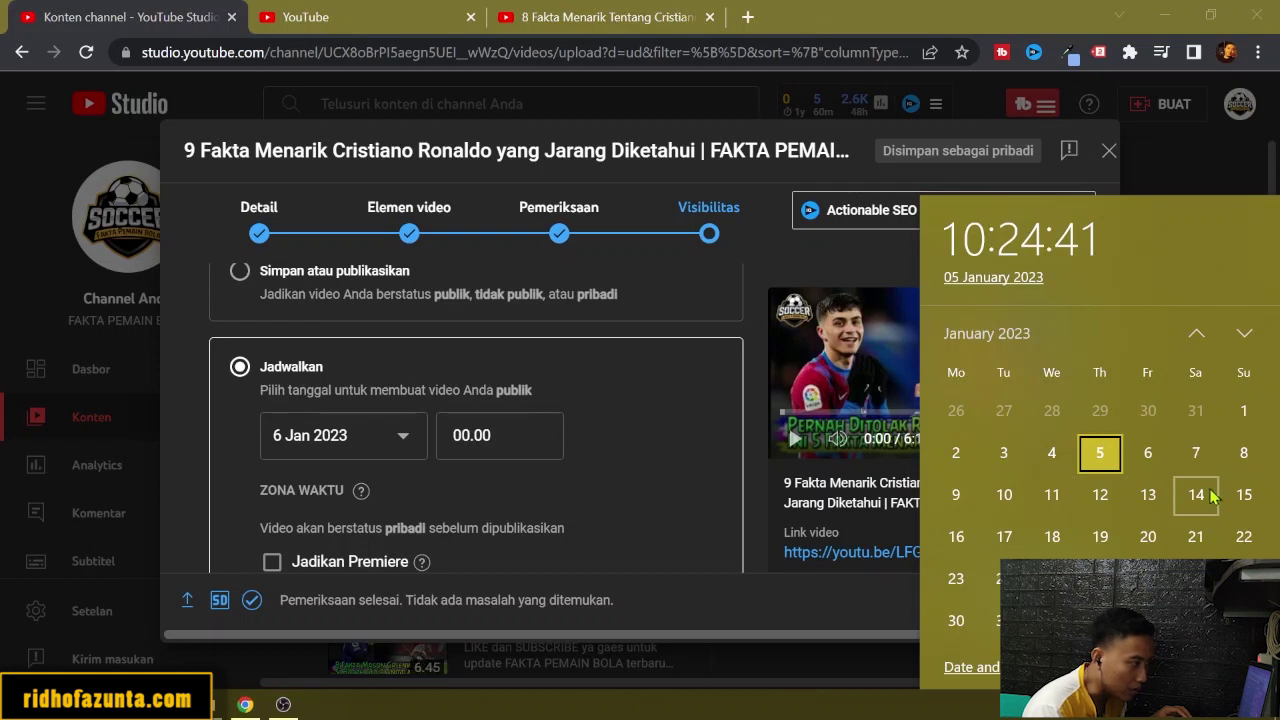
pyautogui.click(1213, 708)
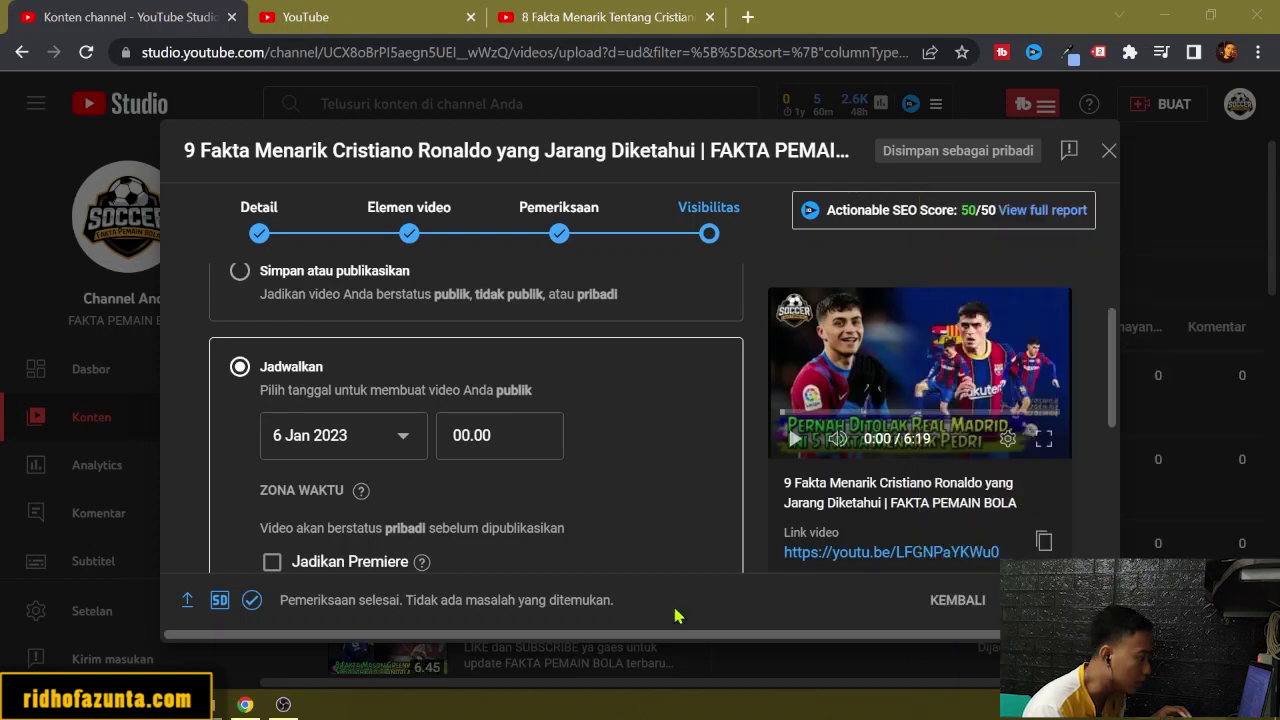
# Set the scheduled publication to 17 Jan 2023 at 17.00.
pyautogui.click(411, 441)
pyautogui.click(411, 441)
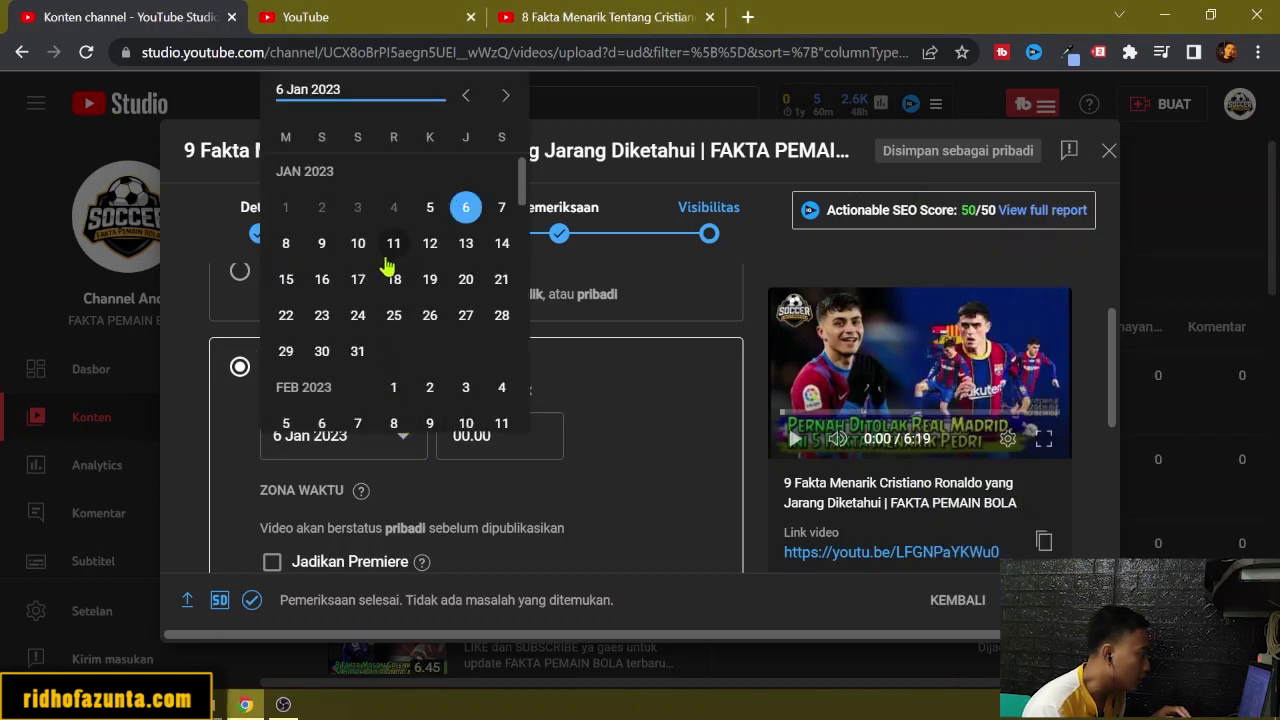
pyautogui.click(358, 280)
pyautogui.click(500, 437)
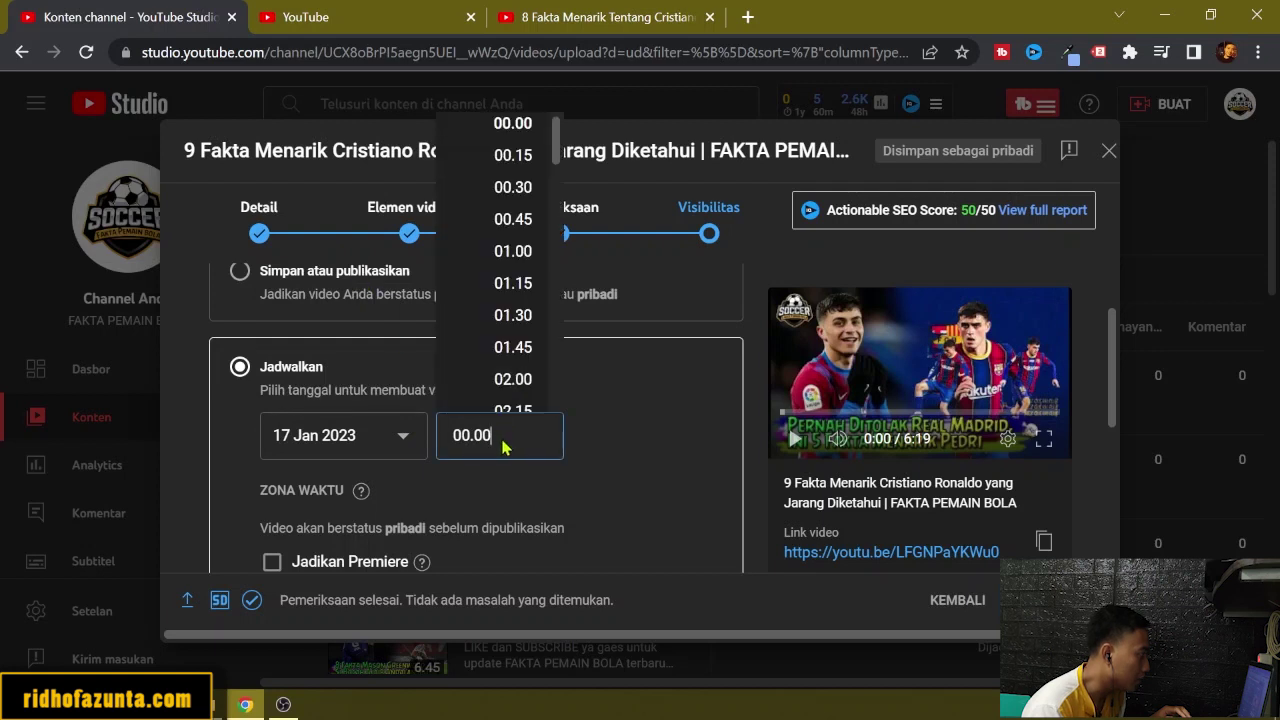
pyautogui.scroll(-5, 506, 371)
pyautogui.scroll(-12, 503, 364)
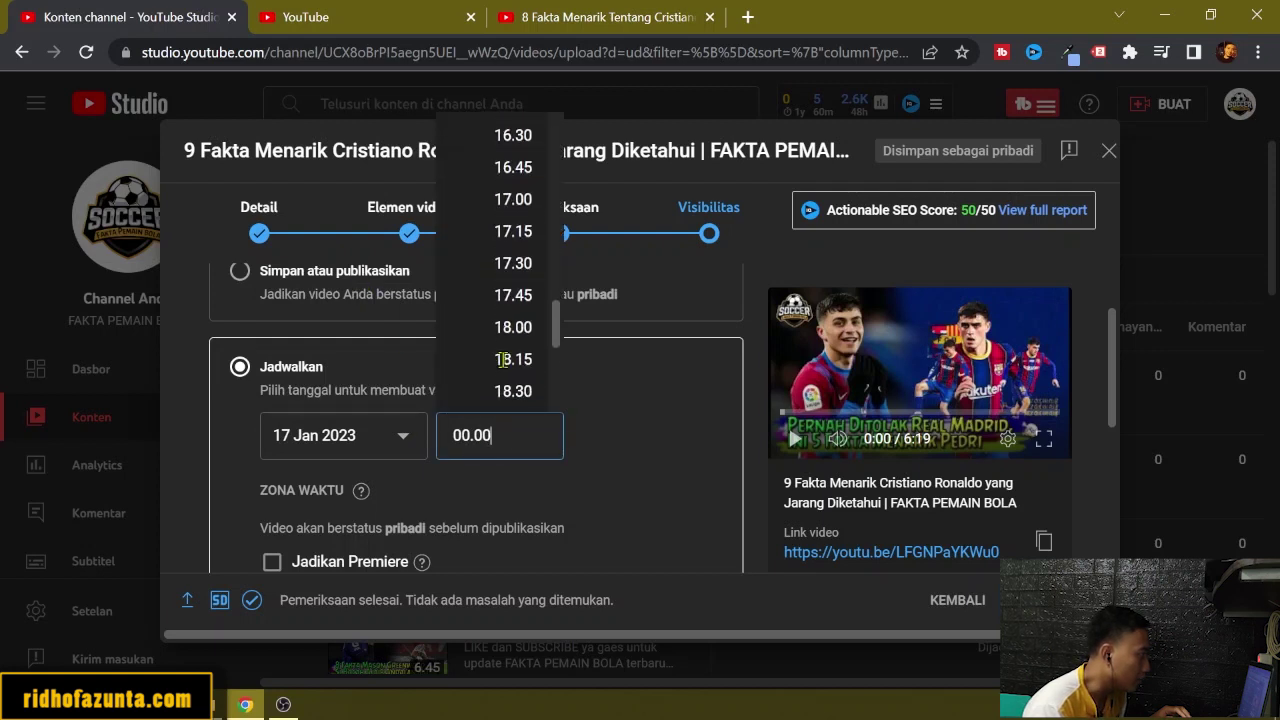
pyautogui.click(515, 200)
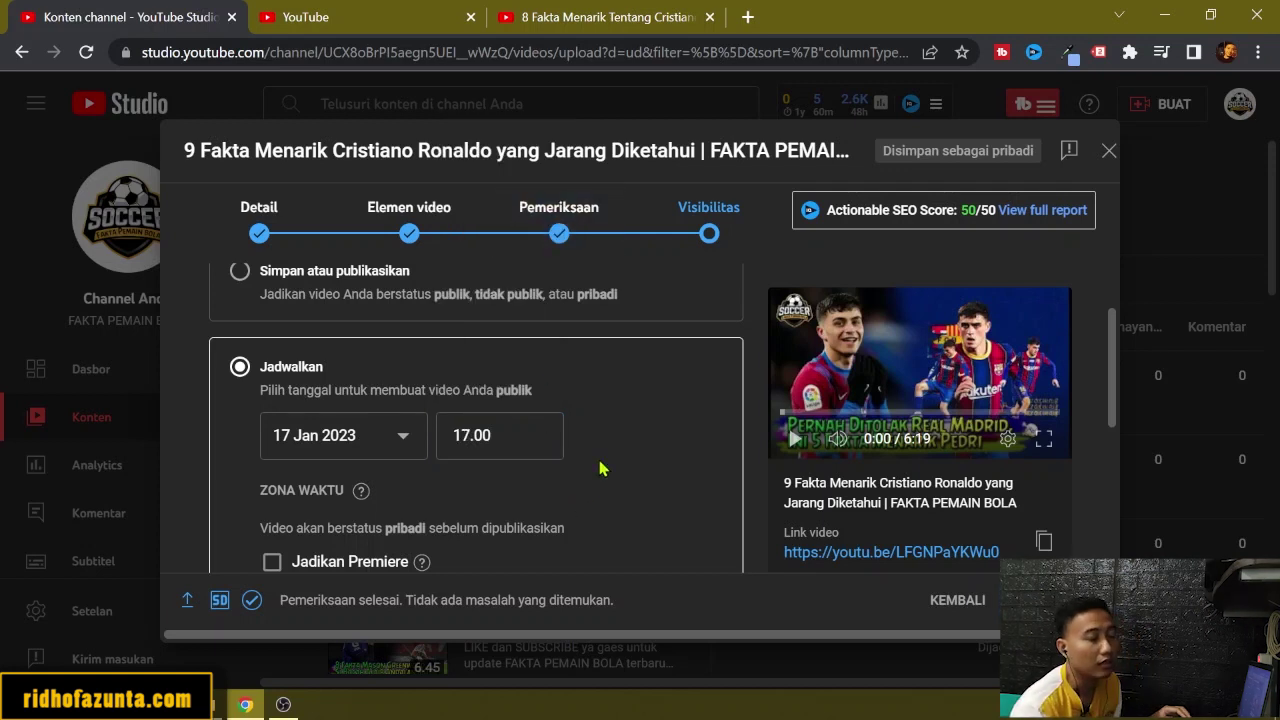